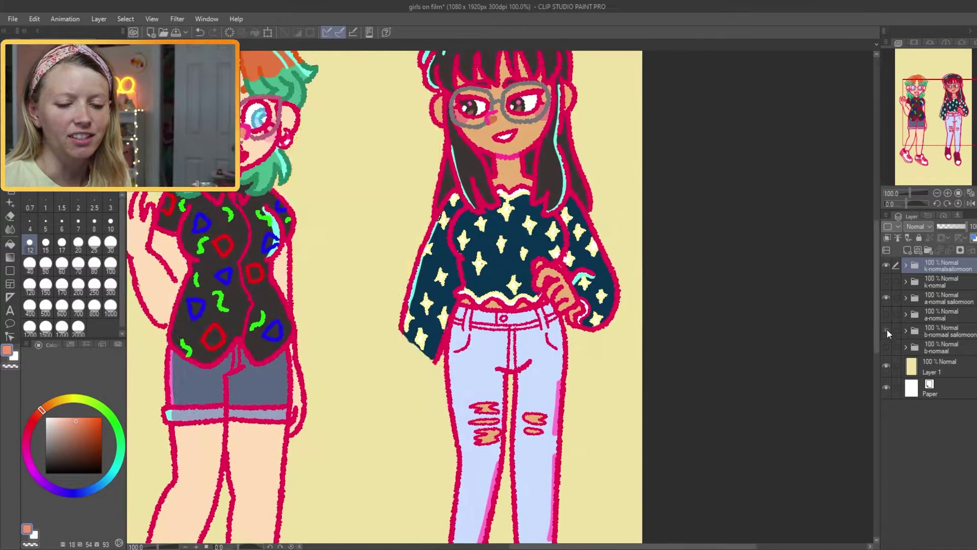
Set up an a-sailomoon folder for the right girl's costume above the a-normal folder faded to 52% opacity.
click(905, 298)
click(939, 337)
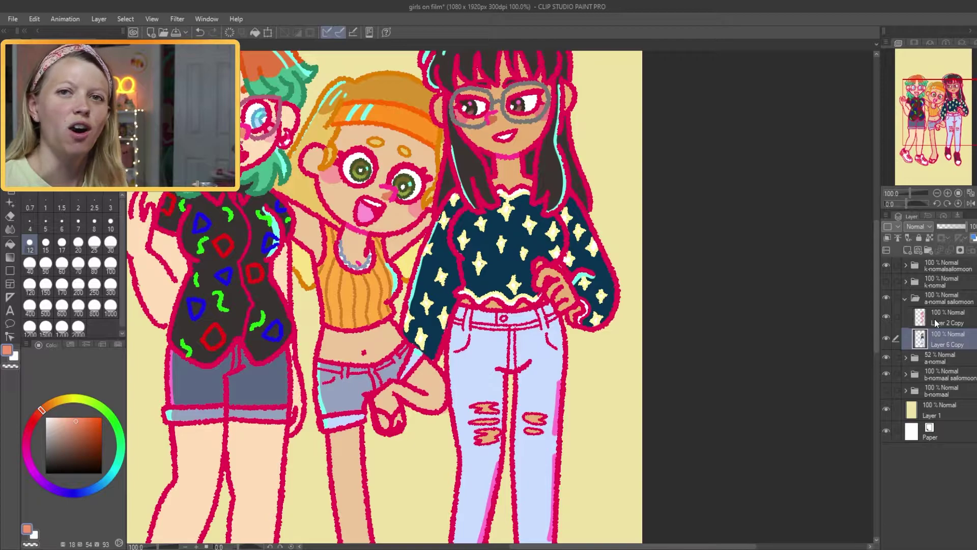
drag(935, 316, 678, 388)
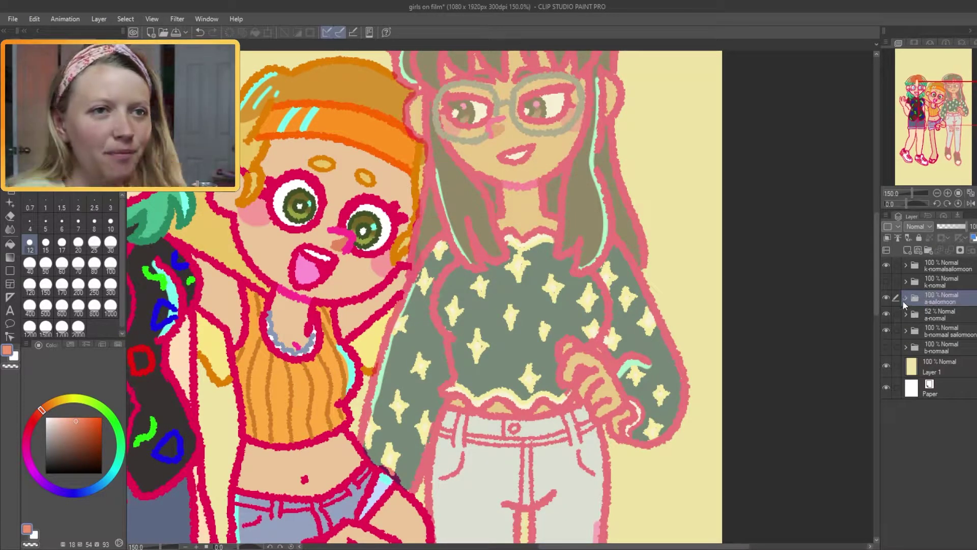
Draw the right girl's choker, chest bow with round brooch, shoulder bands and raised-arm glove cuff in magenta on a new layer.
scroll(462, 317, up, 3)
scroll(463, 317, down, 2)
drag(448, 279, 524, 330)
drag(366, 301, 498, 372)
mouse_move(438, 229)
mouse_down()
mouse_move(496, 277)
mouse_move(458, 234)
mouse_up()
drag(346, 193, 337, 260)
mouse_move(555, 203)
mouse_down()
mouse_move(600, 265)
mouse_move(588, 227)
mouse_up()
mouse_move(615, 306)
mouse_down()
mouse_move(671, 326)
mouse_move(672, 316)
mouse_up()
drag(563, 280, 591, 306)
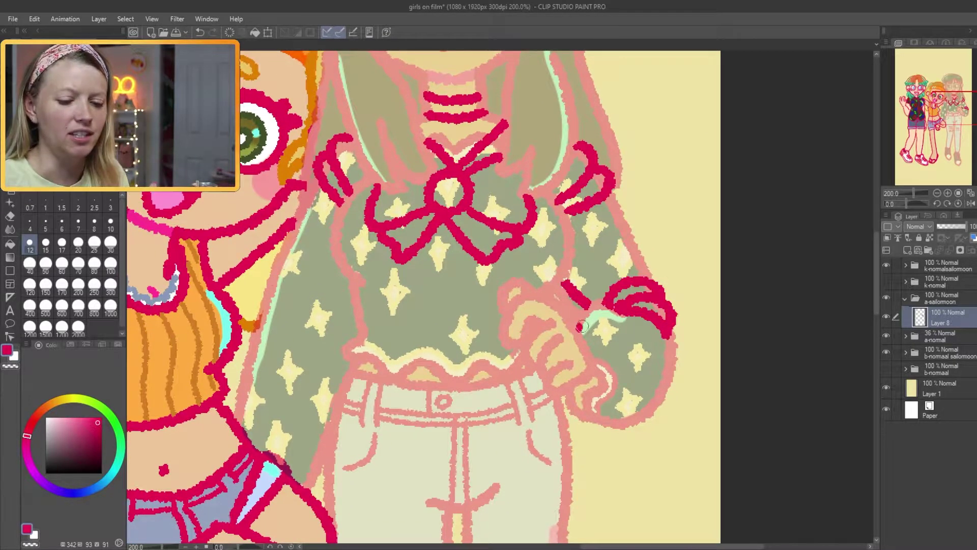
drag(666, 351, 570, 392)
drag(575, 333, 634, 359)
key(ctrl+z)
key(ctrl+z)
key(ctrl+z)
key(ctrl+z)
key(ctrl+z)
Outline the glove and cuff on the right girl's raised forearm in magenta.
drag(570, 389, 662, 408)
drag(664, 308, 661, 392)
drag(575, 333, 633, 360)
drag(573, 272, 609, 346)
drag(666, 316, 636, 374)
drag(601, 305, 676, 333)
Outline the glove cuff on the right girl's lowered arm and the V-shaped waistband across her hips.
mouse_move(389, 380)
mouse_down()
mouse_move(432, 391)
mouse_move(351, 374)
mouse_up()
mouse_move(386, 232)
mouse_down()
mouse_move(356, 352)
mouse_move(259, 292)
mouse_up()
mouse_move(453, 387)
mouse_down()
mouse_move(338, 323)
mouse_move(526, 331)
mouse_up()
drag(526, 330, 570, 145)
drag(392, 153, 329, 252)
Draw the right girl's flared mini skirt below the waistband, including its hem and pleat lines.
drag(606, 163, 687, 239)
drag(580, 201, 639, 308)
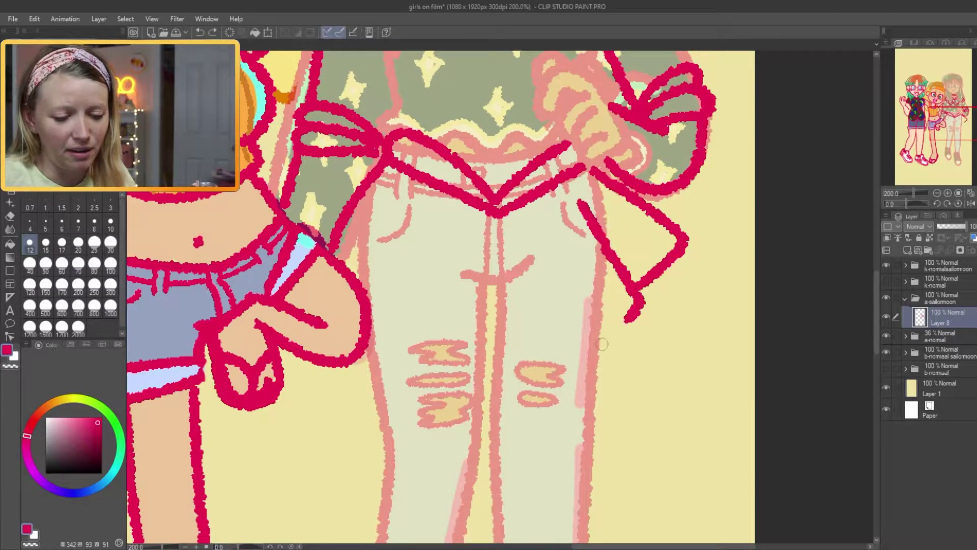
drag(545, 229, 575, 351)
drag(490, 239, 436, 376)
drag(437, 249, 407, 376)
drag(371, 336, 509, 374)
Draw the low-cut shoe openings over both of the right girl's faded sneakers.
scroll(408, 362, down, 1)
drag(458, 509, 483, 326)
drag(509, 504, 558, 383)
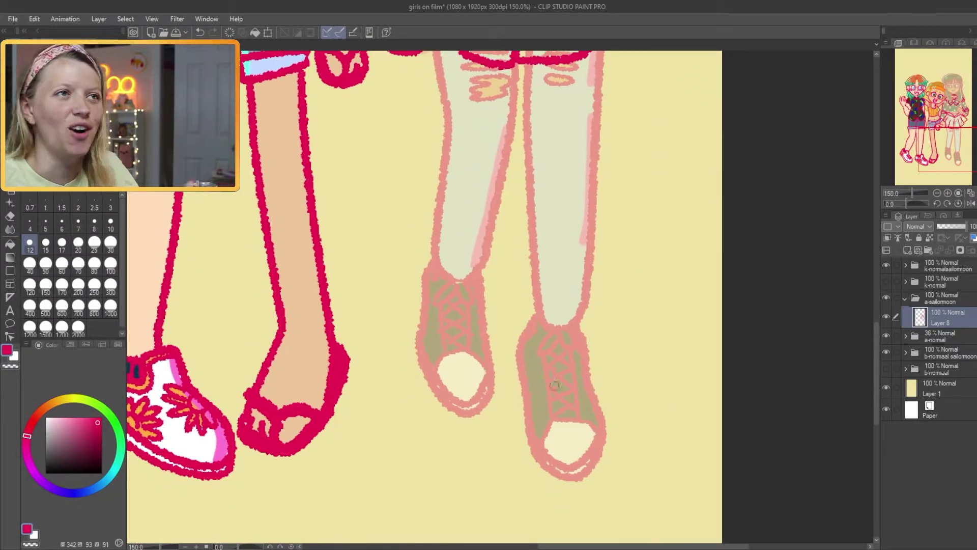
drag(483, 351, 411, 321)
drag(594, 413, 521, 357)
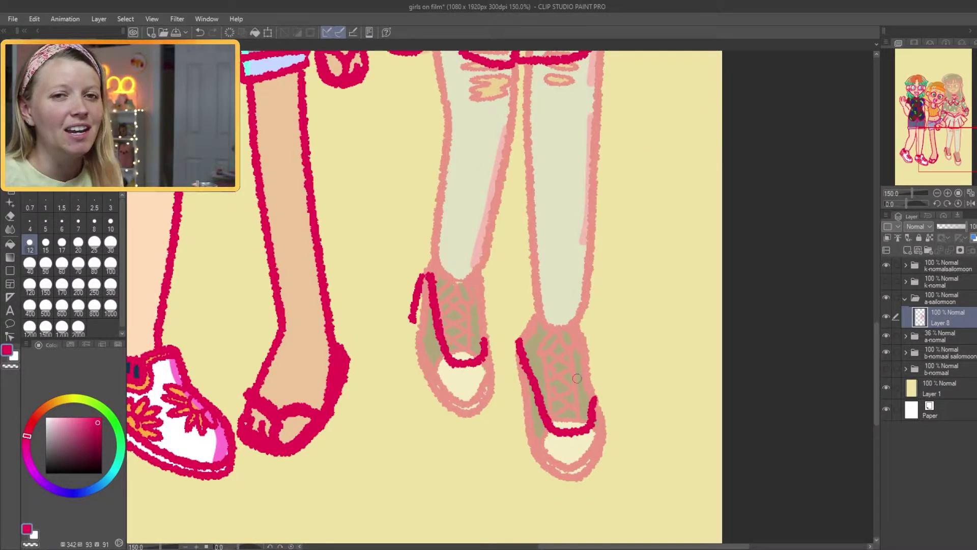
Draw a small tiara between the strands of the right girl's bangs with an 8 px brush.
scroll(583, 367, down, 2)
drag(594, 419, 430, 253)
scroll(430, 253, up, 2)
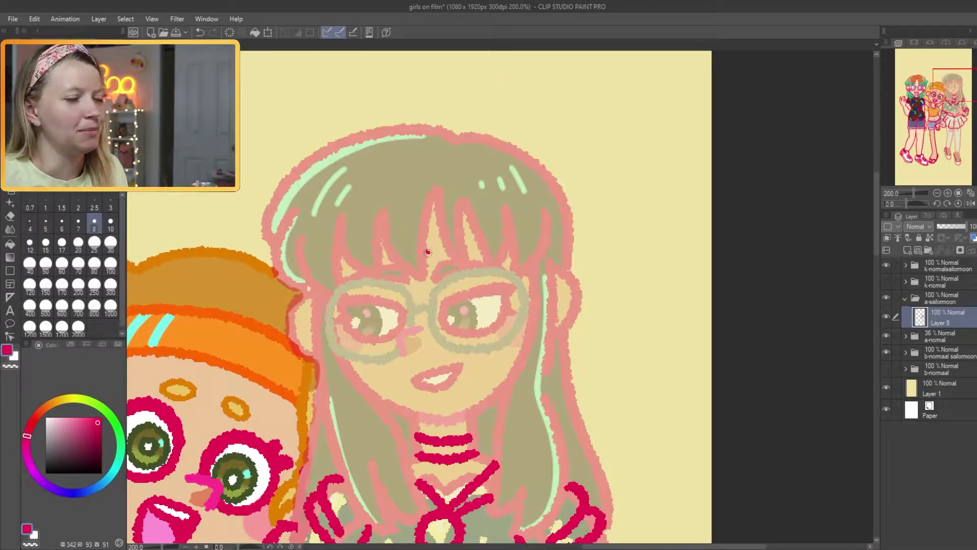
scroll(528, 267, down, 1)
drag(530, 407, 531, 140)
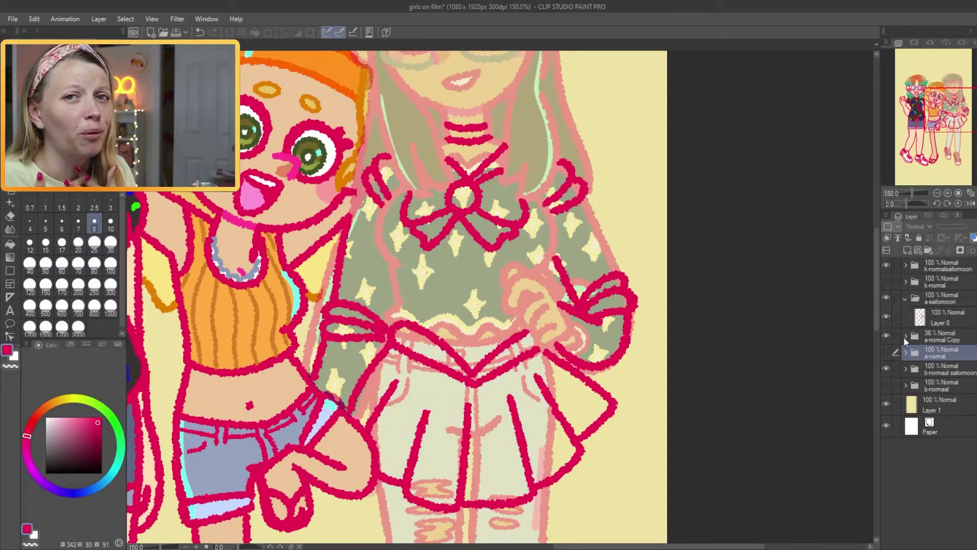
Erase the old blouse and jeans outlines that clash with the new costume on Layer 2 Copy in the a-normal Copy folder.
click(906, 336)
click(947, 355)
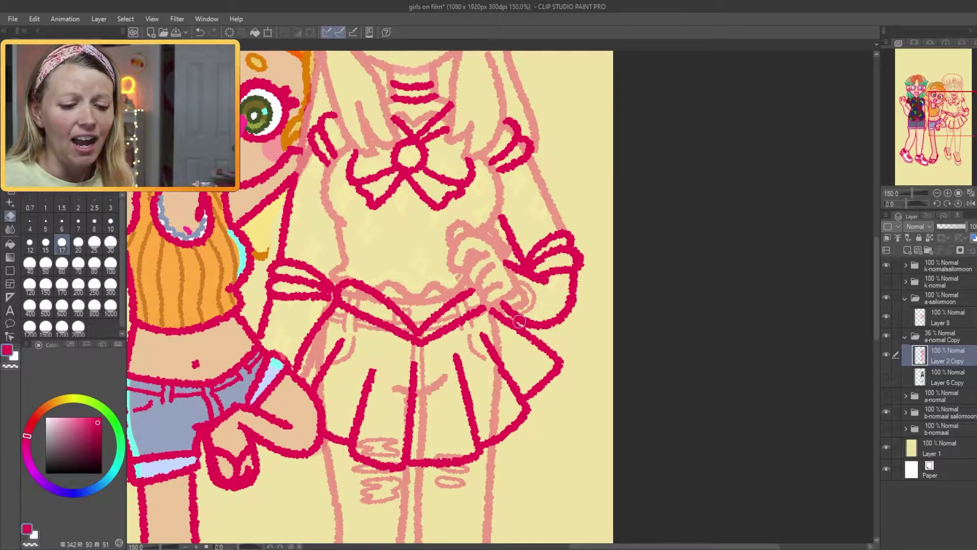
drag(326, 315, 305, 372)
drag(356, 285, 343, 243)
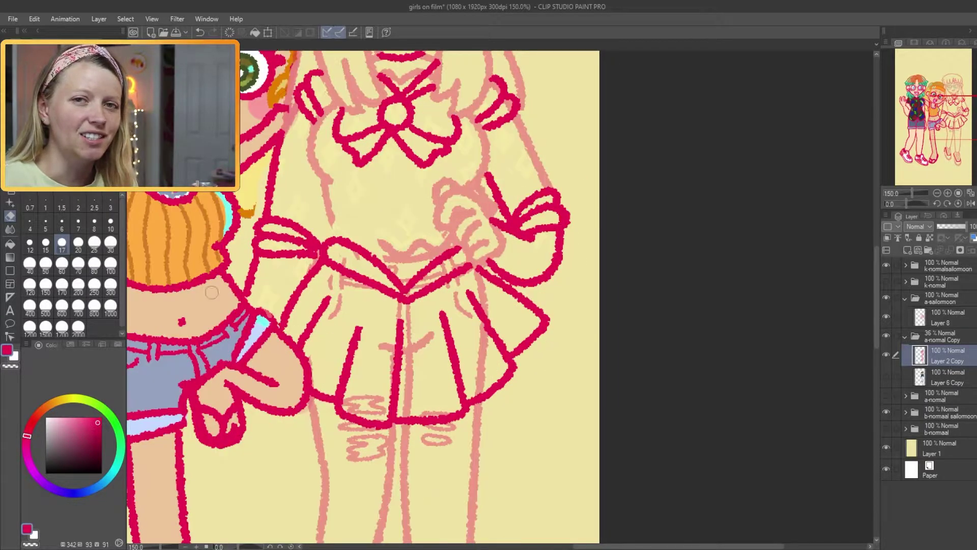
drag(387, 331, 428, 376)
drag(336, 397, 387, 458)
drag(458, 284, 423, 266)
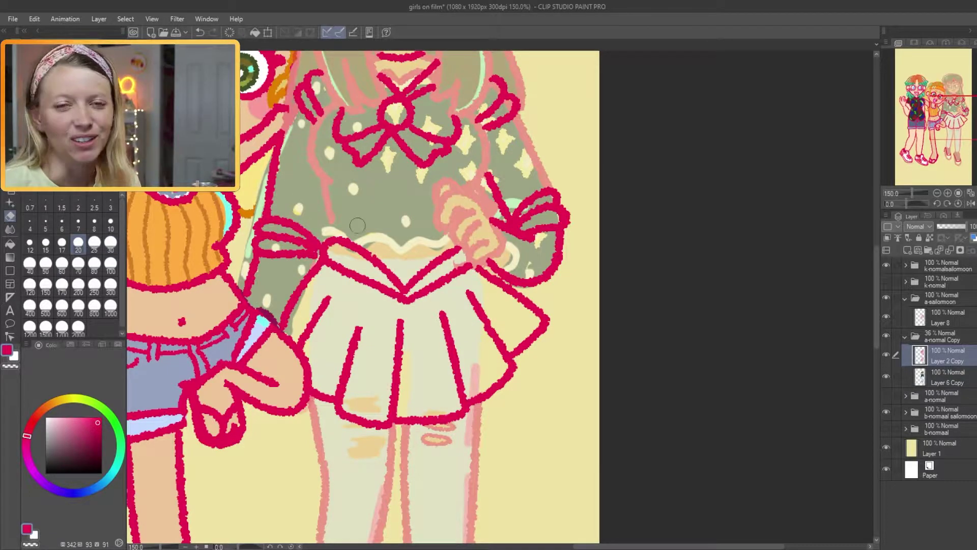
Outline the right girl's high-heeled shoes on Layer 8 following her faded feet.
scroll(538, 231, down, 10)
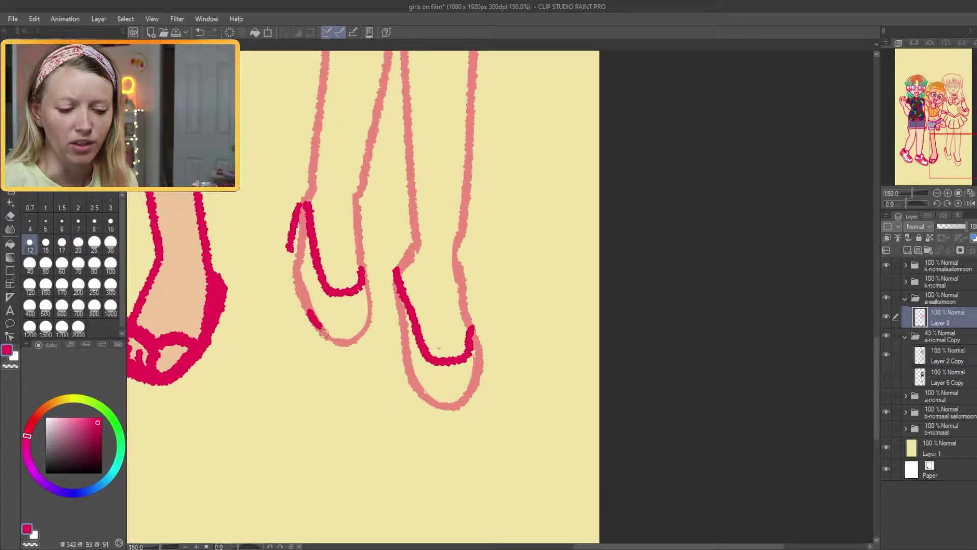
drag(371, 285, 326, 343)
drag(472, 331, 460, 224)
scroll(484, 290, down, 5)
scroll(480, 399, up, 5)
key(ctrl+z)
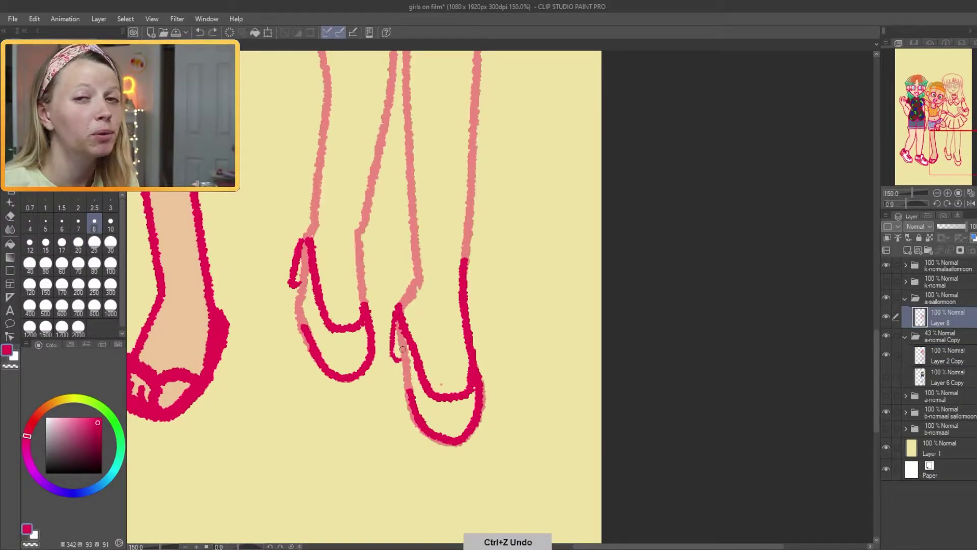
scroll(502, 250, down, 5)
scroll(458, 153, up, 5)
Restore the a-normal Copy folder to 100% opacity and show the Layer 6 Copy colour layer.
click(955, 344)
click(944, 316)
key(e)
scroll(371, 296, down, 5)
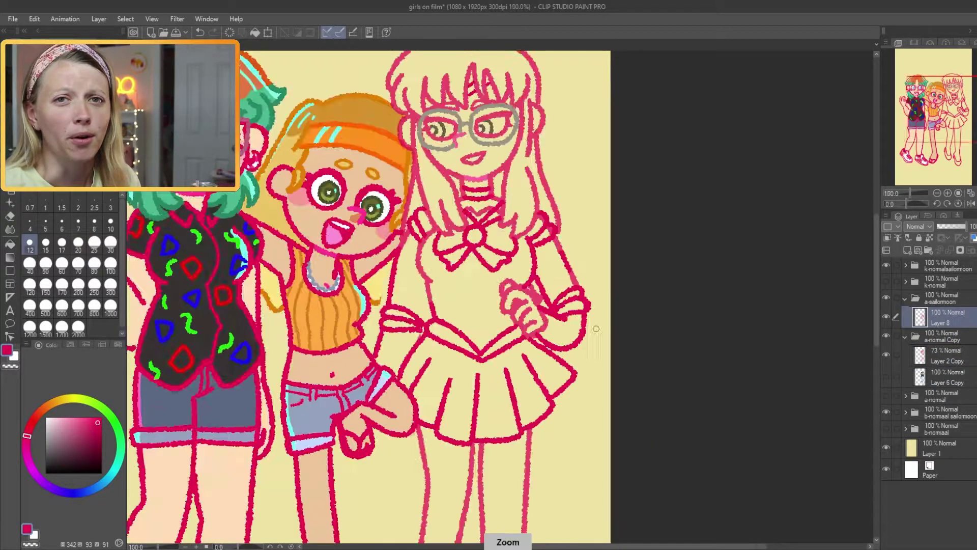
scroll(372, 296, up, 3)
click(886, 377)
drag(531, 429, 605, 364)
Set Layer 2 Copy to 100% opacity and toggle its visibility to compare it with the new costume lines.
click(889, 356)
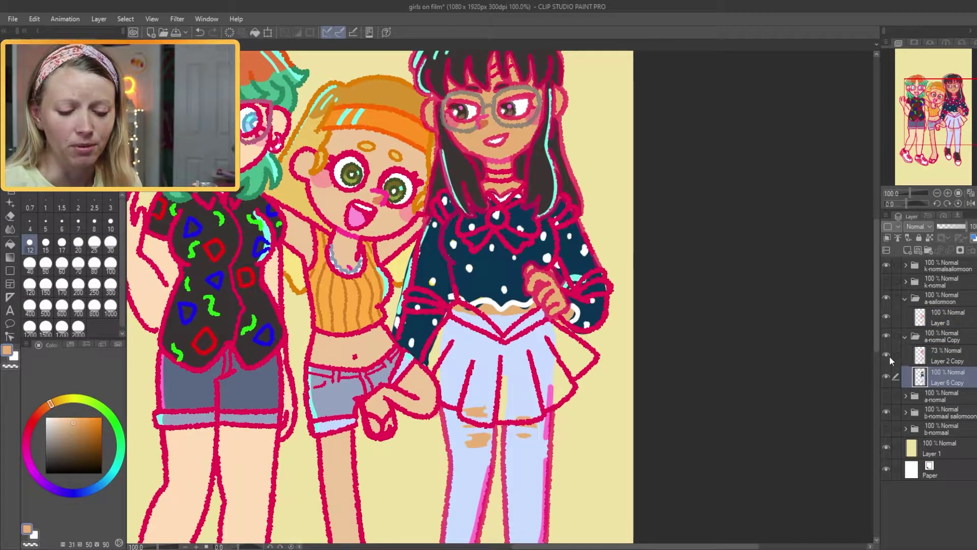
key(ctrl+plus)
click(886, 355)
key(ctrl+minus)
key(ctrl+minus)
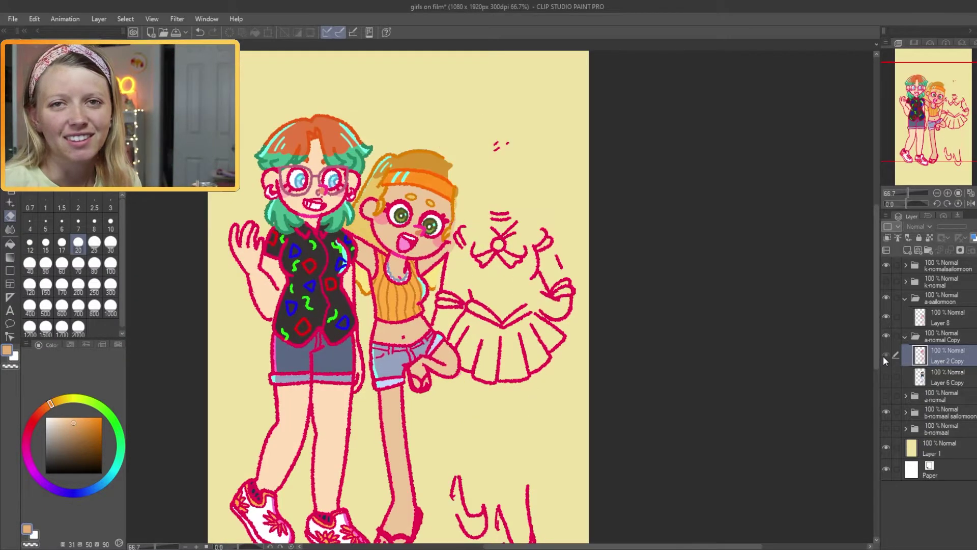
click(886, 355)
Paint the right girl's upper sleeves in her skin tone on Layer 6 Copy to bare her arms.
key(ctrl+plus)
click(921, 377)
drag(474, 422, 499, 337)
key(ctrl+plus)
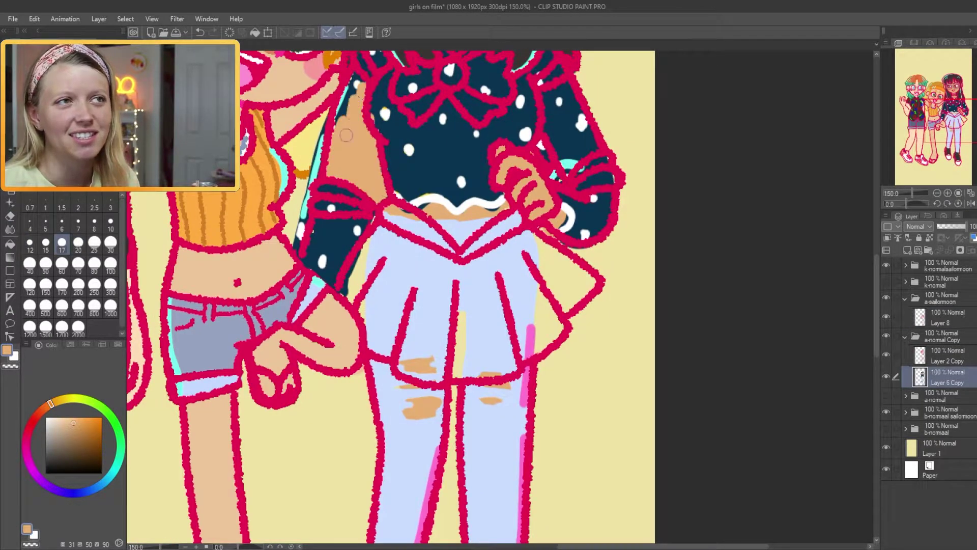
drag(547, 156, 397, 143)
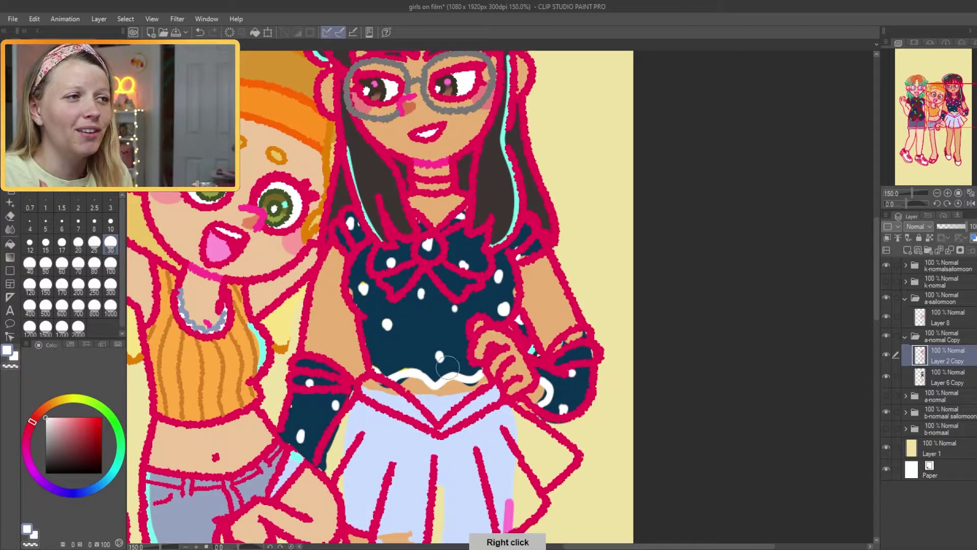
Paint the right girl's bodice, waistband, shoulder bands and both gloves white on Layer 6 Copy.
mouse_move(405, 305)
mouse_down()
mouse_move(407, 402)
mouse_move(291, 436)
mouse_move(310, 407)
mouse_up()
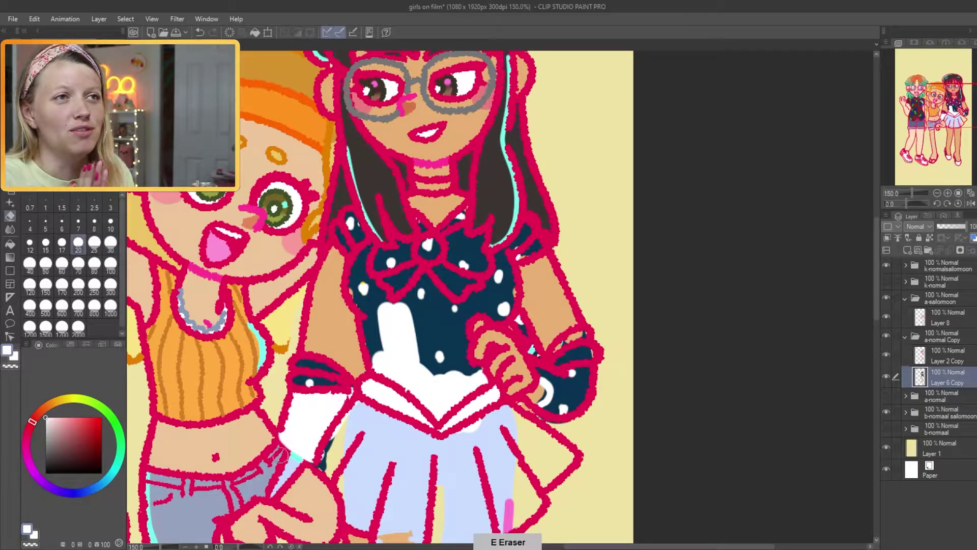
key(bracketleft)
key(bracketleft)
key(bracketleft)
mouse_move(539, 387)
mouse_down()
mouse_move(545, 411)
mouse_move(478, 347)
mouse_move(503, 337)
mouse_move(510, 397)
mouse_move(569, 395)
mouse_up()
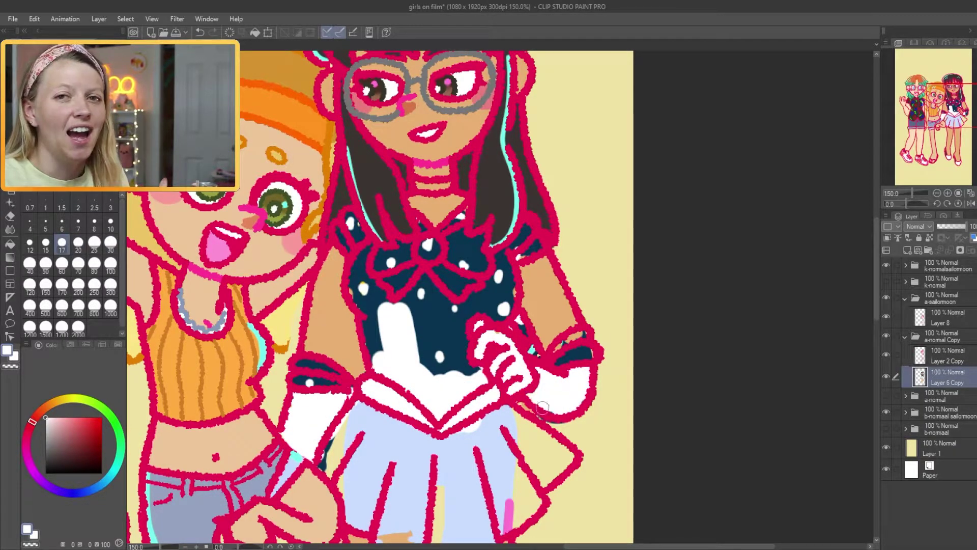
drag(530, 231, 502, 316)
mouse_move(351, 224)
mouse_down()
mouse_move(371, 326)
mouse_move(422, 356)
mouse_move(479, 305)
mouse_move(488, 275)
mouse_up()
key(bracketright)
scroll(458, 306, down, 3)
scroll(458, 306, up, 3)
Colour the right girl's round brooch pink and her chest bow and glove cuffs purple.
click(452, 315)
click(54, 489)
click(85, 441)
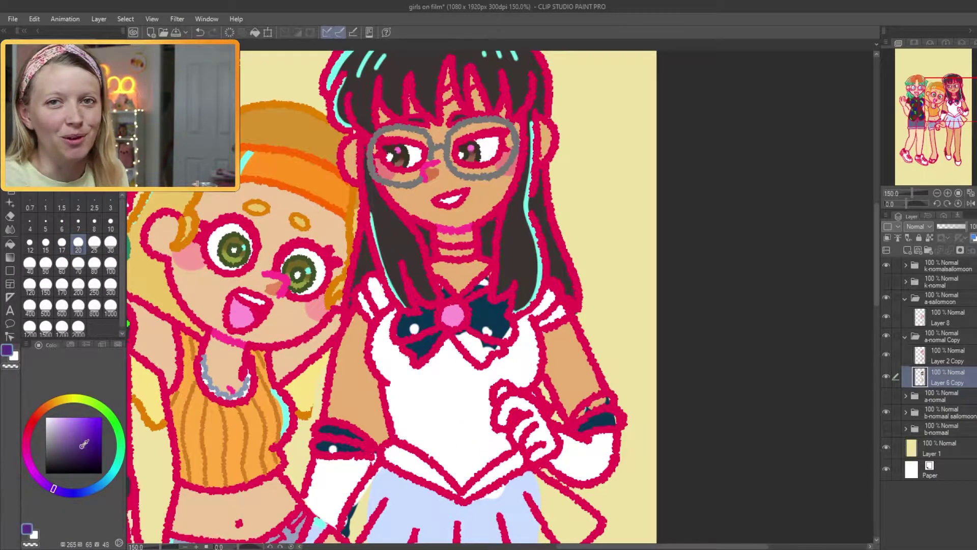
drag(400, 325, 432, 335)
mouse_move(477, 300)
mouse_down()
mouse_move(500, 326)
mouse_move(489, 356)
mouse_up()
scroll(477, 305, down, 3)
drag(303, 277, 347, 285)
drag(591, 247, 562, 263)
Fill the right girl's pleated skirt with purple using a larger brush.
scroll(561, 264, down, 3)
drag(356, 229, 364, 346)
scroll(429, 258, down, 1)
mouse_move(346, 277)
mouse_down()
mouse_move(351, 310)
mouse_move(444, 250)
mouse_move(508, 273)
mouse_up()
key(alt+bracketright)
alt+click(353, 288)
key(alt+bracketleft)
key(bracketright)
key(bracketright)
key(bracketright)
key(bracketright)
key(bracketright)
key(bracketright)
key(bracketright)
mouse_move(408, 336)
mouse_down()
mouse_move(458, 285)
mouse_move(421, 326)
mouse_move(415, 292)
mouse_up()
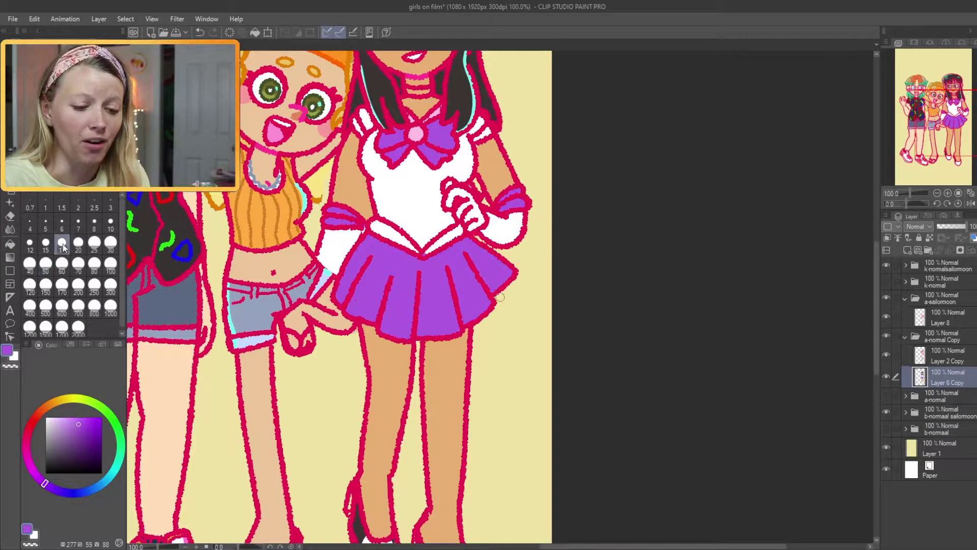
Paint the right girl's high heels and choker purple with a size 17 brush.
click(62, 242)
scroll(340, 295, down, 3)
scroll(387, 306, up, 4)
mouse_move(367, 270)
mouse_down()
mouse_move(402, 341)
mouse_move(390, 301)
mouse_up()
drag(413, 364, 448, 379)
scroll(357, 280, down, 3)
scroll(315, 229, up, 3)
Sample the middle girl's hair yellow, and return to Layer 8 with the magenta line colour.
alt+click(274, 227)
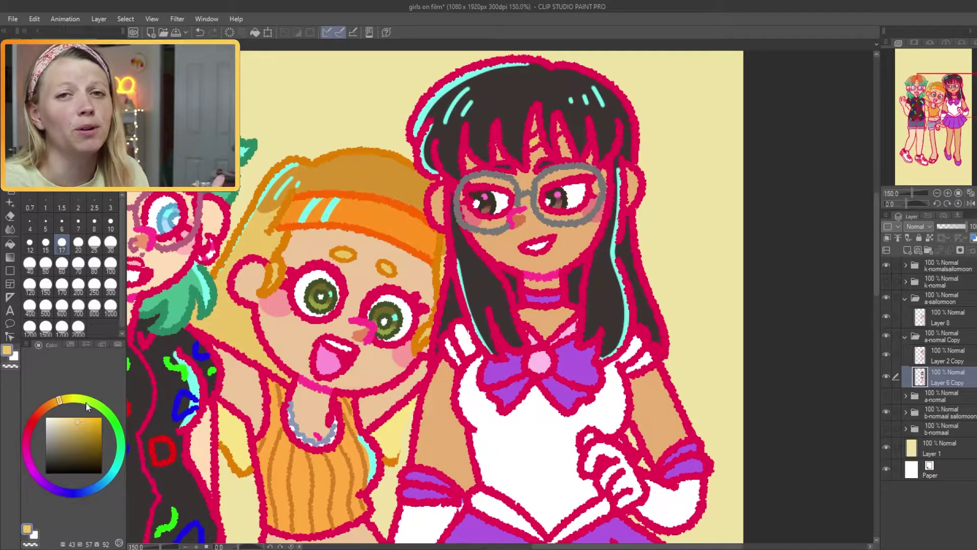
scroll(485, 367, down, 3)
scroll(484, 367, up, 3)
alt+click(508, 345)
ctrl+click(509, 345)
scroll(741, 337, down, 2)
click(906, 337)
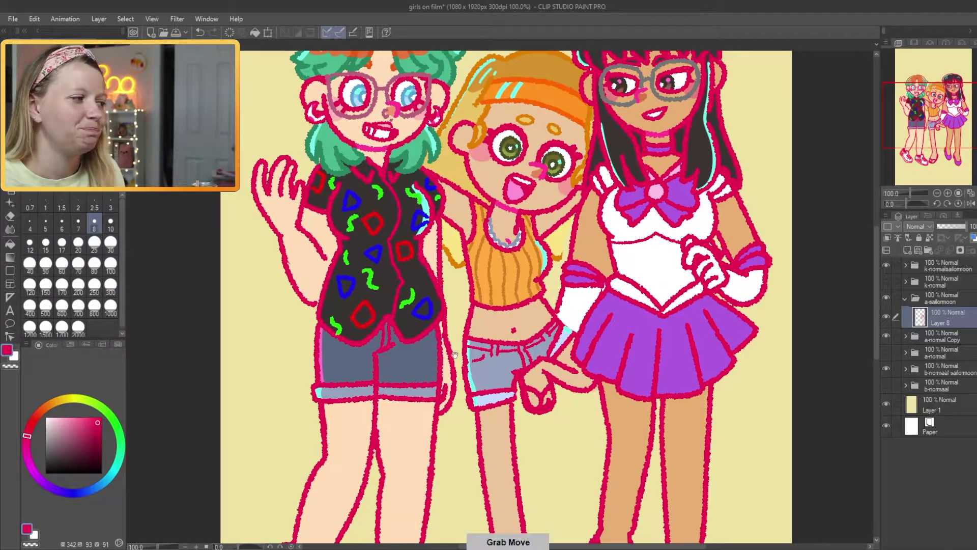
Add a new layer above the k-normalsailomoon folder and fade that folder to 36% opacity.
drag(934, 115, 920, 110)
click(906, 265)
click(941, 266)
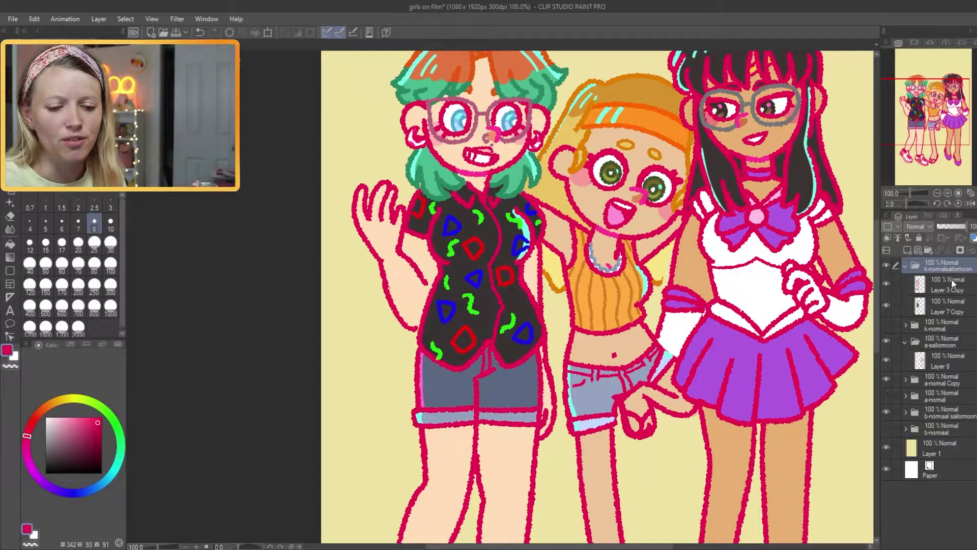
click(907, 250)
click(908, 288)
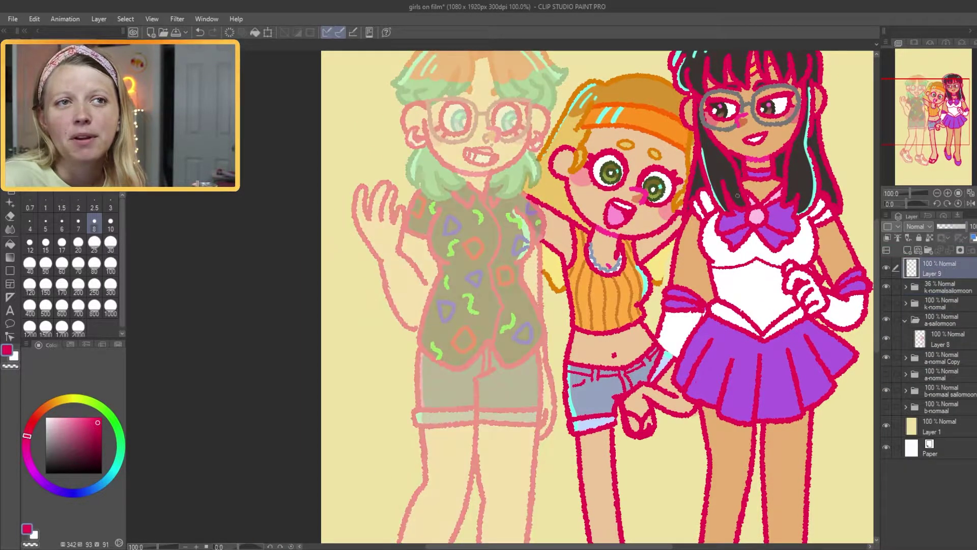
Draw a small pointed tiara jewel on the left girl's forehead in magenta.
scroll(509, 203, up, 3)
mouse_move(525, 194)
mouse_down()
mouse_move(546, 166)
mouse_move(561, 178)
mouse_up()
right_click(509, 131)
drag(509, 146, 529, 118)
Draw a round brooch with a bow around it on the left girl's chest using a size 12 brush.
mouse_move(412, 398)
mouse_down()
mouse_move(429, 194)
mouse_move(358, 275)
mouse_up()
drag(471, 197, 462, 224)
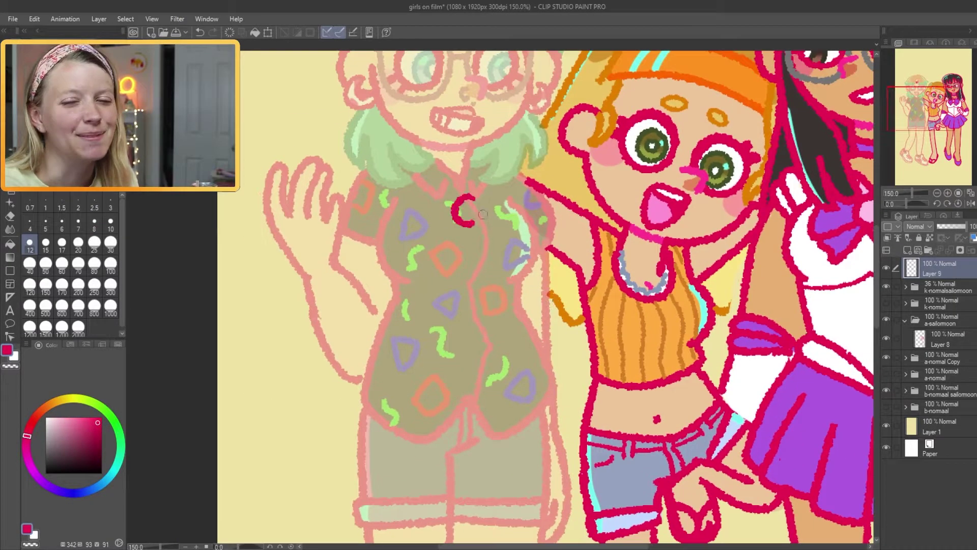
drag(515, 177, 483, 220)
scroll(484, 229, down, 2)
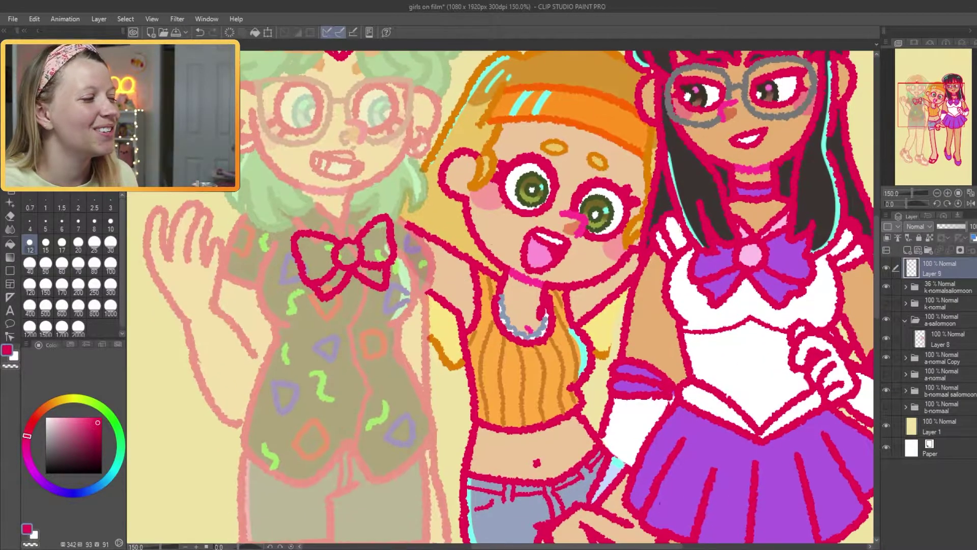
Outline the left girl's V-shaped waistband and try a first set of skirt lines below it.
mouse_move(404, 306)
mouse_down()
mouse_move(463, 336)
mouse_move(376, 346)
mouse_move(422, 402)
mouse_up()
drag(437, 346, 460, 403)
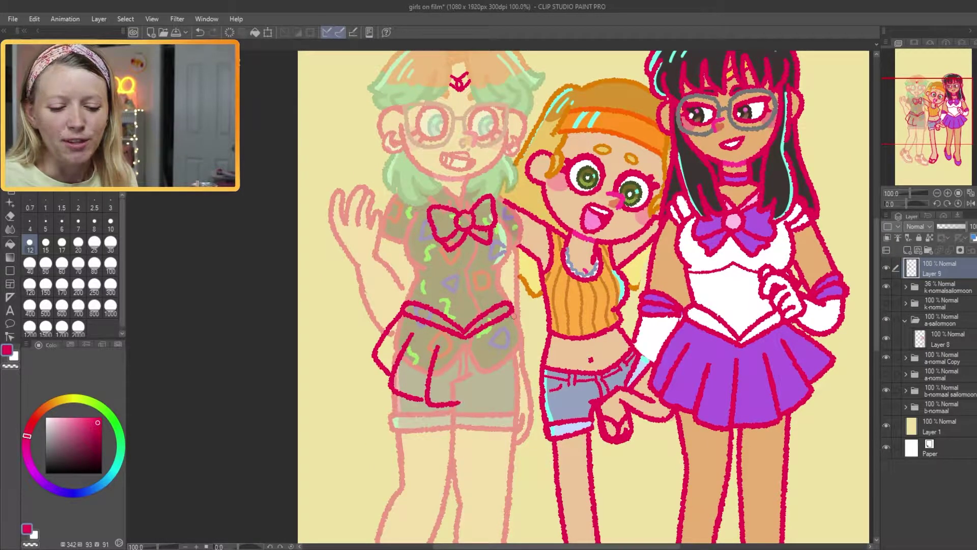
scroll(460, 389, down, 1)
key(ctrl+z)
key(ctrl+z)
key(ctrl+z)
key(ctrl+z)
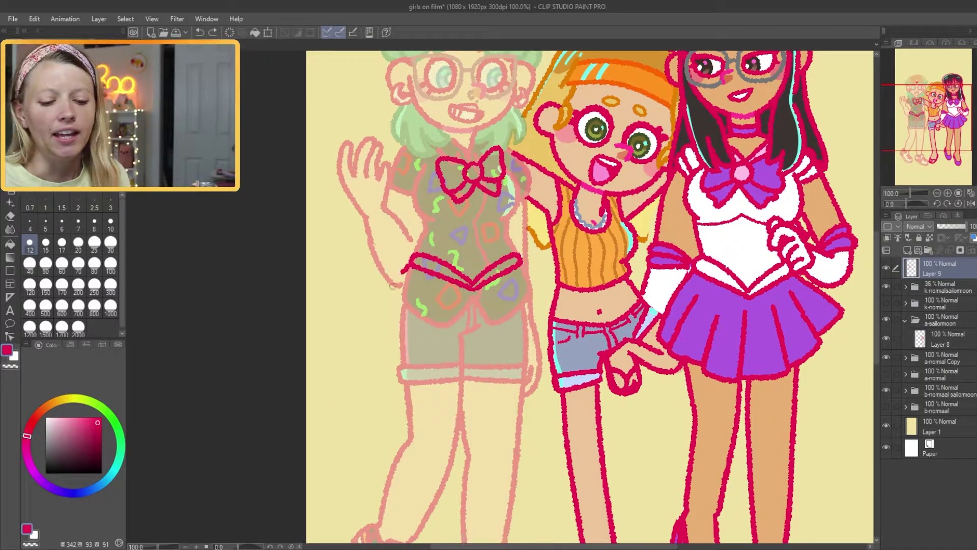
Draw the left girl's short flared skirt below the waistband, with its side edges, hem and pleat lines.
drag(520, 268, 542, 331)
drag(507, 287, 481, 356)
key(ctrl+z)
drag(395, 326, 430, 363)
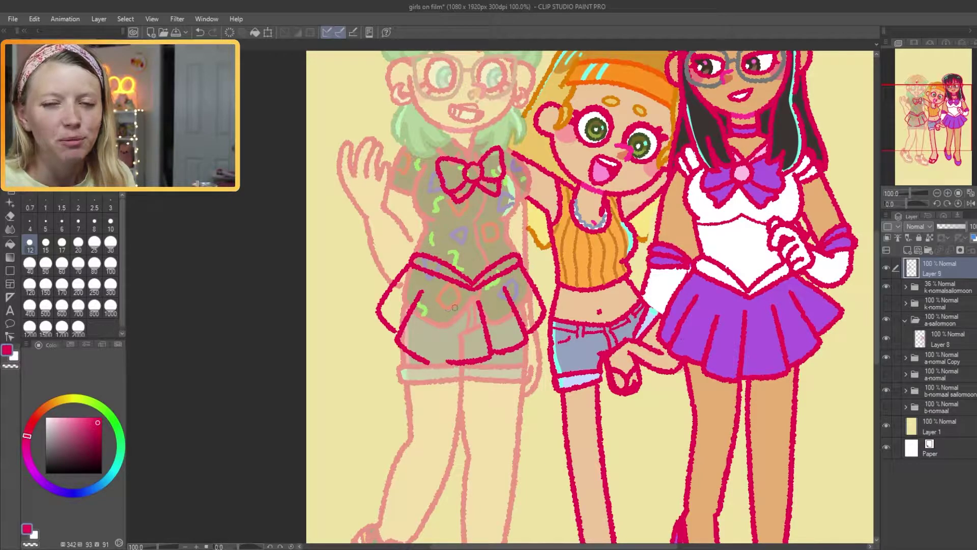
scroll(505, 465, up, 1)
scroll(470, 399, down, 4)
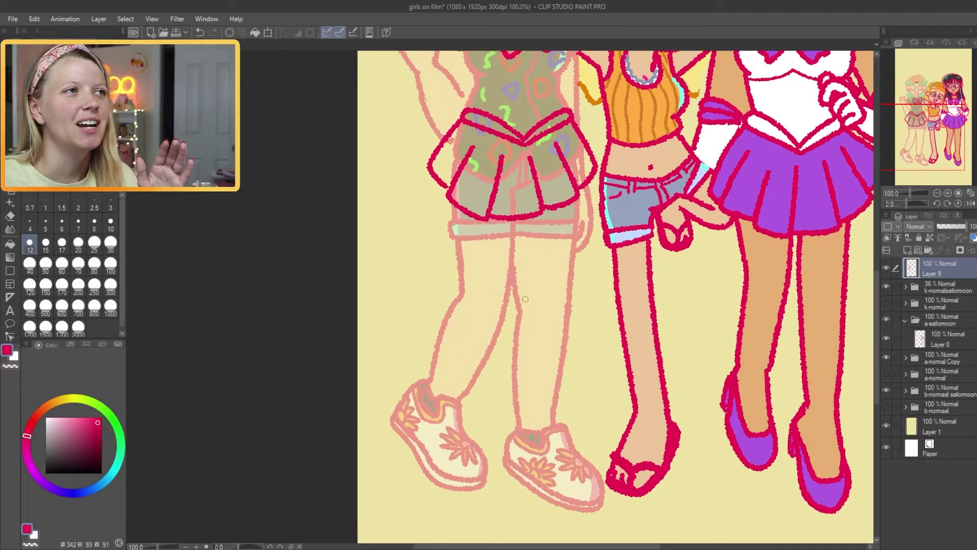
Outline heeled lace-up ankle boots over the left girl's two sneakers, using a size 8 brush for the laces.
scroll(560, 407, up, 2)
mouse_move(534, 360)
mouse_down()
mouse_move(598, 407)
mouse_move(560, 483)
mouse_up()
drag(535, 360, 559, 487)
drag(410, 319, 448, 351)
mouse_move(449, 353)
mouse_down()
mouse_move(483, 490)
mouse_move(374, 403)
mouse_up()
key(ctrl+z)
mouse_move(410, 319)
mouse_down()
mouse_move(348, 391)
mouse_move(374, 417)
mouse_move(491, 486)
mouse_up()
key(ctrl+z)
mouse_move(449, 351)
mouse_down()
mouse_move(447, 392)
mouse_move(489, 483)
mouse_up()
click(94, 224)
drag(573, 396, 599, 389)
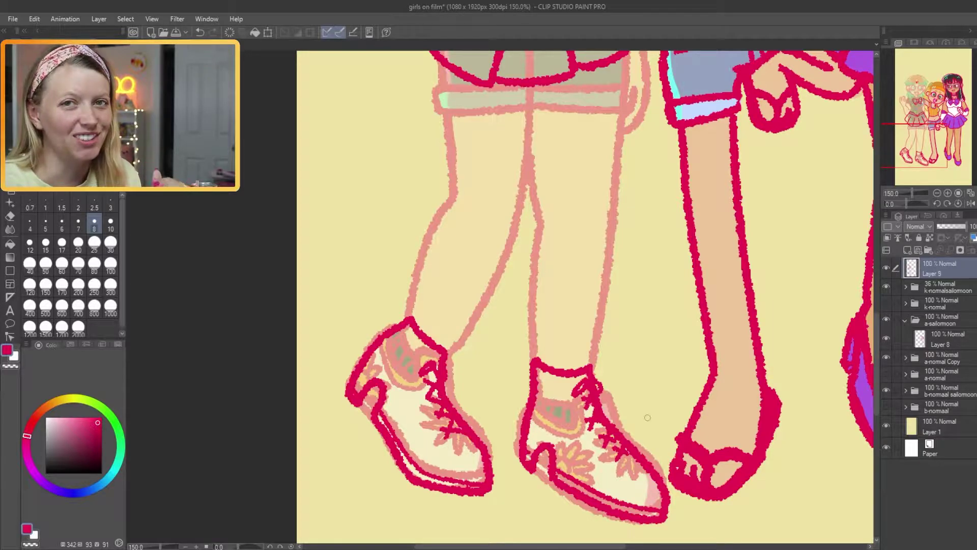
Undo the lines across the left girl's knees and draw a choker and shoulder line around her neck with a size 12 brush.
key(ctrl+minus)
scroll(631, 295, up, 3)
key(ctrl+minus)
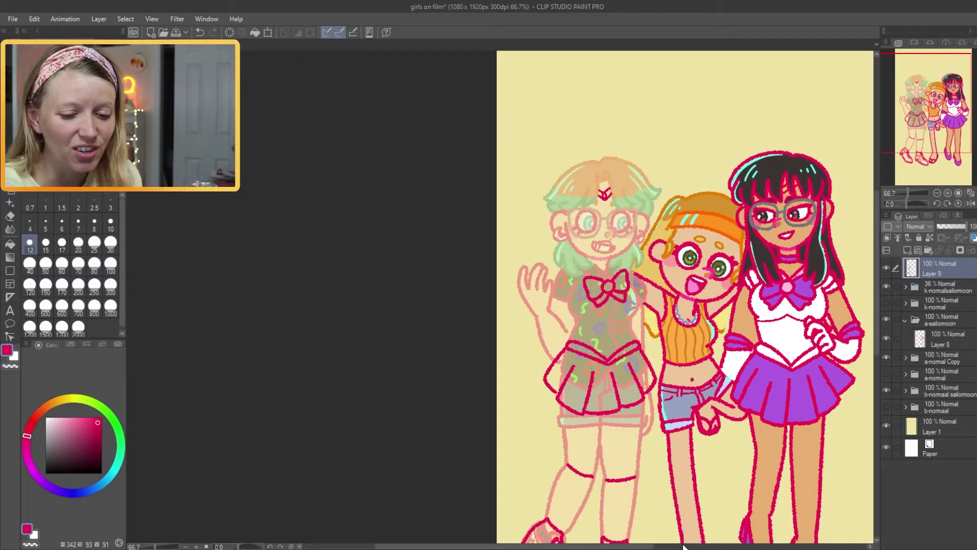
key(ctrl+plus)
key(ctrl+plus)
key(ctrl+z)
drag(492, 248, 453, 253)
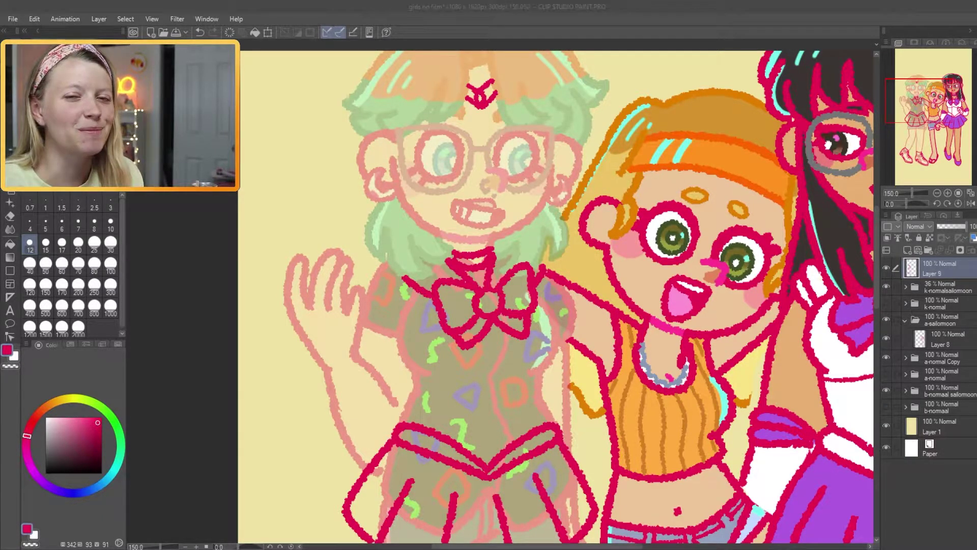
Draw a curved under-bust seam across the left girl's bodice, peaking at the centre.
scroll(608, 387, down, 5)
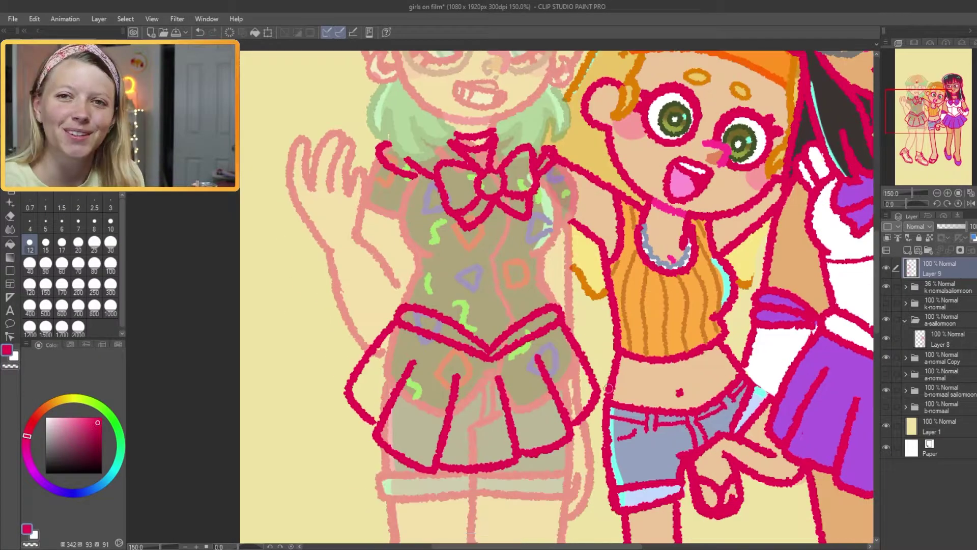
scroll(608, 387, down, 1)
key(bracketleft)
key(bracketleft)
mouse_move(420, 249)
mouse_down()
mouse_move(483, 237)
mouse_move(394, 187)
mouse_up()
Erase the faded shirt pattern and shorts lines behind the left girl's new bodice and skirt on Layer 3 Copy.
ctrl+shift+click(386, 356)
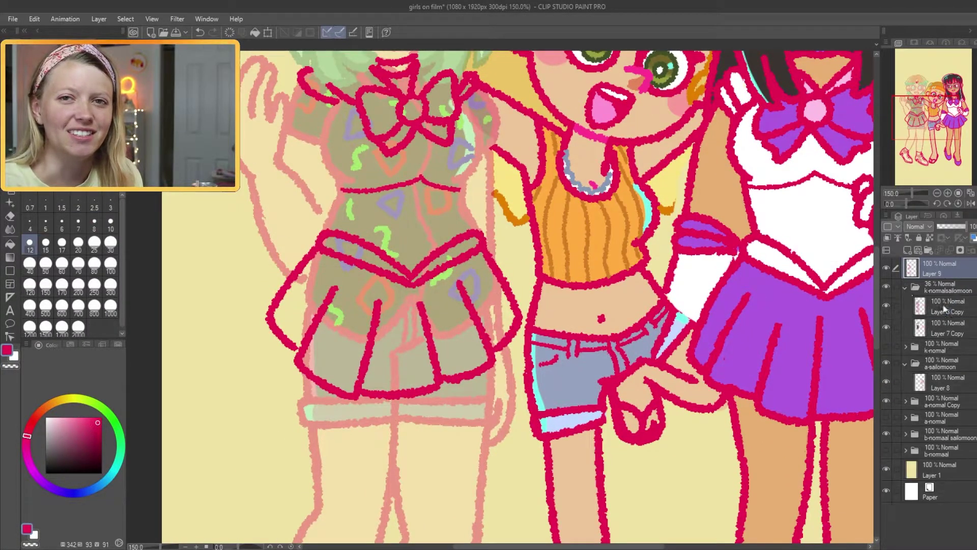
key(e)
key(bracketleft)
key(bracketleft)
key(bracketleft)
key(bracketleft)
mouse_move(386, 356)
mouse_down()
mouse_move(350, 306)
mouse_move(333, 257)
mouse_move(447, 255)
mouse_up()
scroll(450, 334, down, 2)
scroll(273, 247, up, 2)
key(bracketleft)
key(bracketleft)
key(bracketleft)
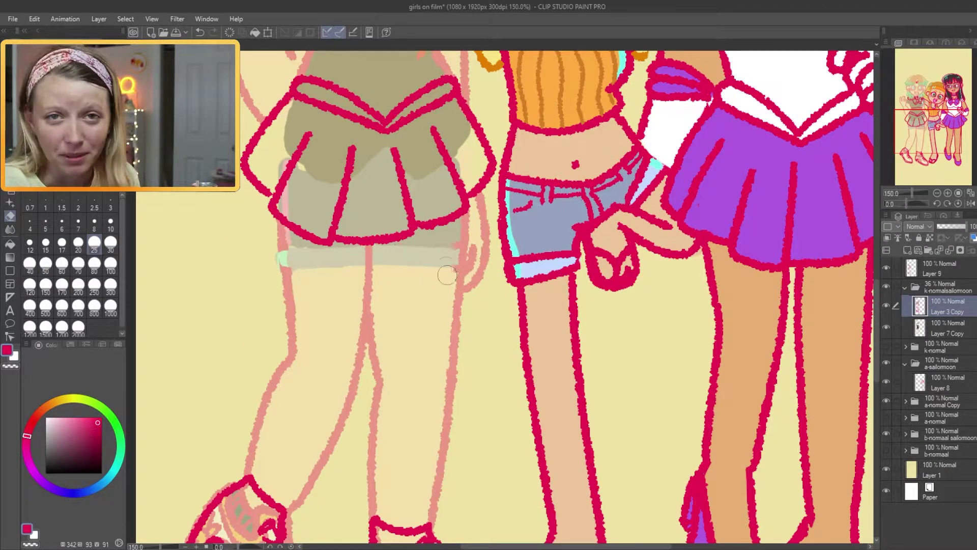
Erase the faded sneaker outlines around and inside the left girl's new boots on Layer 3 Copy.
drag(285, 514, 318, 257)
drag(239, 351, 274, 305)
mouse_move(259, 240)
mouse_down()
mouse_move(325, 270)
mouse_move(333, 341)
mouse_up()
mouse_move(457, 291)
mouse_down()
mouse_move(514, 402)
mouse_move(438, 356)
mouse_move(353, 275)
mouse_up()
key(bracketleft)
key(bracketleft)
key(bracketleft)
key(bracketleft)
ctrl+shift+click(324, 258)
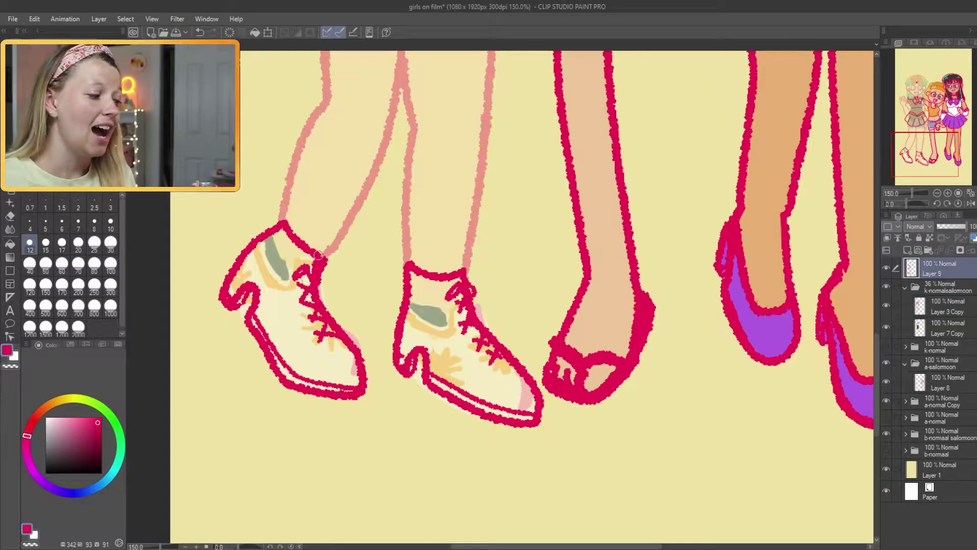
Erase the remaining shirt pattern and sleeve lines around the left girl's chest and shoulders with a size 25 eraser.
click(941, 328)
key(bracketright)
key(bracketright)
key(bracketright)
key(bracketright)
scroll(322, 399, up, 10)
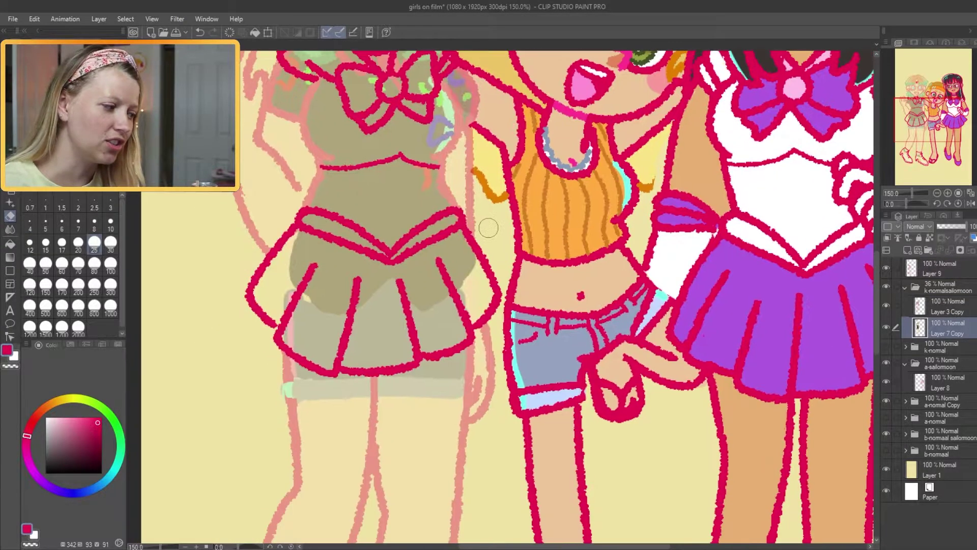
click(941, 308)
ctrl+shift+click(310, 152)
ctrl+shift+click(268, 214)
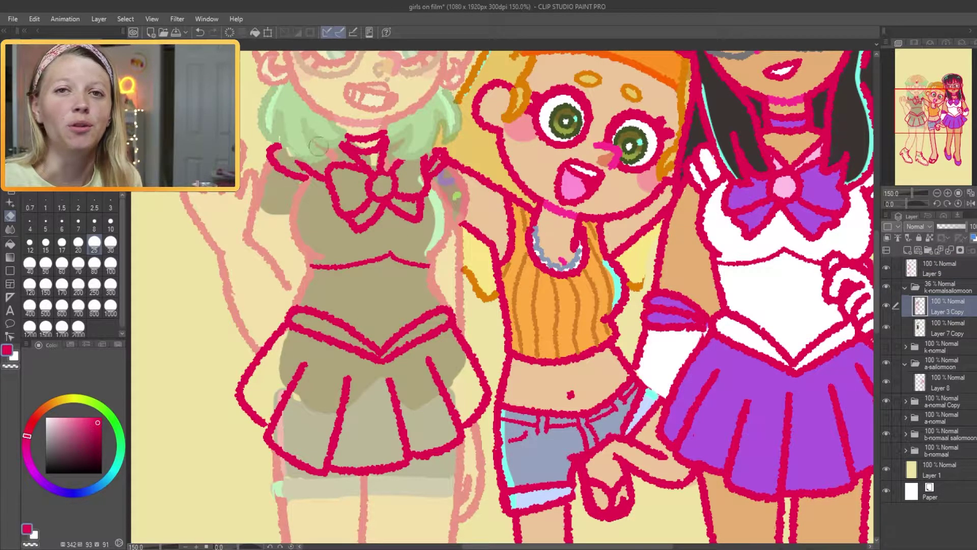
Draw glove cuffs around the left girl's elbows on Layer 9 and restore the k-normalsailormoon folder to 100% opacity.
click(942, 268)
drag(265, 252, 302, 265)
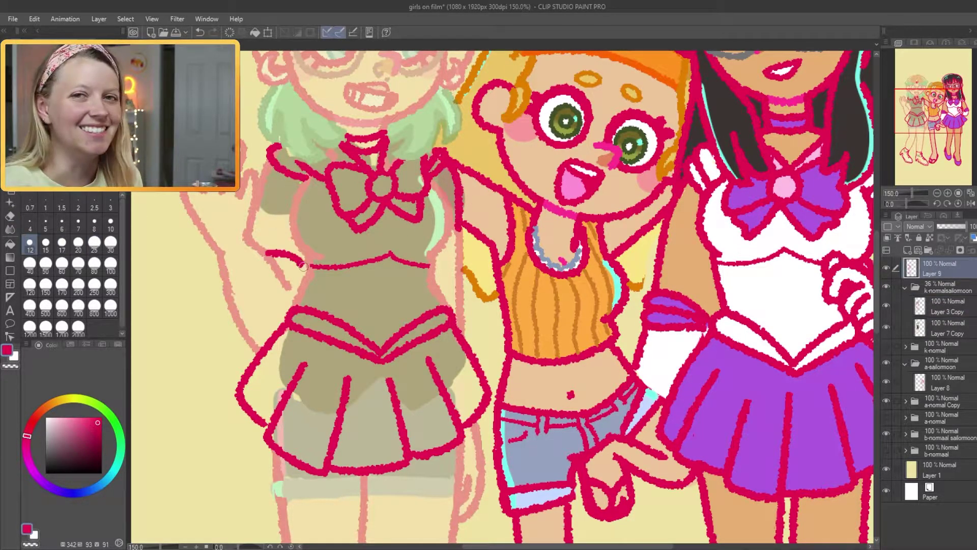
ctrl+shift+click(462, 257)
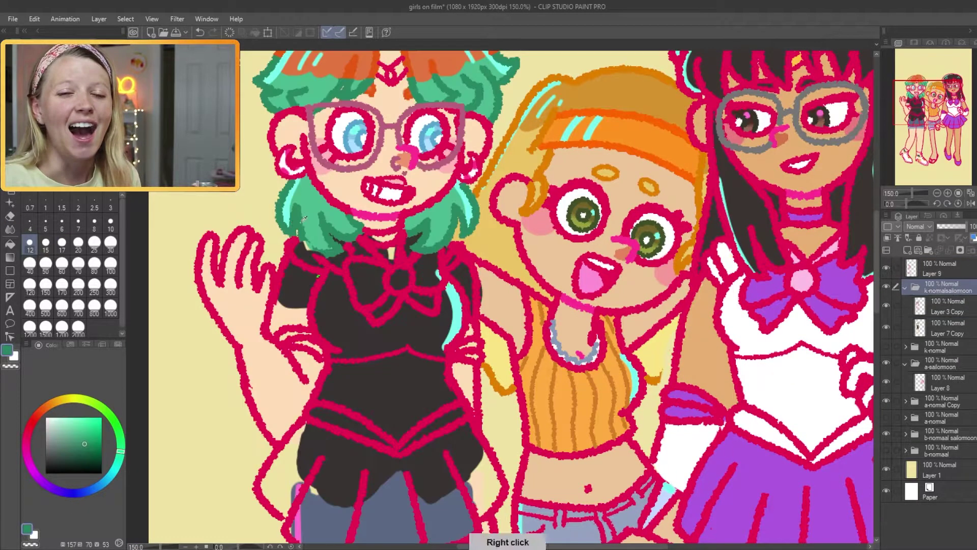
Paint the left girl's old black sleeves over with her skin colour on Layer 7 Copy.
scroll(498, 211, down, 2)
alt+click(456, 206)
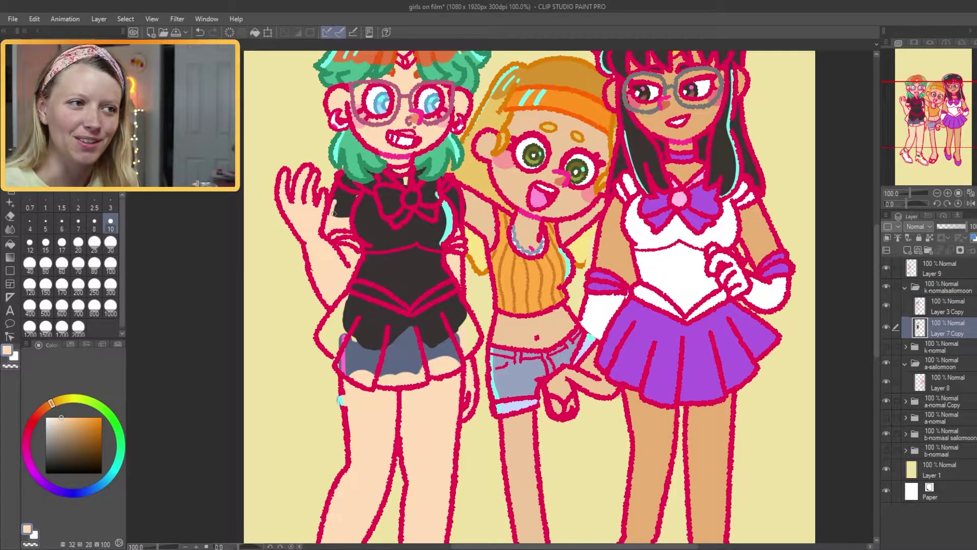
mouse_move(457, 206)
mouse_down()
mouse_move(458, 51)
mouse_move(509, 305)
mouse_up()
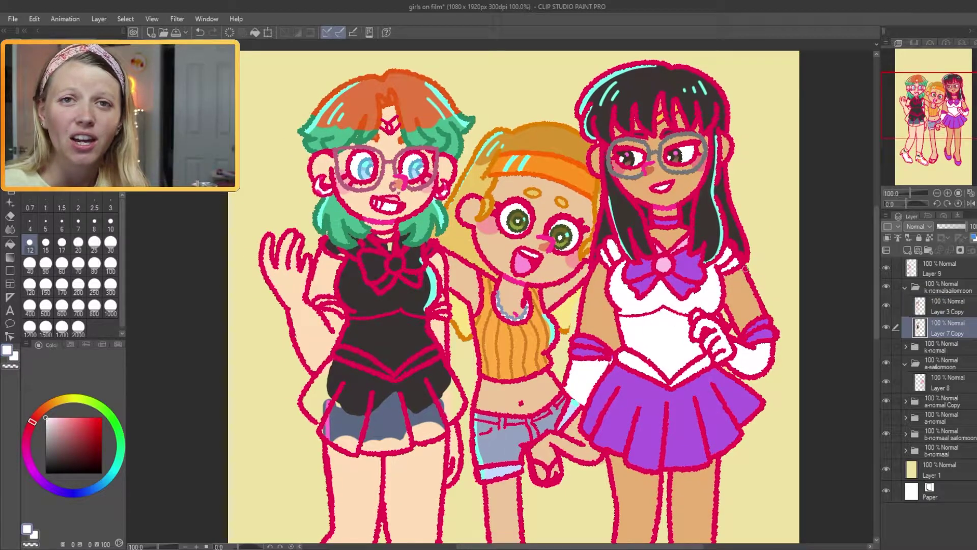
Fill the left girl's bodice, waistband and long gloves with white using a size 25 brush.
mouse_move(315, 364)
mouse_down()
mouse_move(294, 318)
mouse_move(335, 359)
mouse_move(407, 331)
mouse_move(433, 275)
mouse_move(422, 315)
mouse_up()
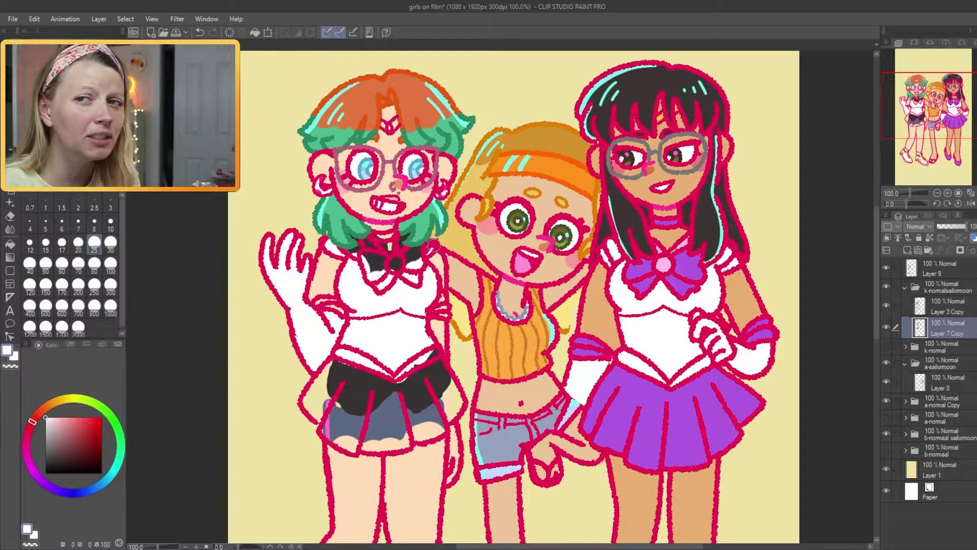
drag(430, 250, 421, 131)
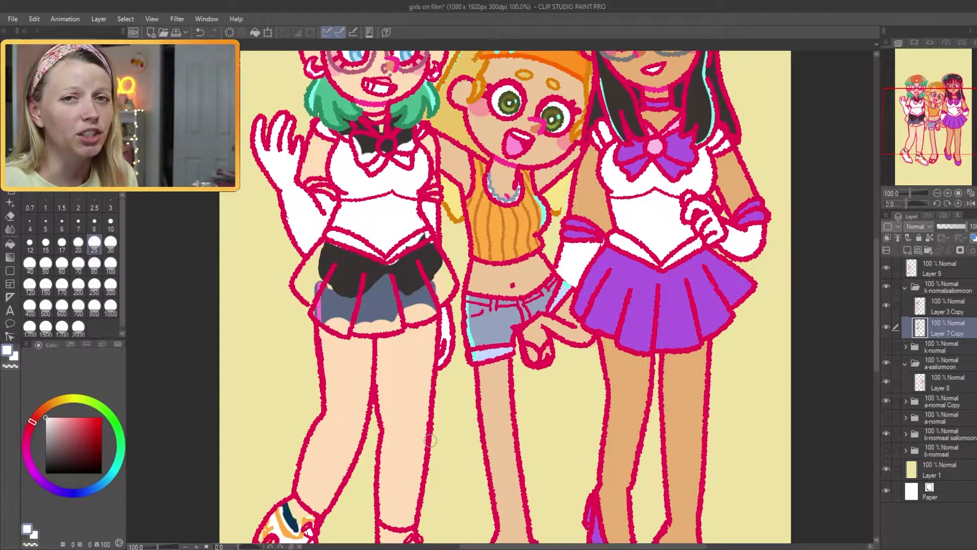
scroll(429, 448, up, 1)
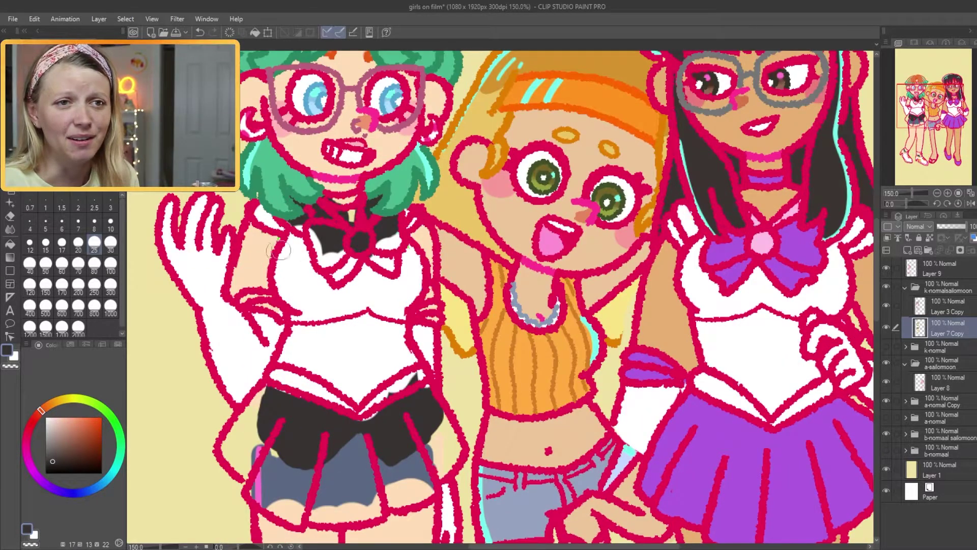
Colour the left girl's chest bow green and touch up the skin at her neck.
drag(331, 262, 319, 231)
key(ctrl+z)
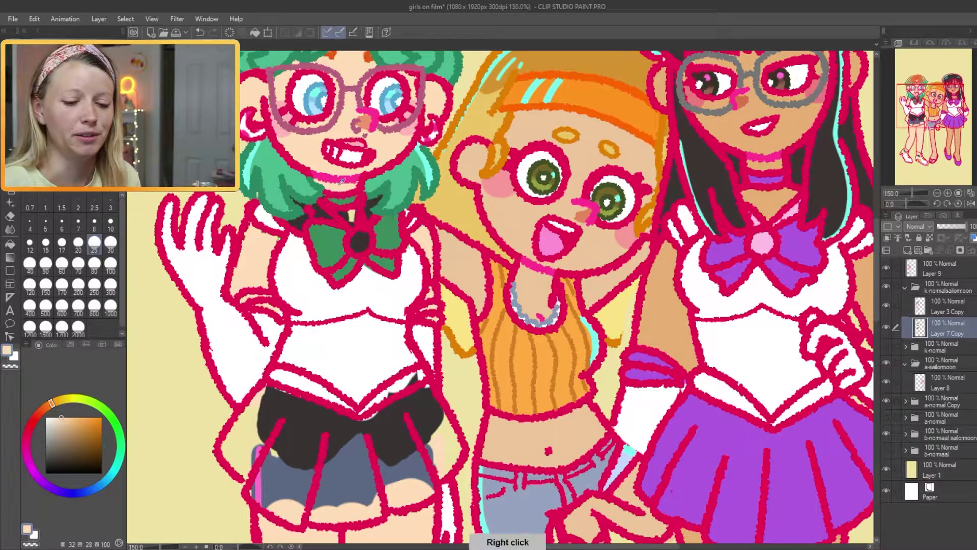
drag(344, 252, 394, 181)
right_click(316, 238)
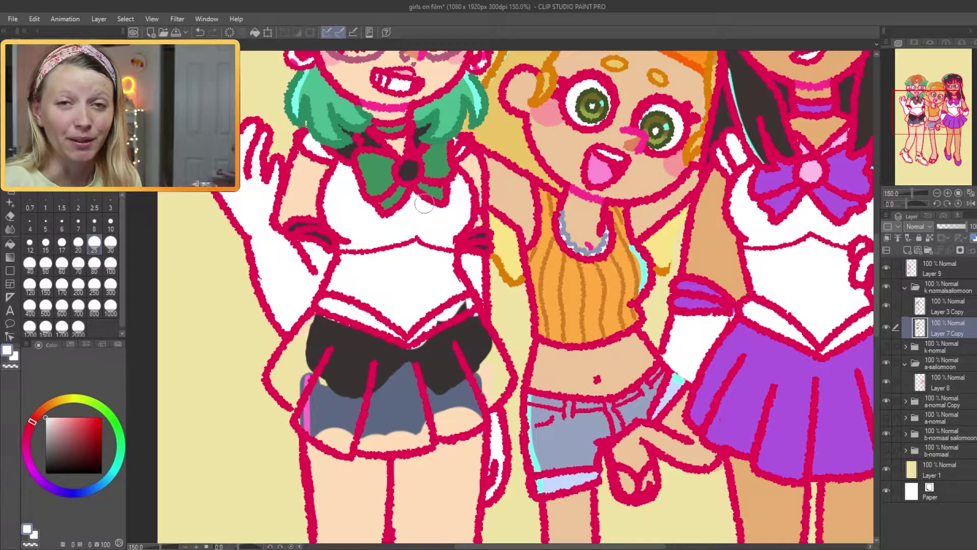
Paint the left girl's skirt crimson red and her glove cuffs green, cleaning up the edges.
scroll(458, 308, down, 2)
scroll(458, 308, up, 2)
click(85, 431)
drag(275, 366, 295, 413)
mouse_move(285, 346)
mouse_down()
mouse_move(463, 331)
mouse_move(276, 242)
mouse_up()
mouse_move(465, 313)
mouse_down()
mouse_move(356, 285)
mouse_move(448, 244)
mouse_up()
scroll(448, 244, up, 5)
click(449, 300)
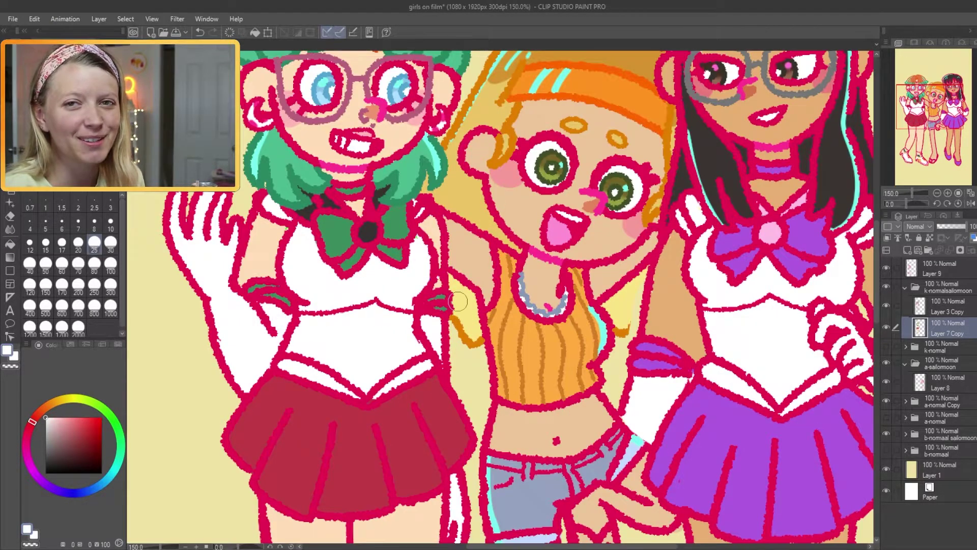
Fill both of the left girl's lace-up boots with black.
scroll(356, 305, down, 10)
mouse_move(214, 255)
mouse_down()
mouse_move(264, 275)
mouse_move(316, 337)
mouse_up()
mouse_move(387, 311)
mouse_down()
mouse_move(435, 268)
mouse_move(499, 376)
mouse_move(433, 346)
mouse_up()
key(ctrl+0)
key(ctrl+alt+0)
scroll(479, 278, up, 2)
Add cyan highlights to the left girl's skirt and brooch with a size 15 brush.
key(bracketleft)
key(bracketleft)
key(bracketleft)
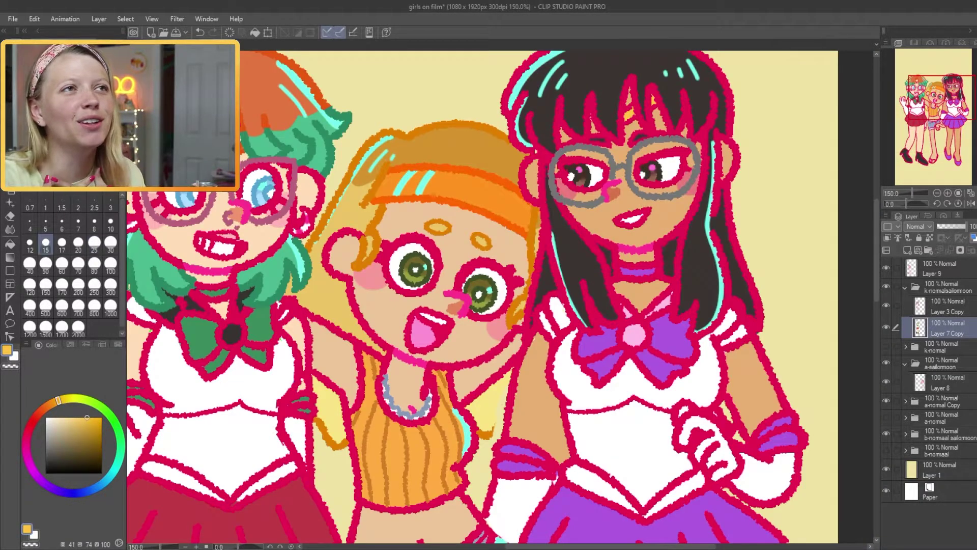
scroll(480, 279, down, 4)
scroll(342, 404, up, 2)
alt+click(343, 405)
scroll(535, 295, down, 1)
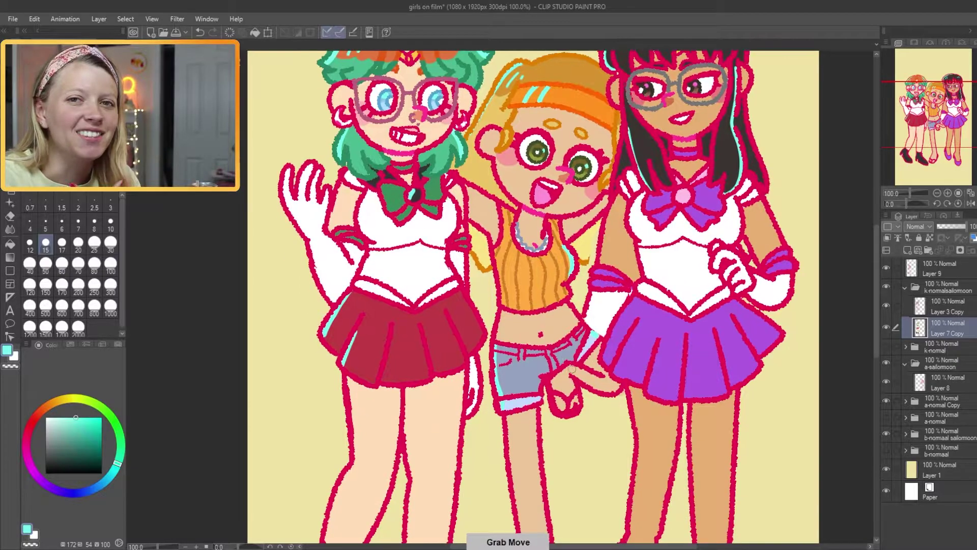
Add pink highlights to the toes of the left girl's boots and a cyan highlight along her bodice.
alt+click(542, 235)
scroll(535, 295, down, 4)
drag(369, 430, 392, 468)
drag(486, 448, 511, 489)
scroll(598, 281, down, 1)
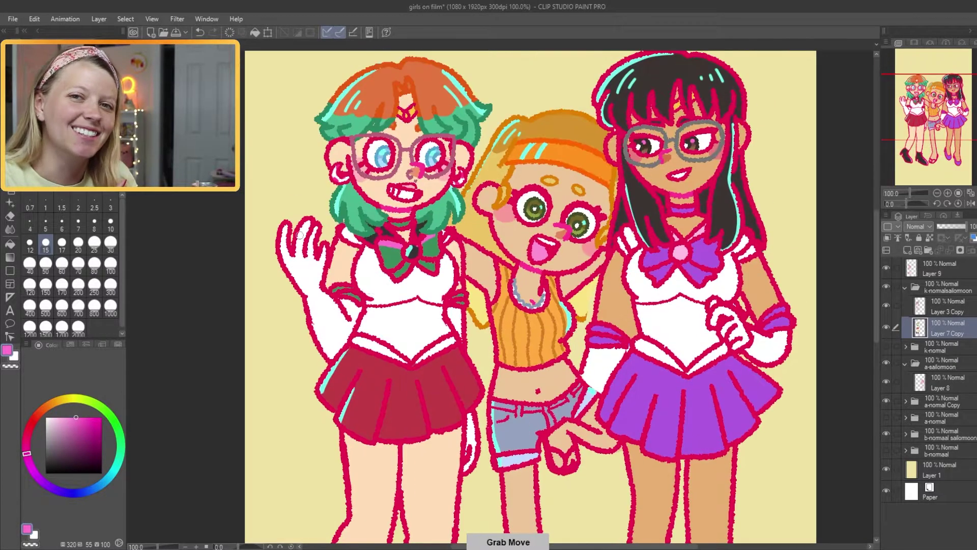
key(ctrl+z)
drag(598, 281, 555, 298)
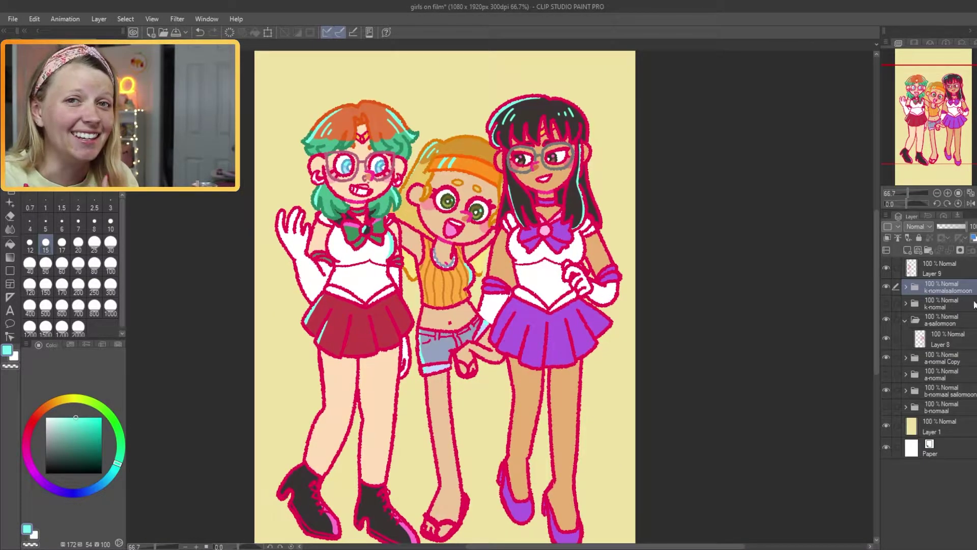
Add cyan highlights to the right girl's skirt, glove and shoes on Layer 6 Copy.
click(905, 287)
click(932, 337)
click(905, 336)
click(949, 377)
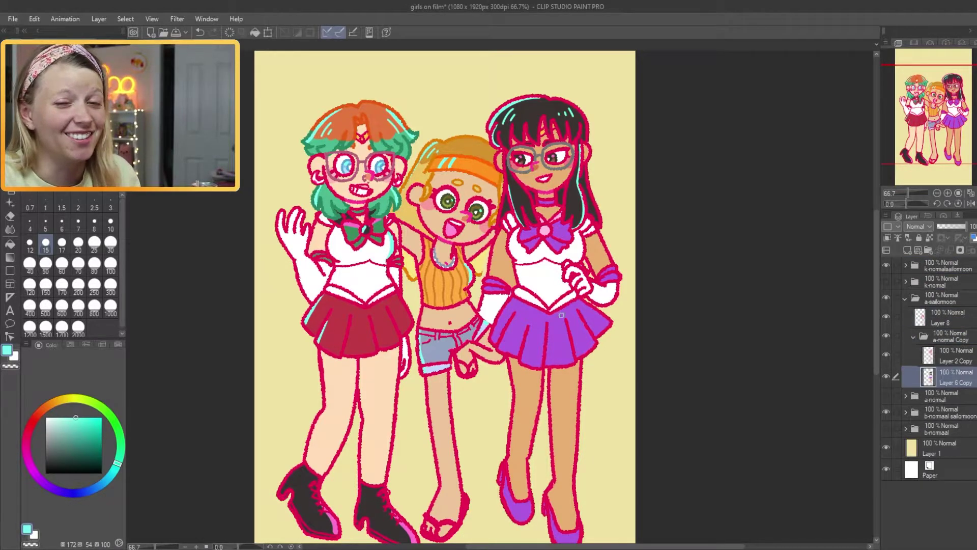
scroll(509, 305, up, 2)
scroll(509, 305, down, 2)
scroll(546, 410, down, 1)
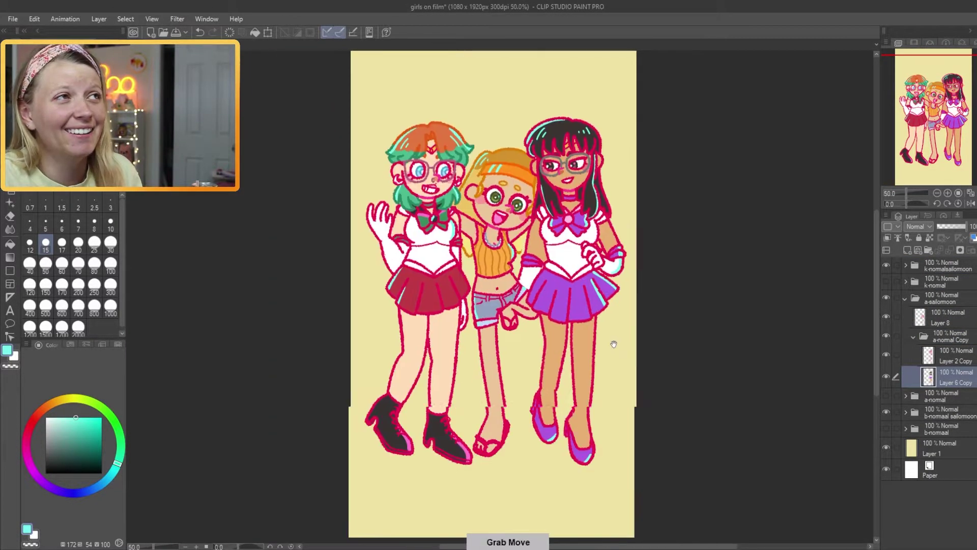
drag(546, 410, 577, 440)
scroll(577, 440, up, 1)
In the b-normaal sailormoon folder, fade Layer 4 Copy to 50% and Layer 5 Copy to 38%, and add a new layer on top.
click(905, 299)
click(899, 279)
key(ctrl+alt+0)
click(941, 331)
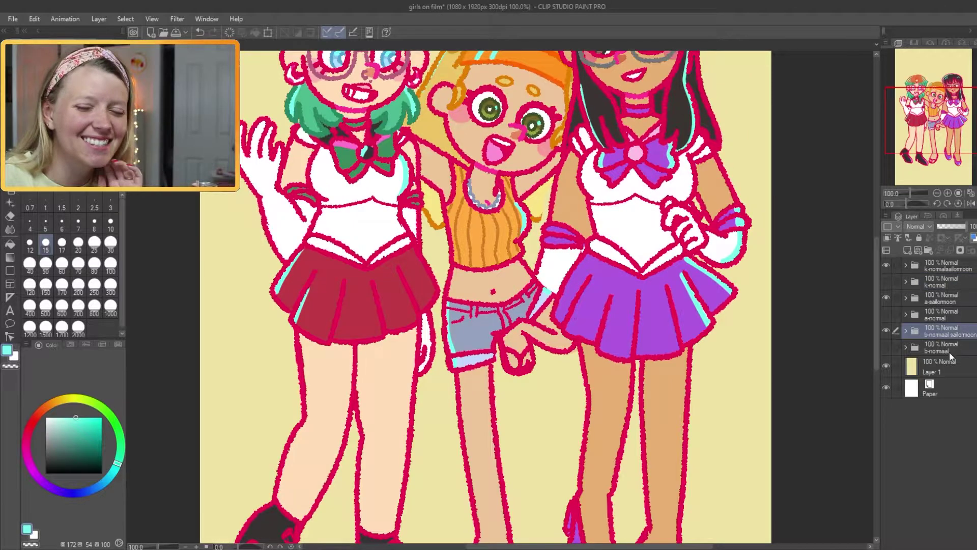
click(906, 331)
click(941, 350)
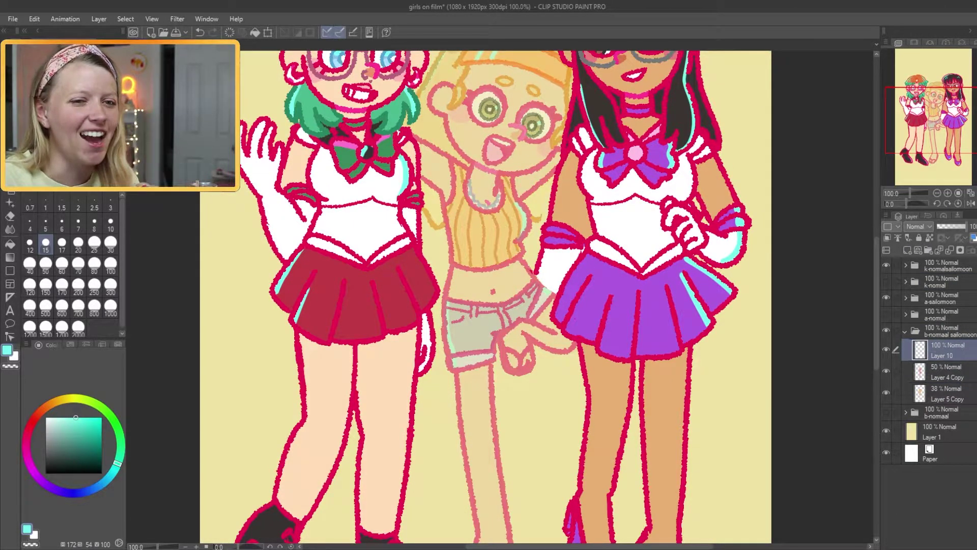
Draw a choker, a chest bow with a round brooch and a collar on the middle girl in magenta.
scroll(489, 143, up, 2)
drag(498, 189, 534, 45)
drag(433, 196, 478, 203)
mouse_move(458, 254)
mouse_down()
mouse_move(427, 232)
mouse_move(438, 285)
mouse_up()
drag(471, 255, 507, 229)
mouse_move(506, 229)
mouse_down()
mouse_move(494, 275)
mouse_move(503, 284)
mouse_up()
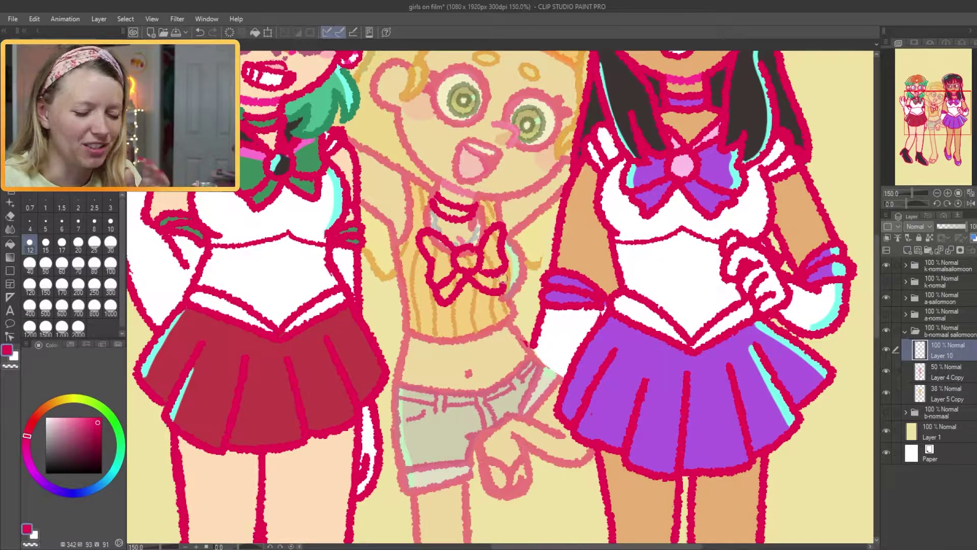
drag(403, 212, 410, 174)
Outline the middle girl's V-shaped waistband and short pleated skirt over her shorts.
mouse_move(405, 300)
mouse_down()
mouse_move(488, 326)
mouse_move(524, 285)
mouse_up()
drag(509, 315, 509, 240)
drag(417, 262, 407, 326)
drag(394, 336, 448, 339)
mouse_move(450, 278)
mouse_down()
mouse_move(468, 349)
mouse_move(539, 244)
mouse_up()
scroll(571, 332, down, 5)
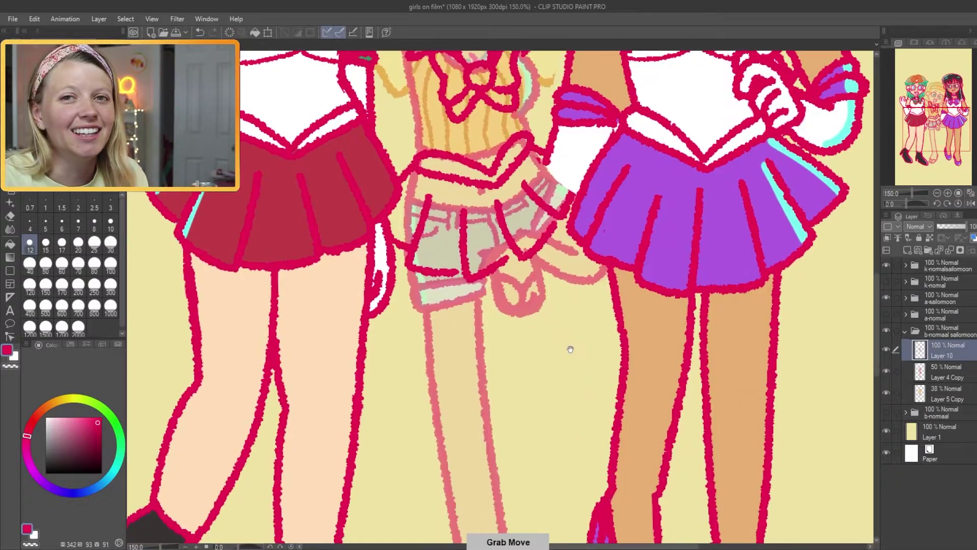
scroll(490, 220, up, 5)
scroll(490, 221, down, 5)
key(ctrl+z)
mouse_move(393, 256)
mouse_down()
mouse_move(441, 261)
mouse_move(442, 281)
mouse_up()
Outline a knee-high heeled boot with a double pointed cuff on the middle girl's leg.
scroll(407, 305, down, 2)
mouse_move(392, 351)
mouse_down()
mouse_move(373, 436)
mouse_move(449, 381)
mouse_move(473, 325)
mouse_up()
scroll(474, 326, up, 5)
drag(596, 107, 609, 402)
Fade Layer 4 Copy to 41% and outline the middle girl's hair in orange, with side locks and curly puffs.
click(44, 406)
drag(951, 226, 950, 226)
scroll(491, 285, up, 2)
drag(382, 239, 555, 142)
drag(427, 243, 383, 336)
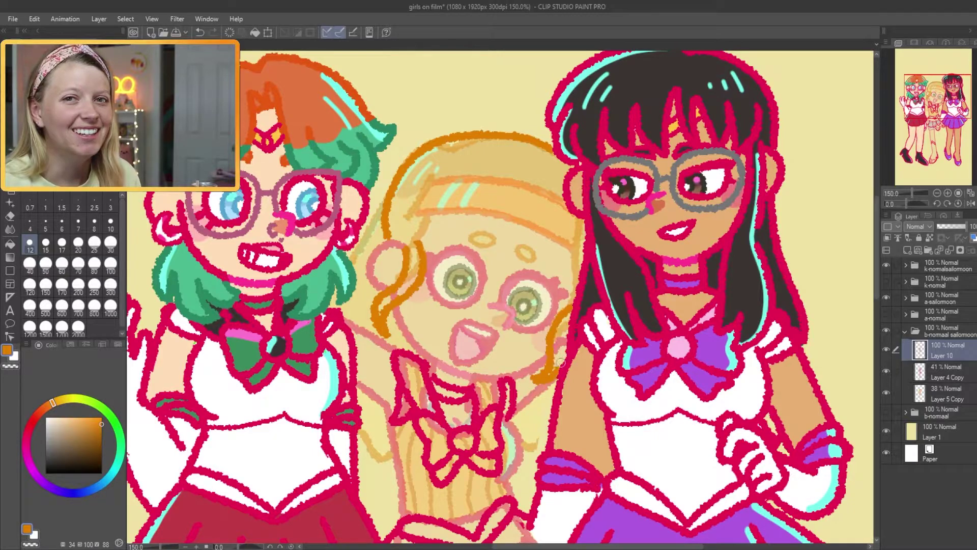
key(ctrl+minus)
drag(458, 126, 430, 97)
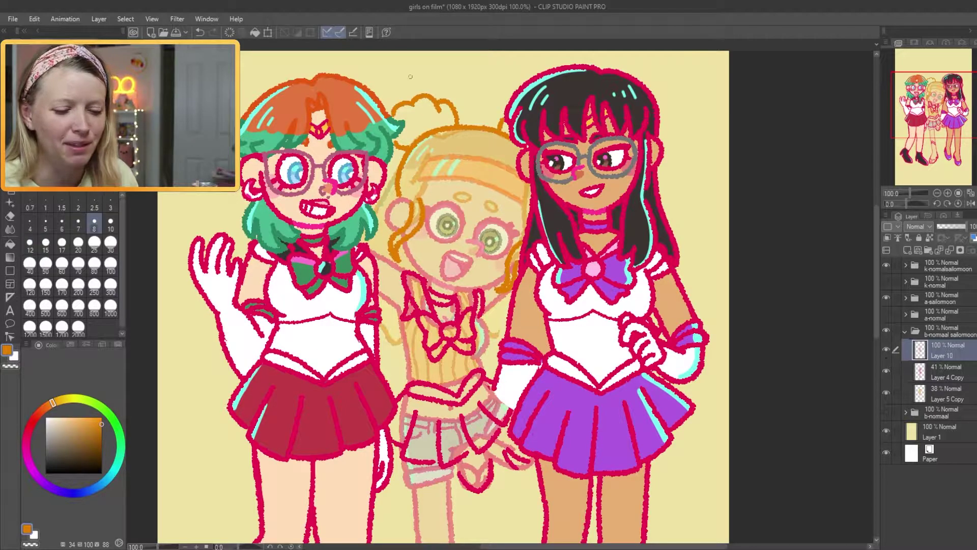
Erase the old shorts lines under the middle girl's skirt and the old leg lines around her boot on Layer 4 Copy.
key(ctrl+plus)
key(e)
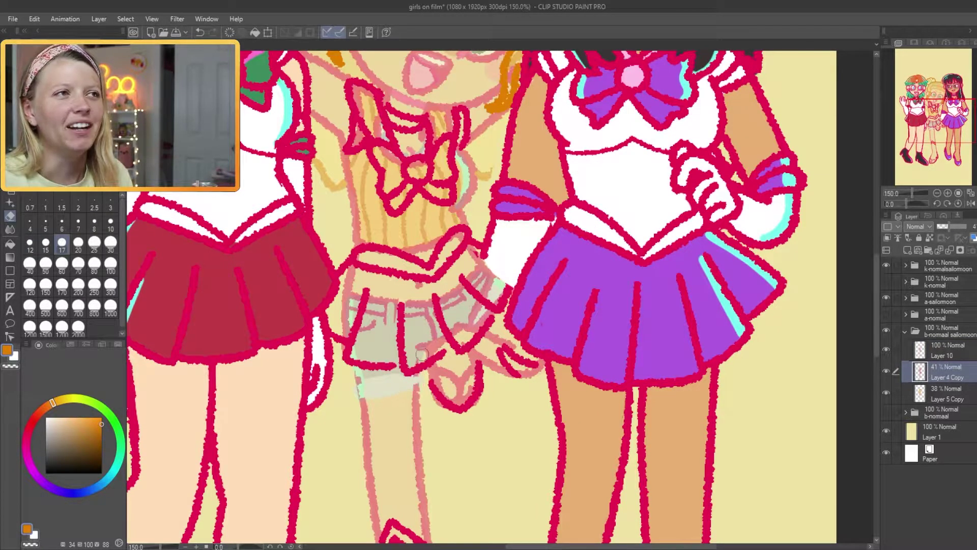
scroll(449, 405, down, 5)
drag(387, 447, 448, 422)
scroll(452, 295, up, 2)
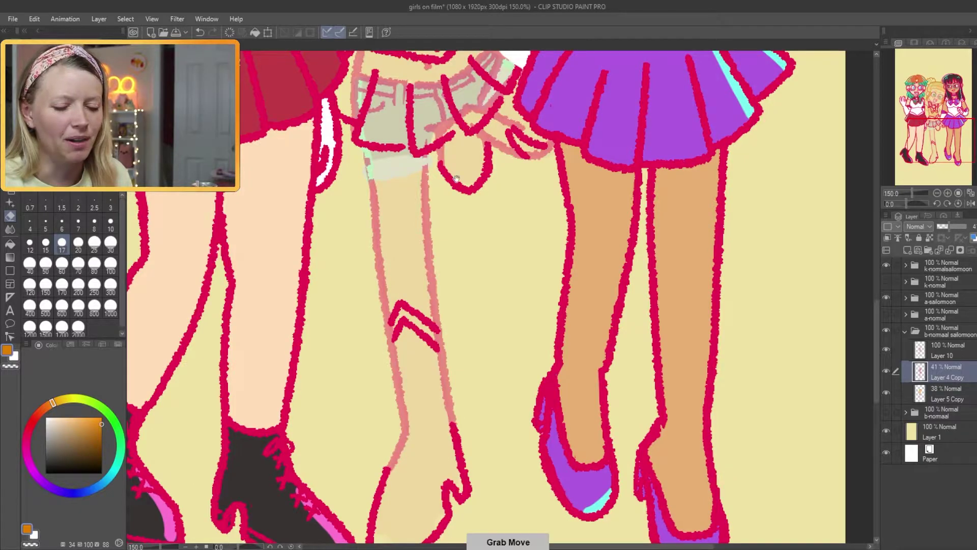
scroll(383, 312, up, 5)
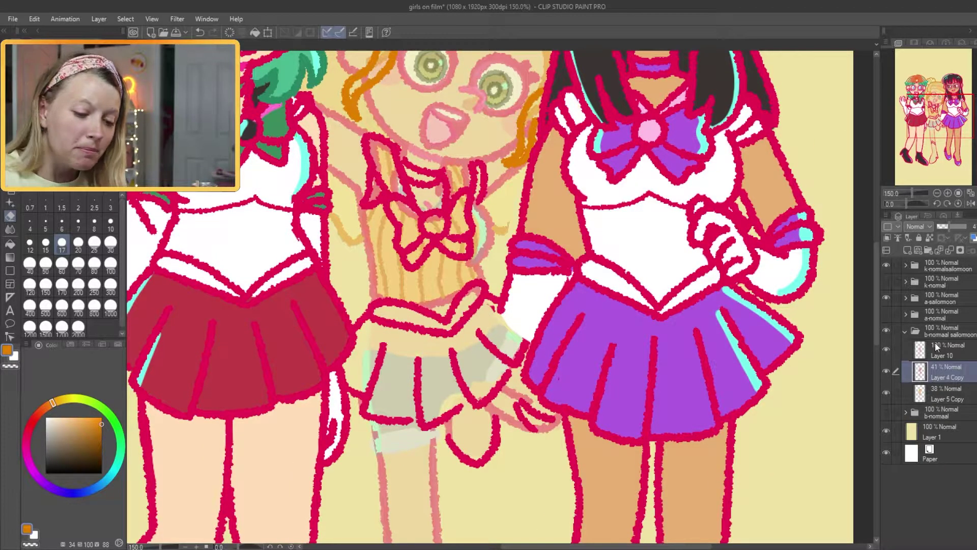
Trim the dark-haired girl's glove where it overlaps the middle girl's skirt, and erase the old striped top lines on Layer 4 Copy.
ctrl+shift+click(496, 328)
ctrl+shift+click(527, 319)
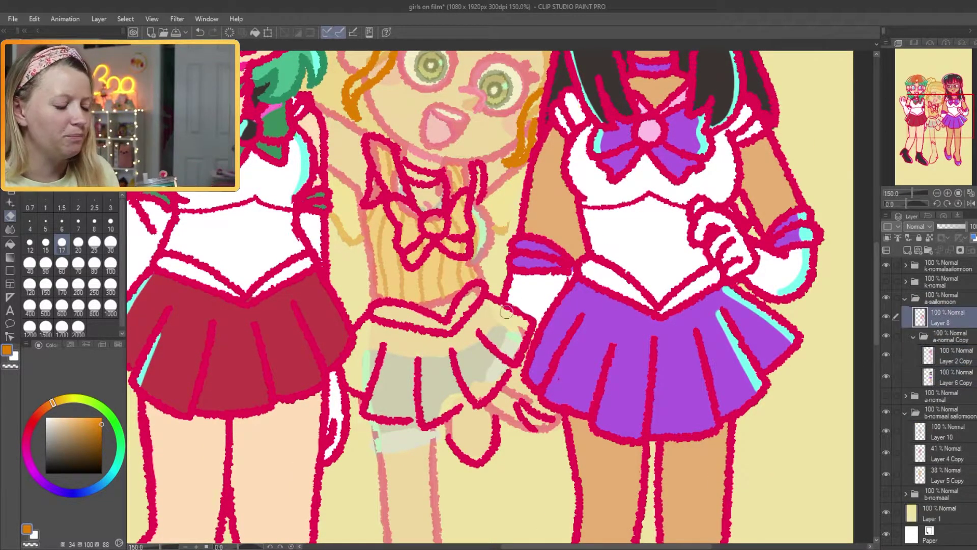
scroll(508, 305, down, 2)
scroll(433, 300, up, 4)
ctrl+shift+click(389, 298)
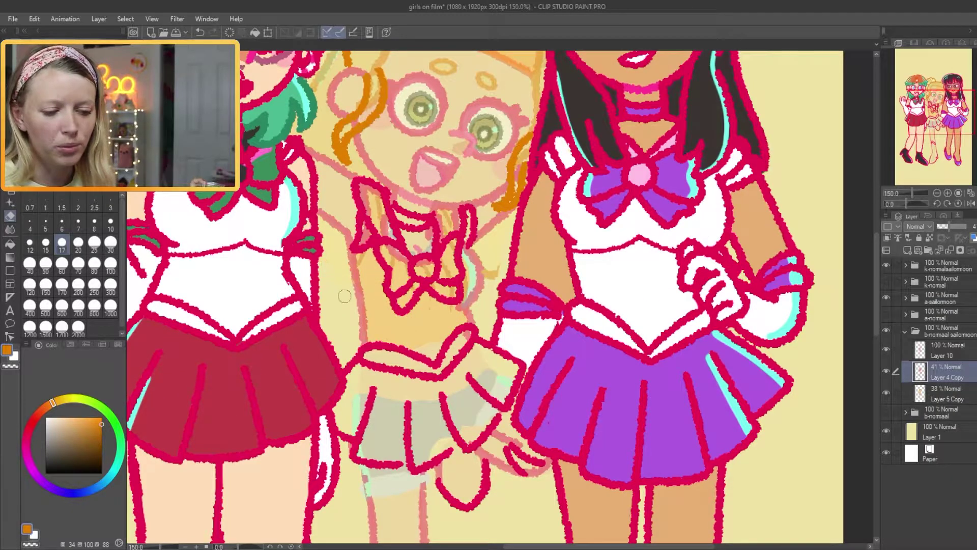
scroll(334, 258, up, 1)
drag(435, 318, 460, 318)
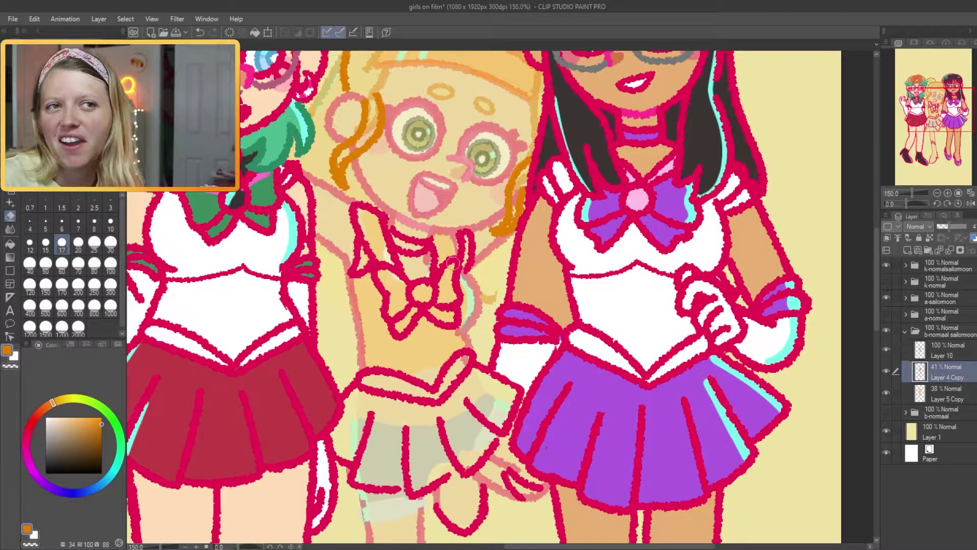
scroll(438, 260, up, 5)
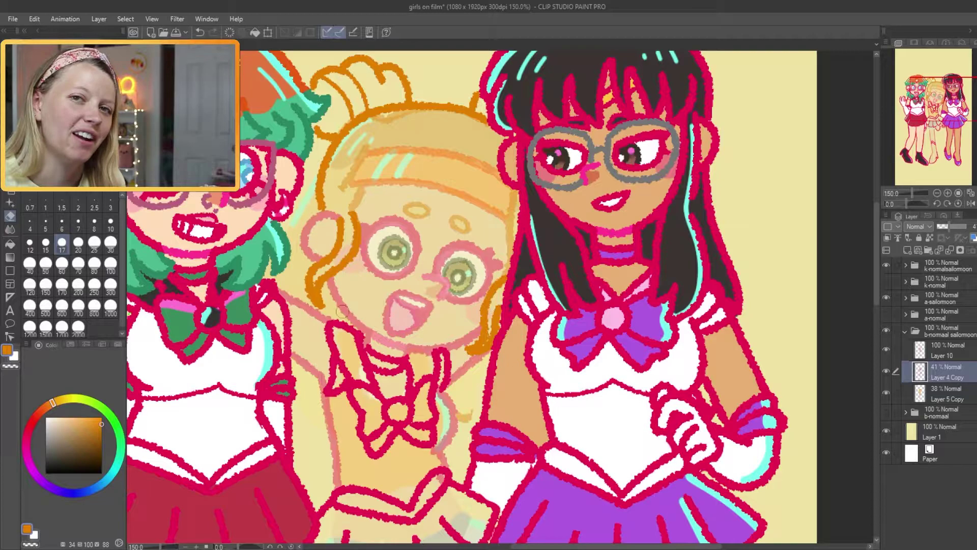
Erase leftover lines around the middle girl and restore Layer 4 Copy and Layer 5 Copy to 100% opacity.
ctrl+shift+click(307, 221)
scroll(336, 234, down, 5)
scroll(336, 235, down, 3)
scroll(336, 234, up, 3)
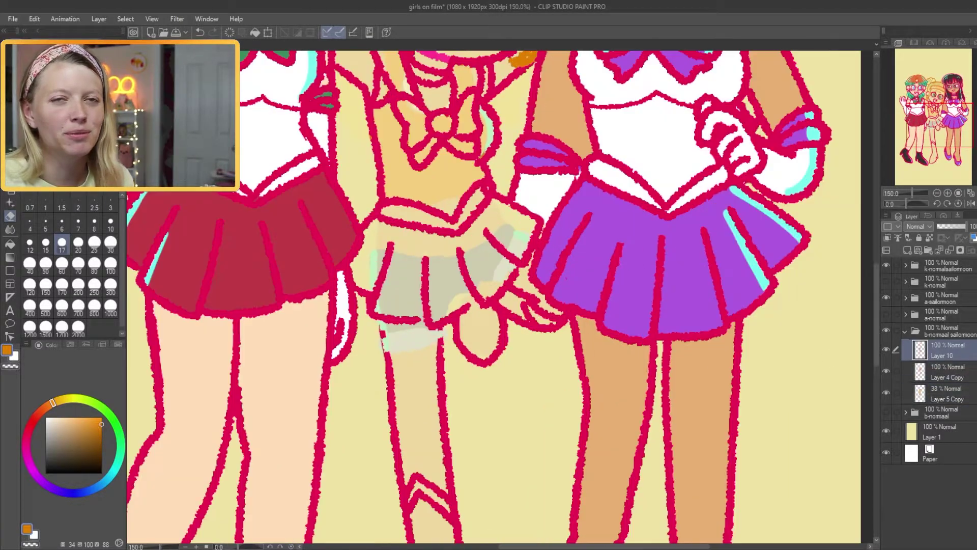
scroll(356, 244, down, 3)
ctrl+shift+click(364, 250)
scroll(365, 250, up, 8)
key(e)
click(935, 370)
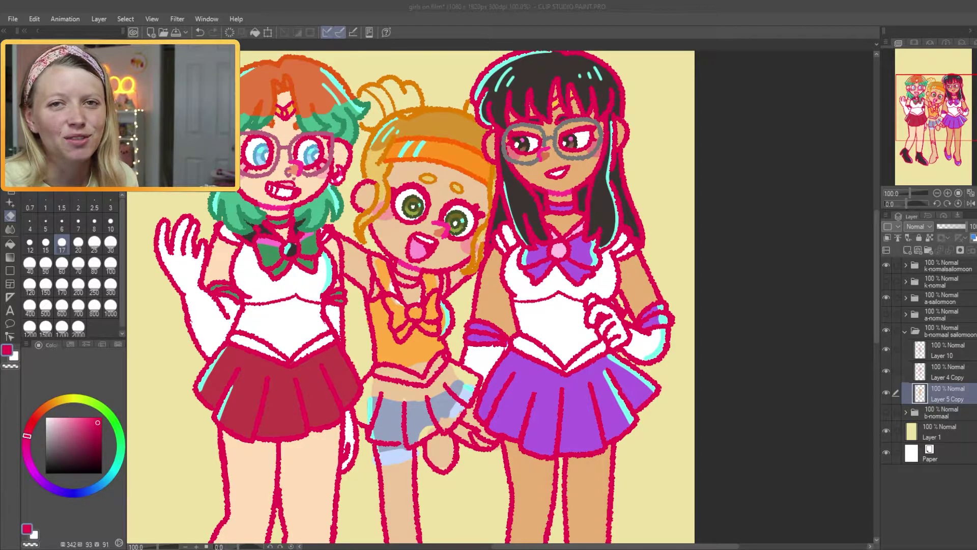
Paint the middle girl's bodice and waistband white and her side locks pale yellow on Layer 5 Copy.
scroll(458, 295, up, 1)
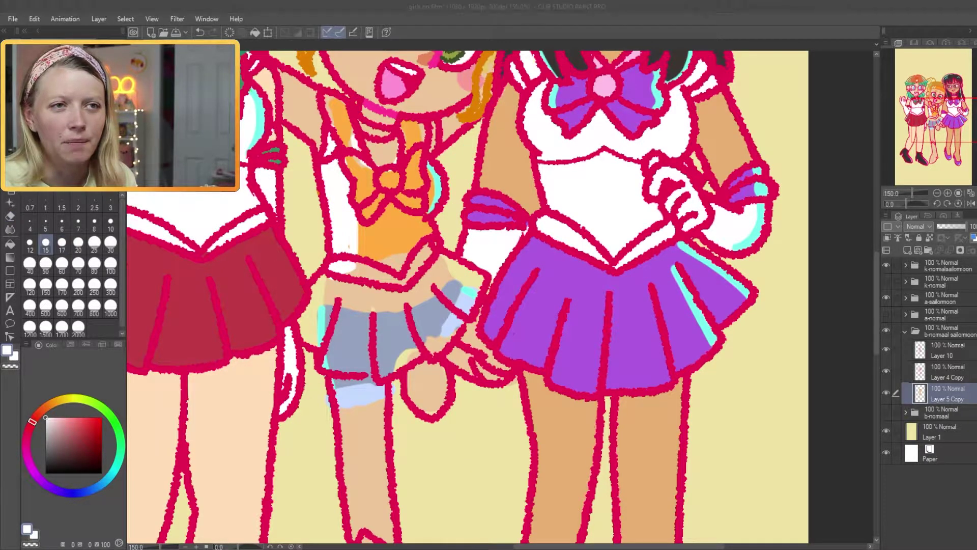
mouse_move(363, 219)
mouse_down()
mouse_move(387, 196)
mouse_move(404, 254)
mouse_move(429, 240)
mouse_up()
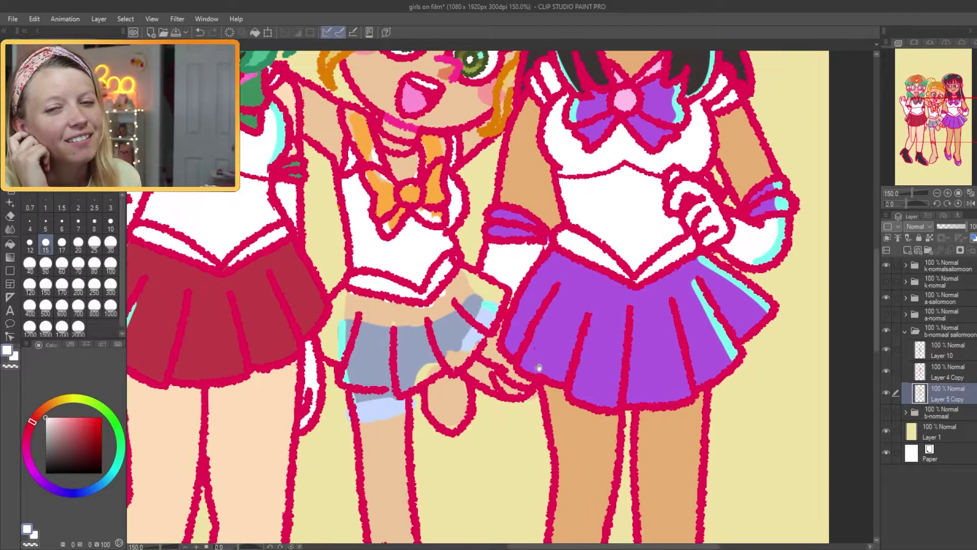
drag(428, 147, 448, 161)
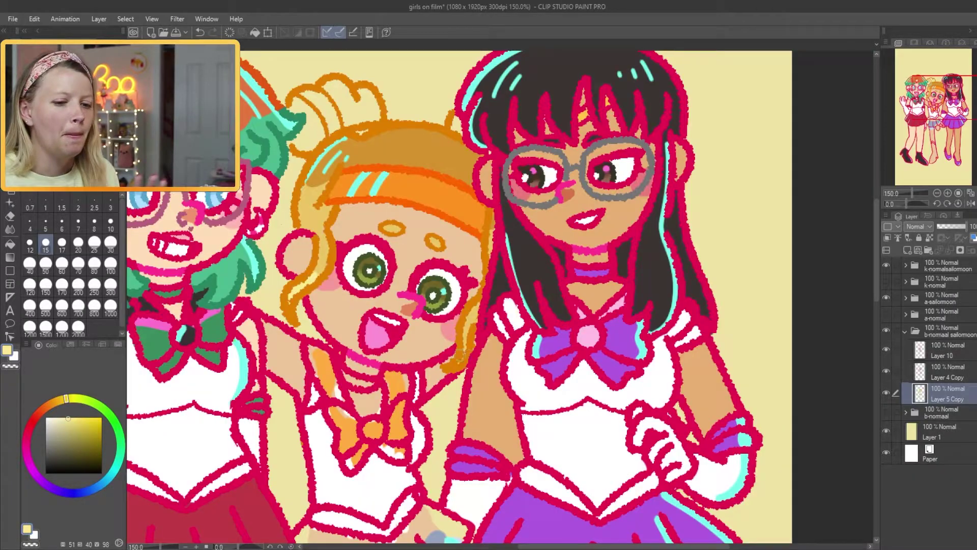
Paint the middle girl's skirt, bow and choker yellow, and colour her brooch and boots pink.
mouse_move(325, 529)
mouse_down()
mouse_move(321, 455)
mouse_move(346, 316)
mouse_move(336, 351)
mouse_move(356, 375)
mouse_move(458, 305)
mouse_move(387, 356)
mouse_move(448, 316)
mouse_up()
alt+click(370, 412)
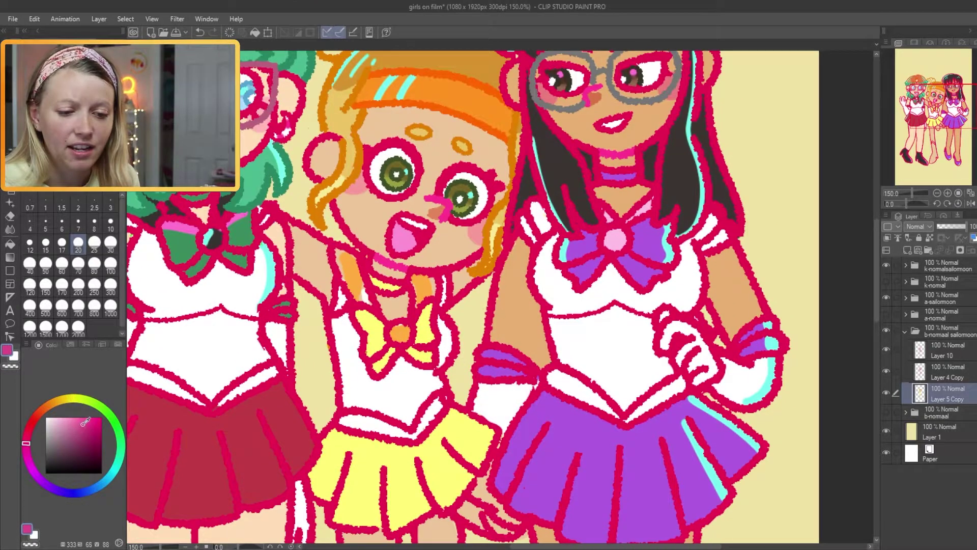
drag(488, 407, 489, 153)
mouse_move(402, 203)
mouse_down()
mouse_move(376, 402)
mouse_move(386, 356)
mouse_up()
drag(438, 102, 356, 346)
mouse_move(356, 269)
mouse_down()
mouse_move(362, 300)
mouse_move(441, 280)
mouse_move(392, 203)
mouse_move(437, 387)
mouse_up()
scroll(460, 418, down, 3)
ctrl+click(460, 418)
key(e)
scroll(459, 419, up, 3)
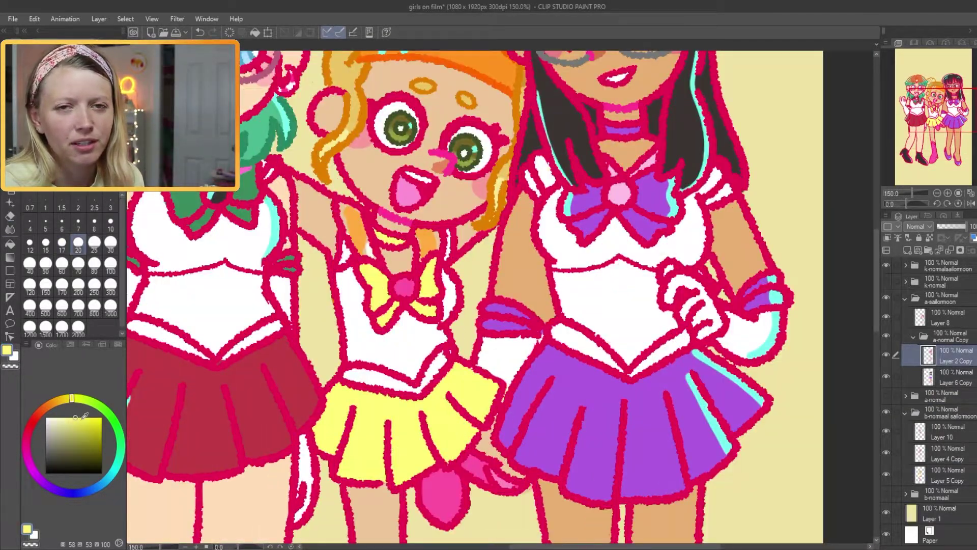
Recolour the middle girl's boots and collar orange with a yellow boot cuff, using a new layer clipped to Layer 5 Copy and merged down.
drag(459, 419, 420, 276)
right_click(420, 275)
alt+click(421, 276)
scroll(421, 276, down, 3)
key(ctrl+shift+n)
drag(394, 402, 389, 333)
scroll(389, 334, up, 3)
scroll(307, 344, down, 3)
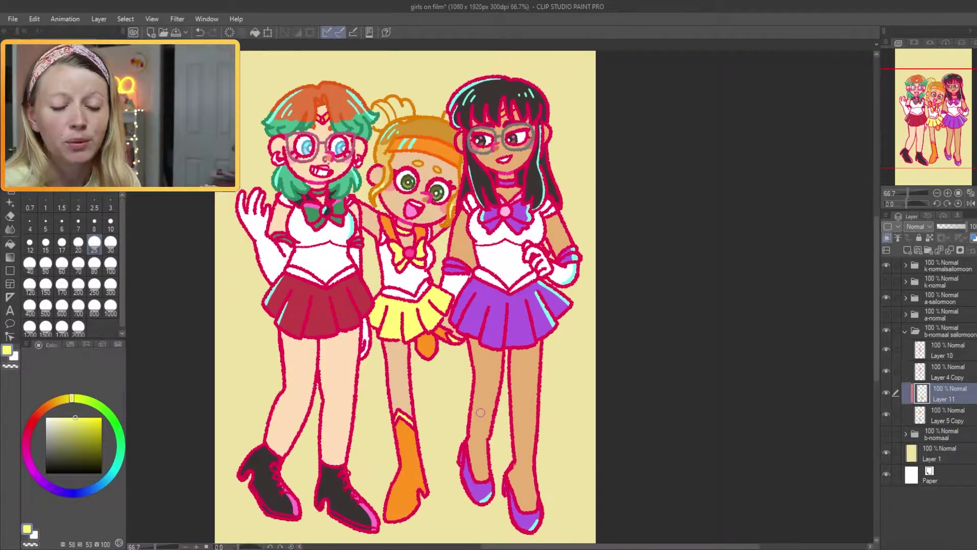
key(ctrl+e)
Fill the middle girl's curly hair puffs with golden yellow sampled from her hair, using brush size 25.
scroll(429, 229, up, 3)
key(e)
alt+click(429, 229)
key(p)
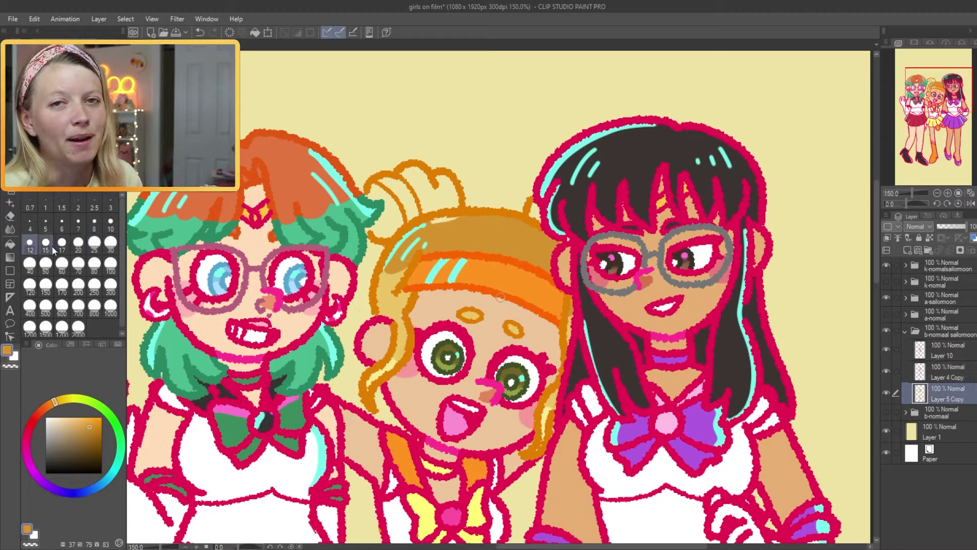
click(94, 242)
drag(379, 204, 426, 191)
Add cyan highlights to the middle girl's bow, skirt and boots with a size 8 brush.
alt+click(421, 228)
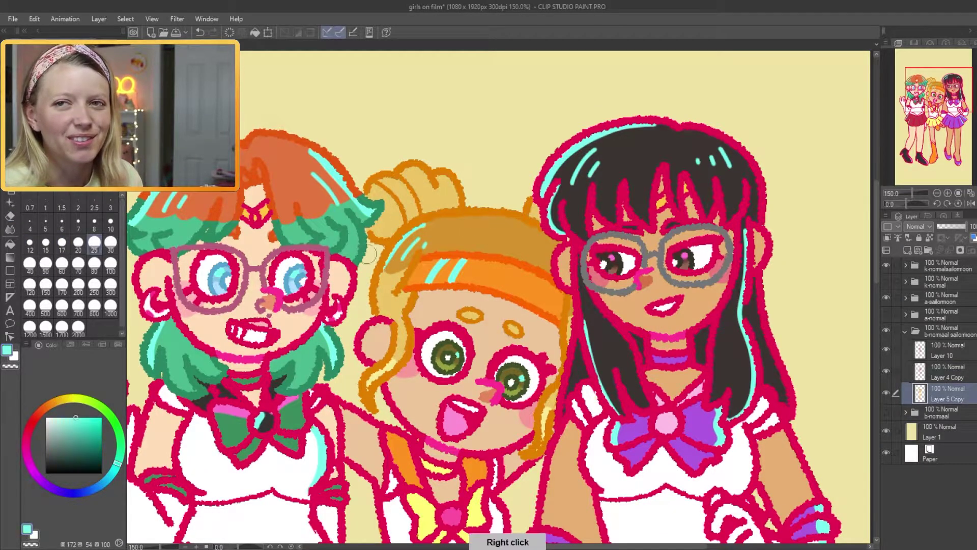
click(94, 221)
drag(459, 509, 492, 212)
scroll(423, 130, down, 10)
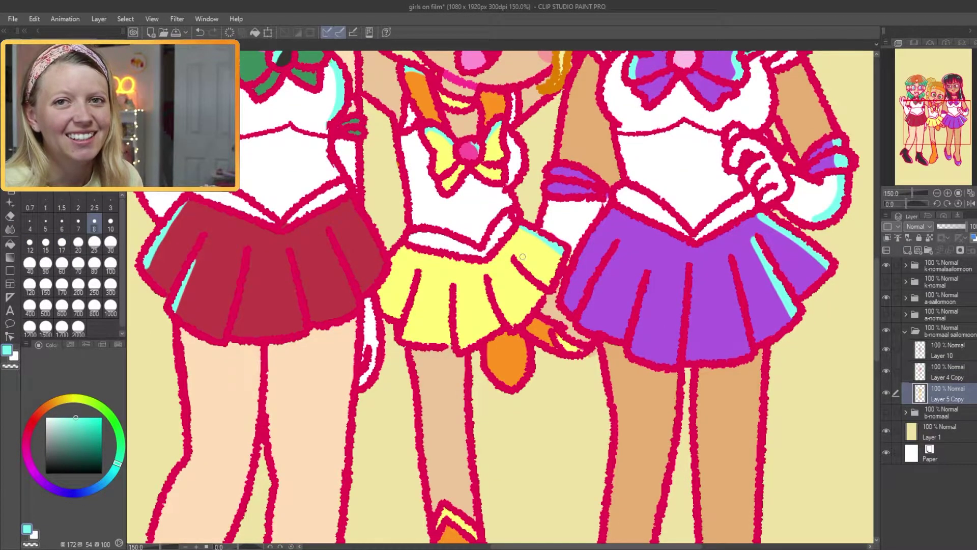
scroll(382, 321, up, 2)
key(e)
scroll(573, 451, down, 2)
scroll(573, 451, down, 1)
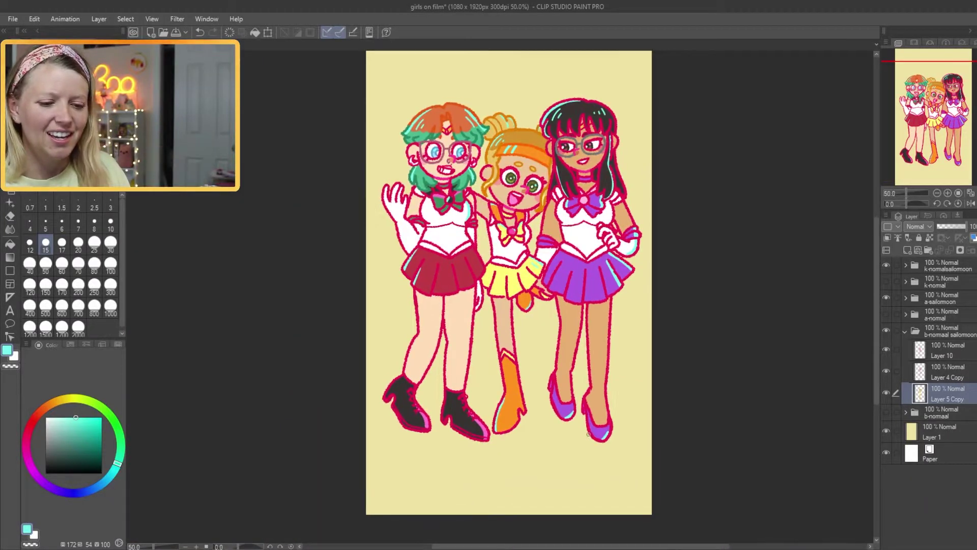
Touch up the middle girl's costume outline in magenta on Layer 10 with a size 8 brush.
scroll(588, 434, up, 4)
click(942, 350)
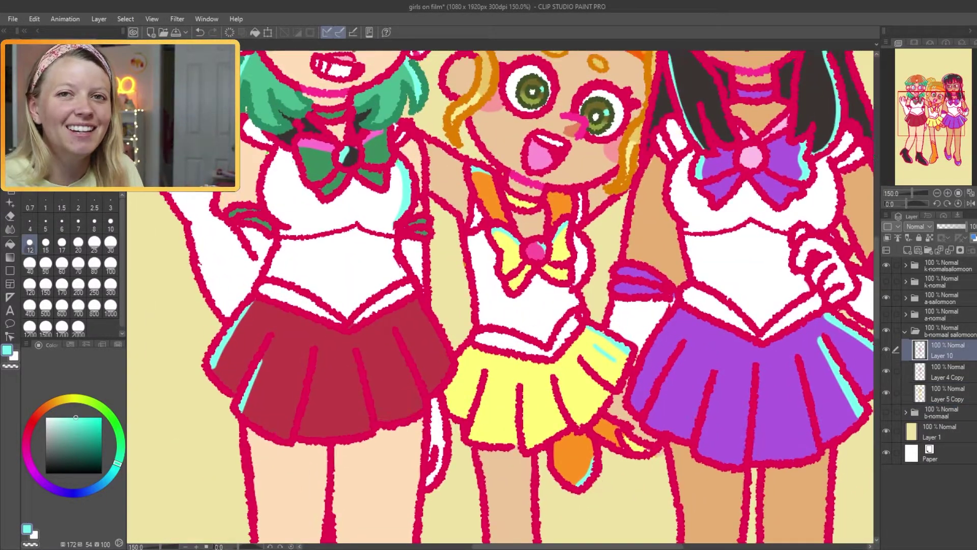
alt+click(500, 298)
click(94, 221)
scroll(615, 227, down, 2)
drag(705, 389, 707, 405)
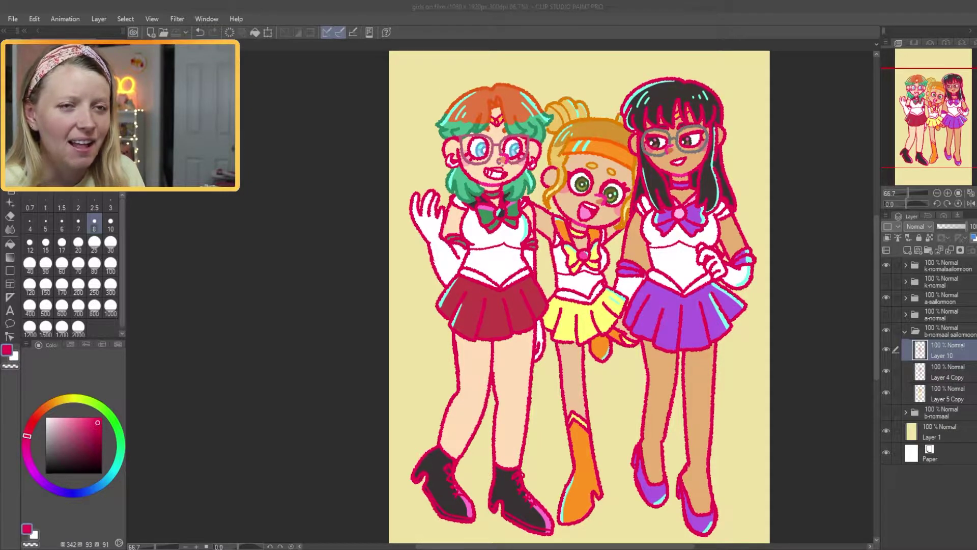
Duplicate the b-normaal group, rename the copy b-adventure time, and hide the b-normaal sailormoon group.
click(905, 331)
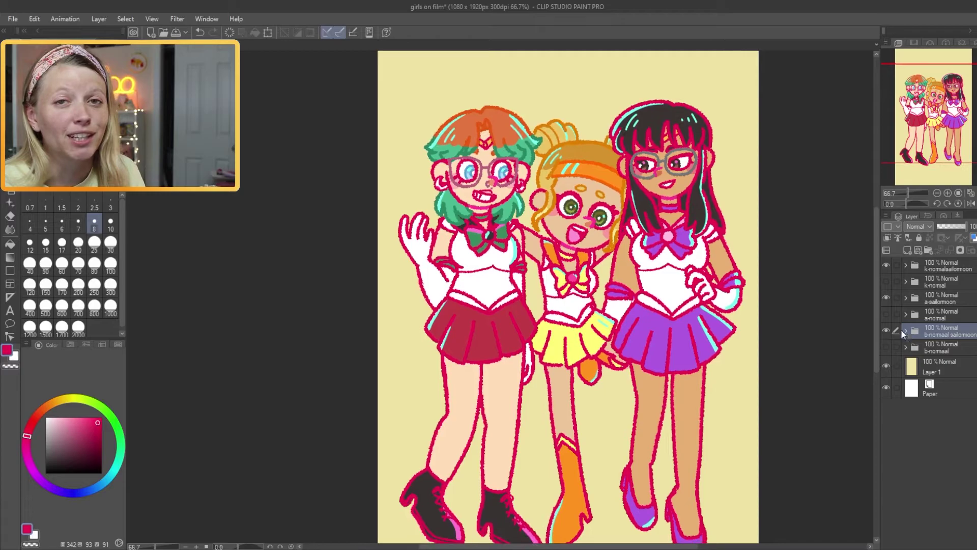
double_click(915, 350)
click(906, 347)
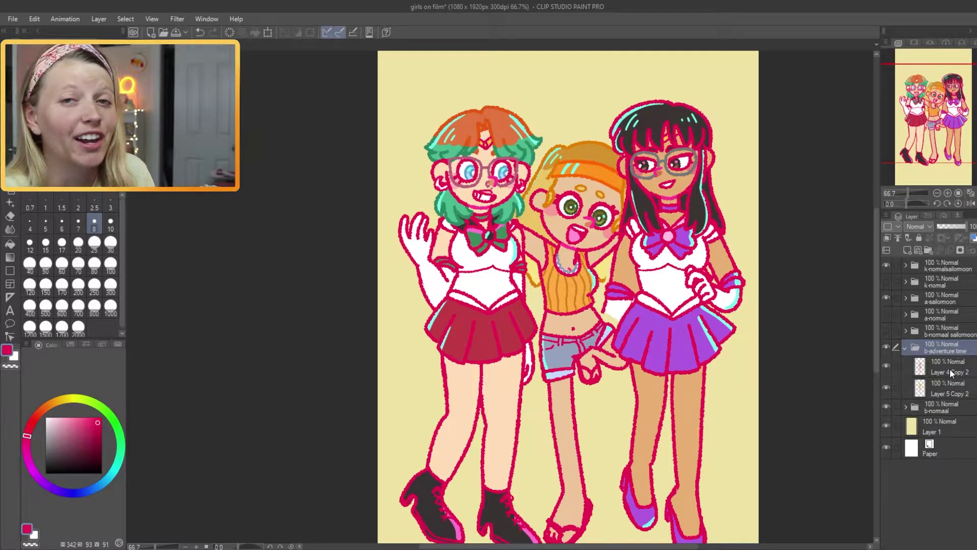
Hide the b-normaal group and Layer 5 Copy 2, fade Layer 4 Copy 2 to 45%, and add a drawing layer above it.
click(886, 428)
scroll(500, 297, up, 5)
drag(934, 122, 938, 97)
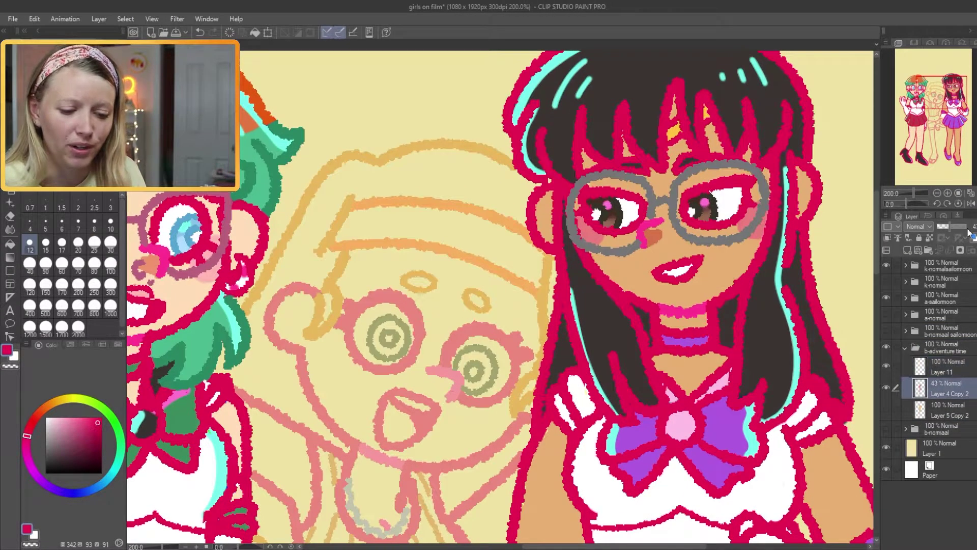
Draw a tall orange peak and a second small point rising from the middle girl's headband, redrawing the first attempt.
alt+click(203, 216)
mouse_move(392, 288)
mouse_down()
mouse_move(450, 285)
mouse_move(468, 160)
mouse_move(488, 288)
mouse_up()
key(ctrl+z)
key(ctrl+z)
mouse_move(430, 192)
mouse_down()
mouse_move(488, 290)
mouse_move(540, 287)
mouse_up()
Erase the old headband line beneath the orange peaks on Layer 4 Copy 2.
scroll(396, 255, down, 5)
key(e)
key(bracketleft)
key(bracketleft)
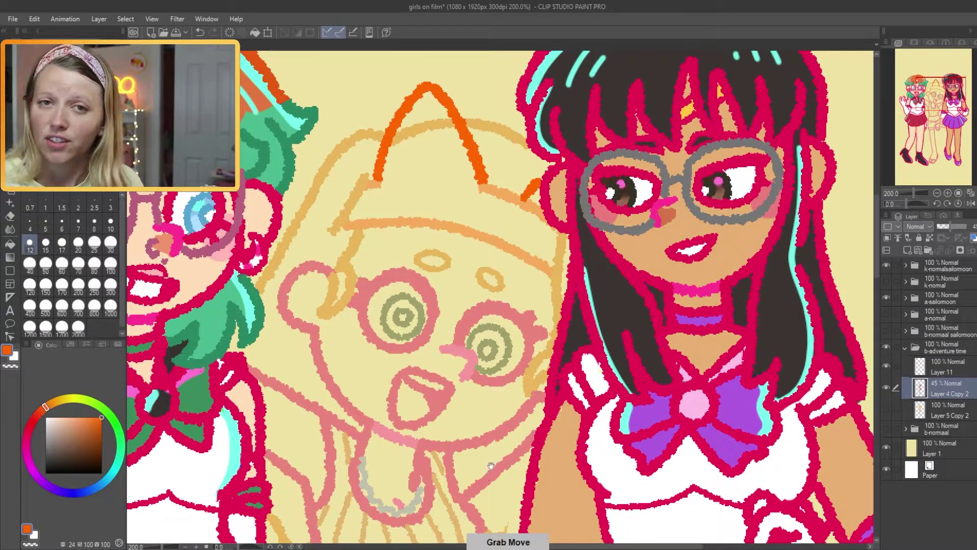
drag(396, 182, 419, 79)
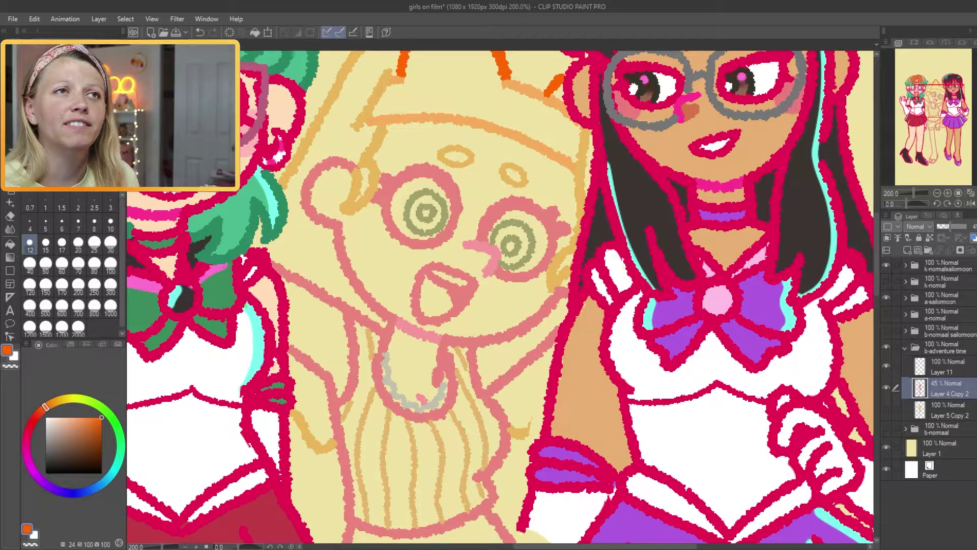
Draw a magenta sock line across the middle girl's leg and add laces to her shoes on Layer 11.
scroll(501, 295, down, 15)
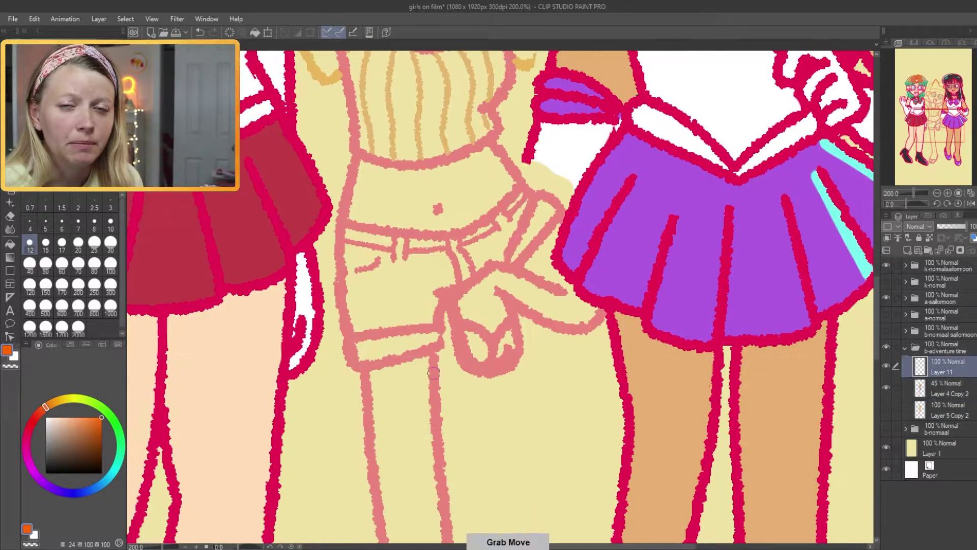
right_click(344, 224)
scroll(342, 224, down, 12)
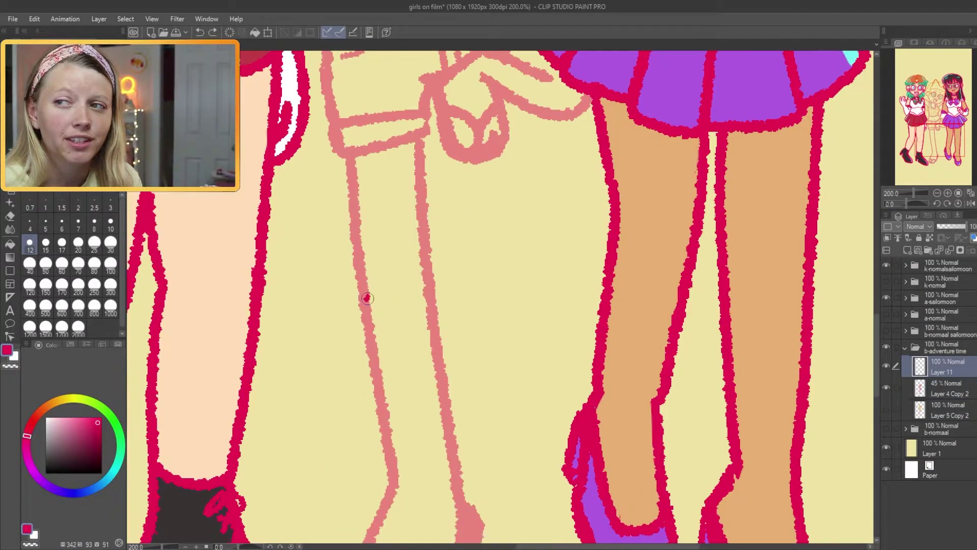
key(bracketleft)
key(bracketleft)
drag(387, 224, 453, 244)
drag(408, 265, 366, 306)
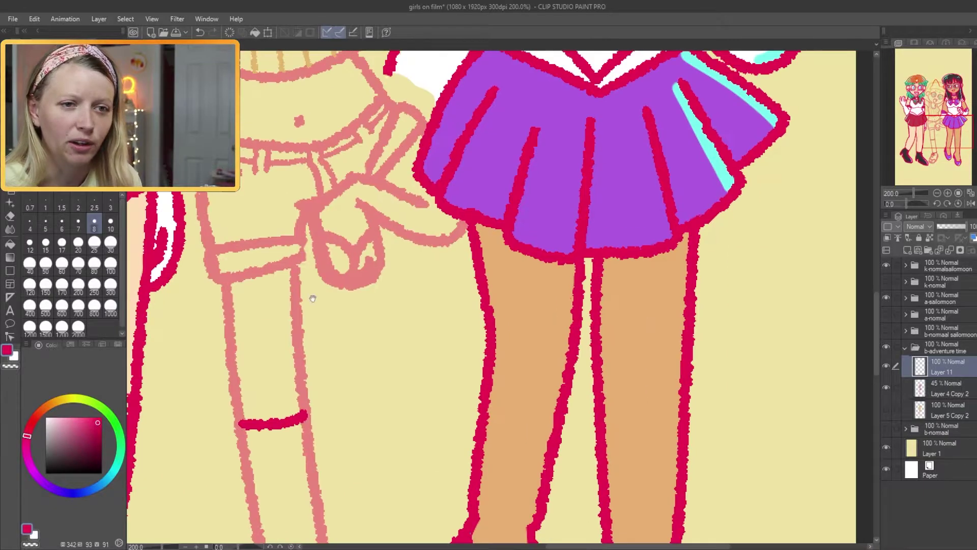
mouse_move(336, 209)
mouse_down()
mouse_move(370, 250)
mouse_move(523, 349)
mouse_move(508, 392)
mouse_up()
drag(363, 55, 288, 172)
Outline a backpack with segmented shoulder straps and a new shirt hem on the middle girl, using a size 12 brush.
key(bracketright)
key(bracketright)
drag(336, 128, 292, 231)
drag(428, 173, 448, 237)
scroll(336, 392, down, 1)
scroll(336, 392, down, 3)
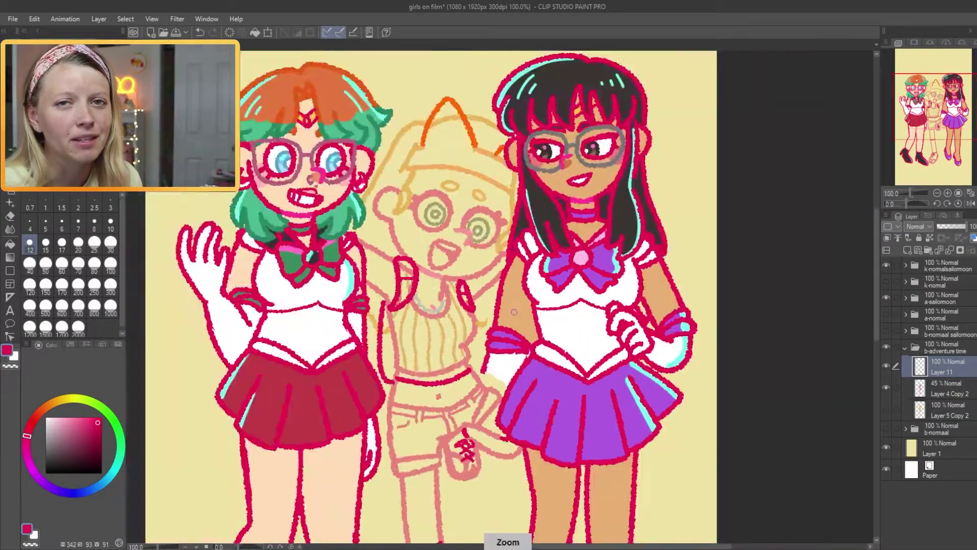
scroll(356, 356, up, 4)
drag(356, 356, 433, 408)
Erase the necklace, shirt stripes and shorts details from the middle girl on Layer 4 Copy 2.
scroll(494, 329, up, 2)
key(e)
key(bracketleft)
key(bracketleft)
mouse_move(493, 328)
mouse_down()
mouse_move(563, 261)
mouse_move(350, 314)
mouse_move(305, 135)
mouse_move(389, 160)
mouse_move(442, 219)
mouse_move(425, 148)
mouse_move(545, 280)
mouse_move(511, 125)
mouse_up()
scroll(512, 125, up, 3)
mouse_move(524, 163)
mouse_down()
mouse_move(509, 219)
mouse_move(365, 211)
mouse_move(320, 100)
mouse_up()
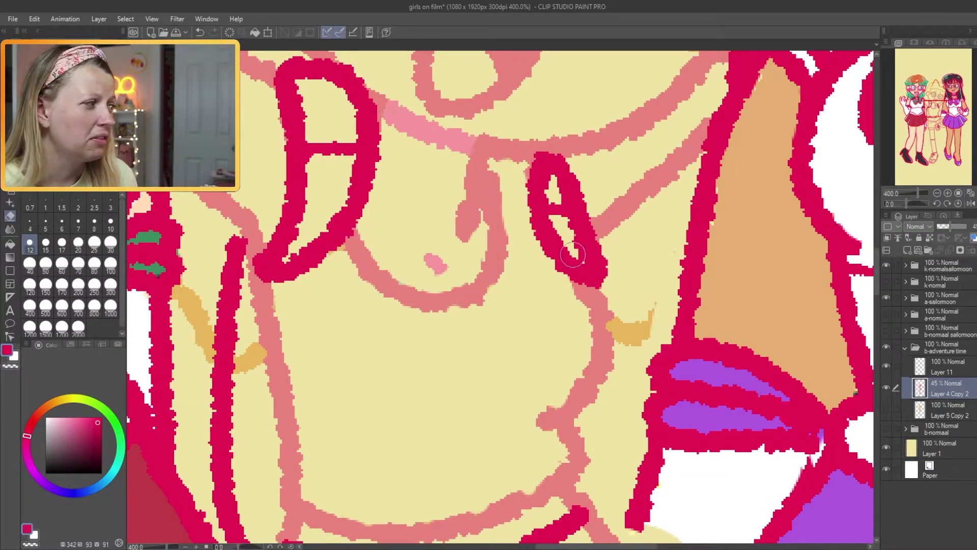
scroll(529, 230, down, 5)
mouse_move(331, 258)
mouse_down()
mouse_move(493, 332)
mouse_move(643, 124)
mouse_move(481, 274)
mouse_move(394, 214)
mouse_up()
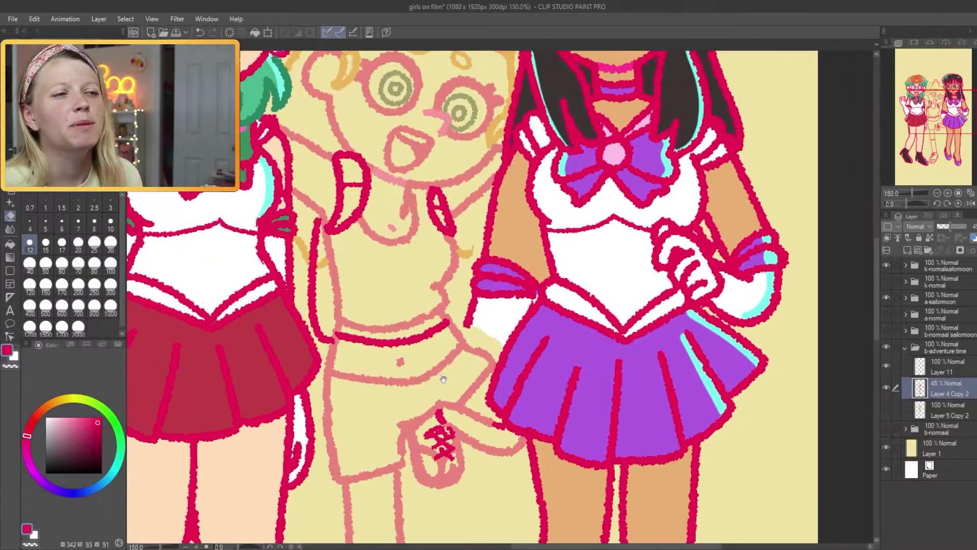
Restore Layer 4 Copy 2 to full opacity and draw stripes on the middle girl's sock and a toe cap on her shoe.
scroll(468, 255, up, 2)
click(941, 367)
mouse_move(473, 417)
mouse_down()
mouse_move(469, 198)
mouse_move(469, 429)
mouse_up()
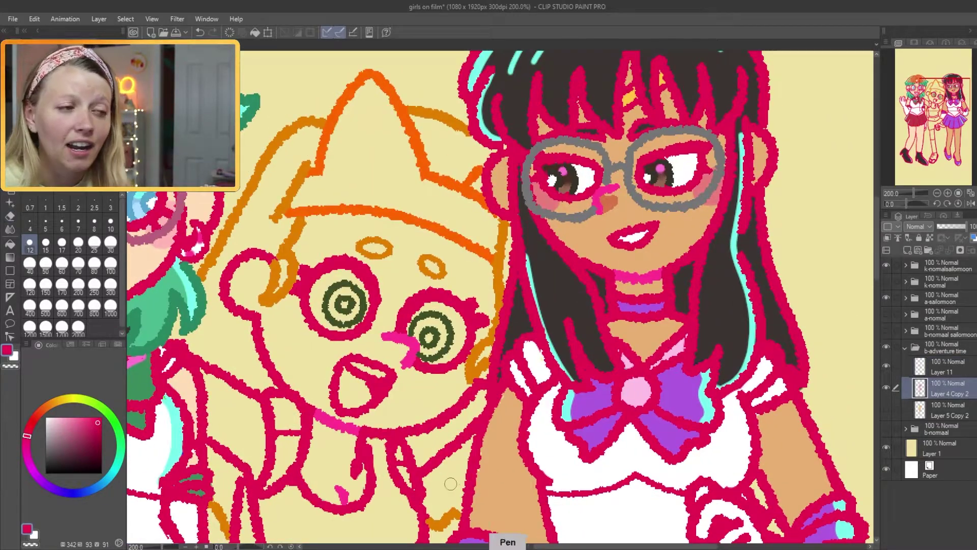
scroll(451, 484, down, 2)
scroll(485, 382, up, 1)
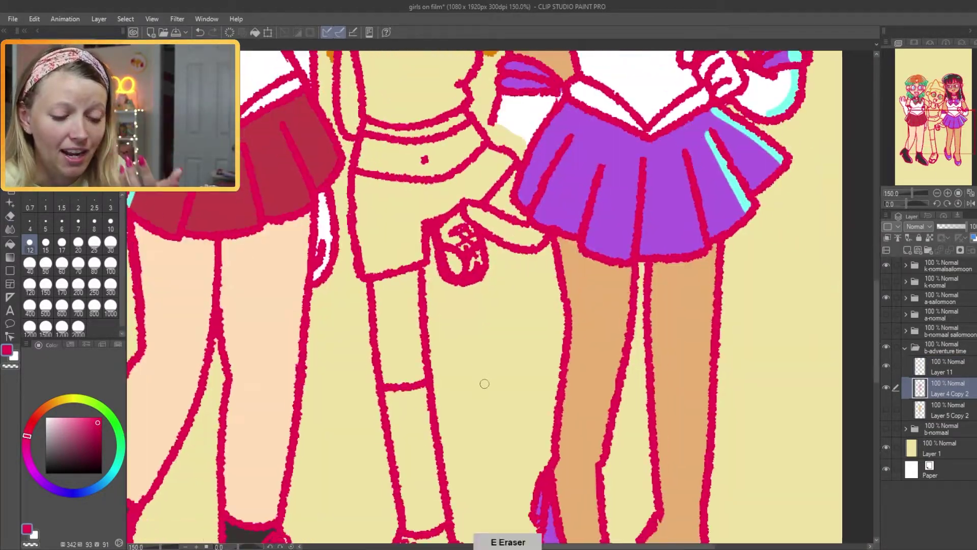
scroll(463, 233, down, 5)
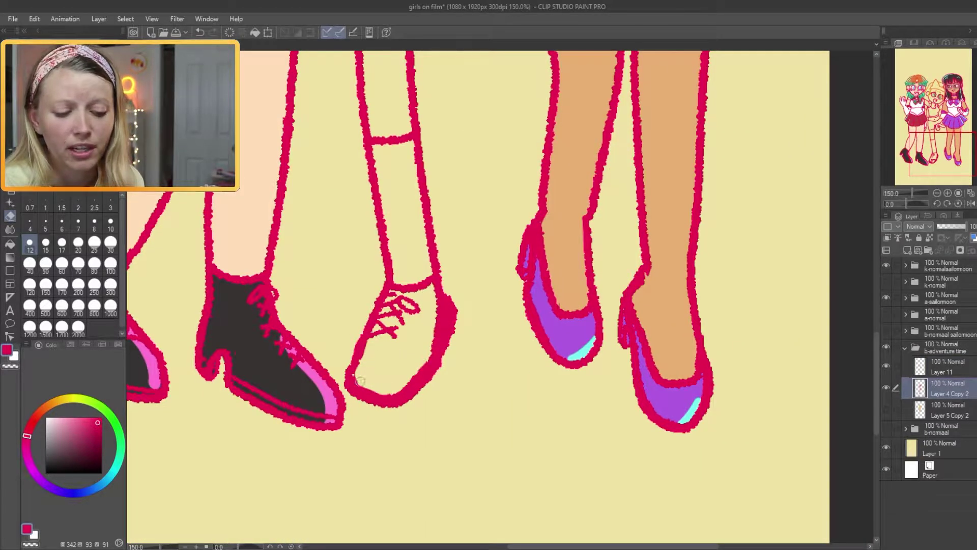
scroll(381, 398, up, 5)
scroll(381, 305, down, 2)
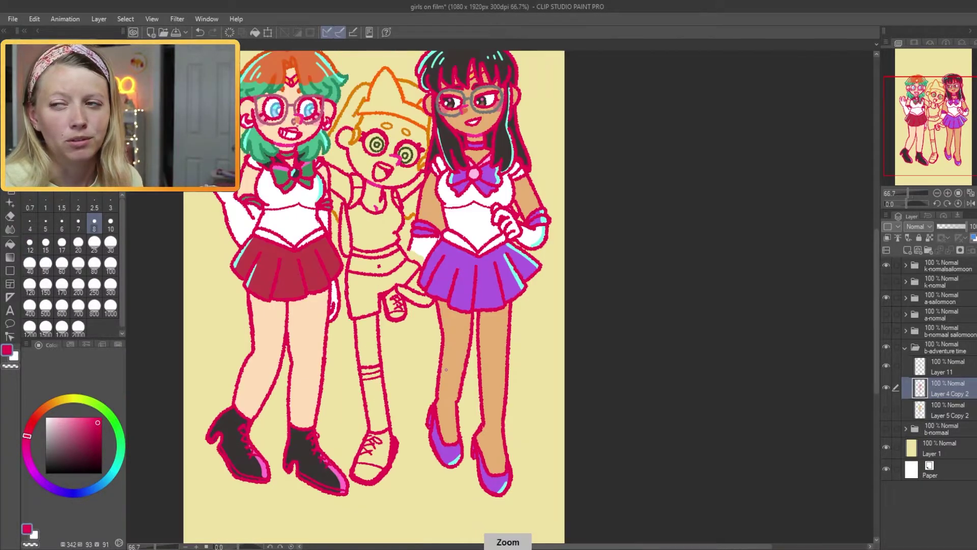
Color the middle girl's pointed hat orange to match its outline.
scroll(458, 254, up, 2)
alt+click(327, 135)
drag(327, 135, 318, 170)
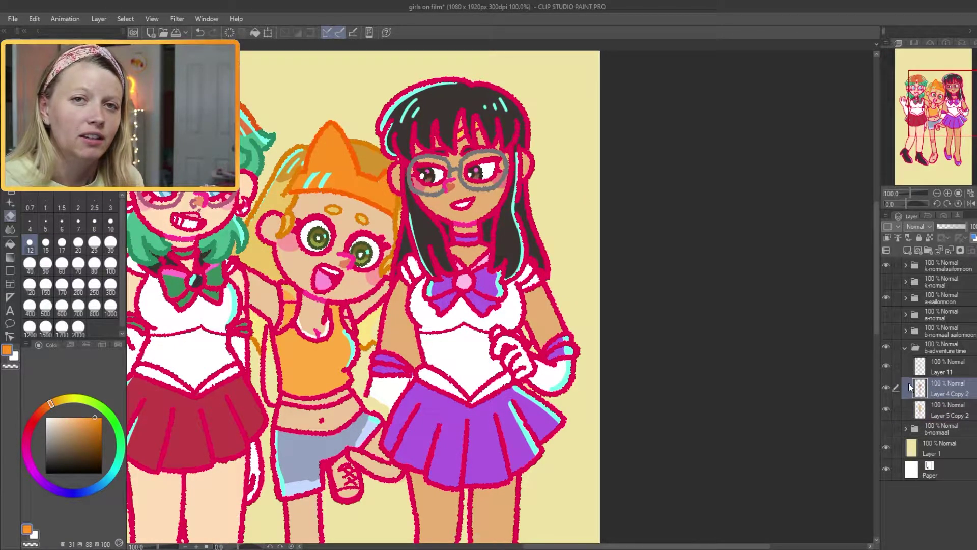
right_click(310, 180)
key(ctrl+z)
Paint the middle girl's backpack green and her shorts blue on Layer 5 Copy 2, using a size 15 brush.
mouse_move(254, 358)
mouse_down()
mouse_move(241, 310)
mouse_move(261, 269)
mouse_up()
alt+click(261, 270)
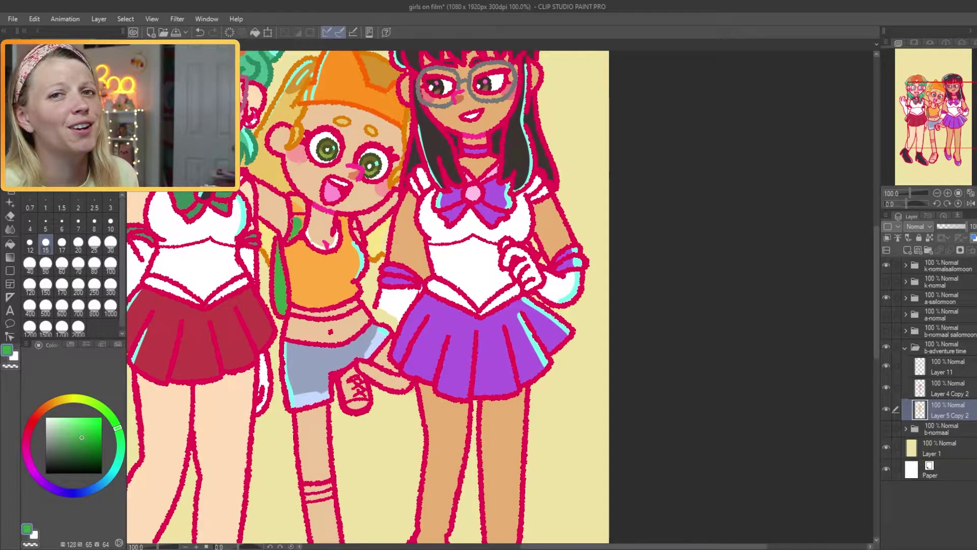
drag(294, 199, 299, 210)
alt+click(296, 366)
mouse_move(294, 365)
mouse_down()
mouse_move(300, 399)
mouse_move(299, 359)
mouse_up()
Color the middle girl's sock white, her shoes near-black and her top light blue.
scroll(294, 312, down, 5)
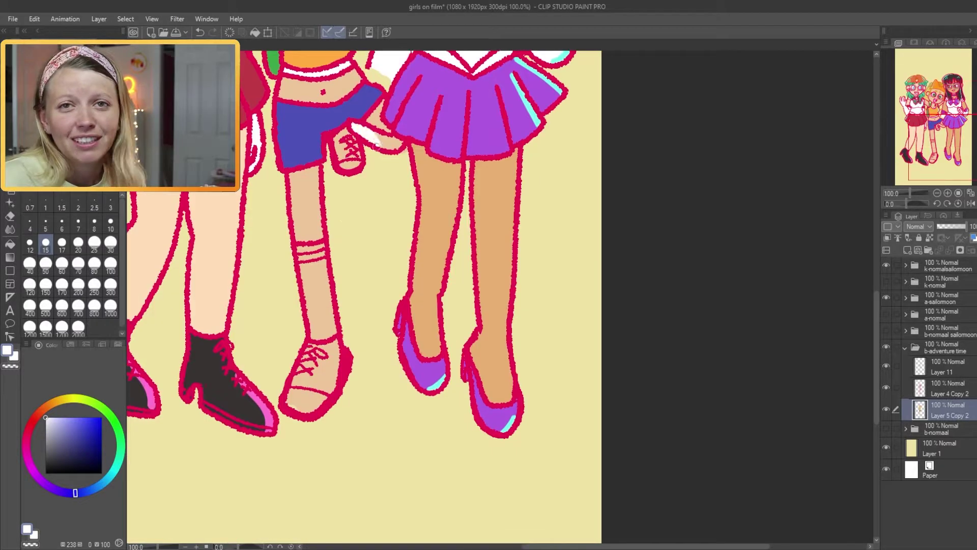
drag(317, 245, 318, 336)
scroll(310, 305, up, 2)
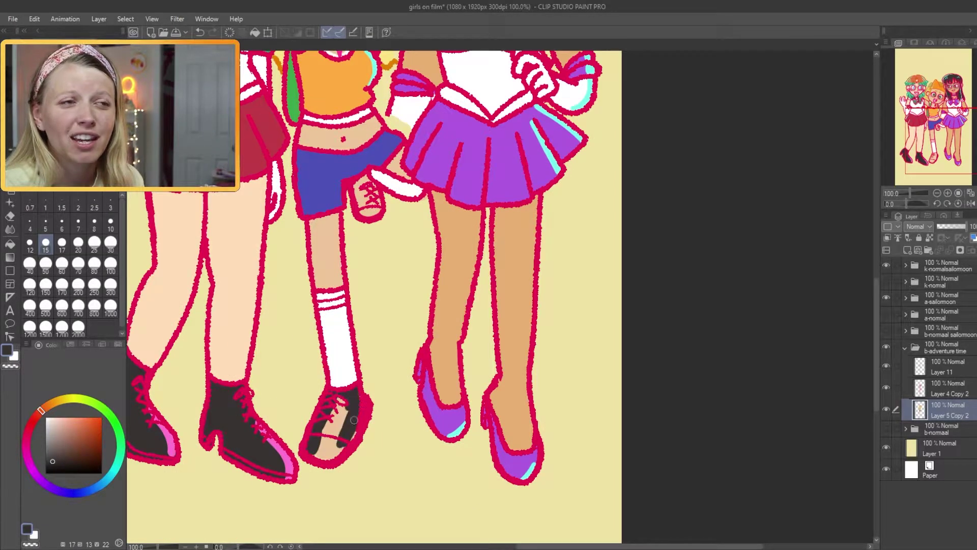
scroll(365, 398, up, 5)
mouse_move(313, 322)
mouse_down()
mouse_move(317, 342)
mouse_move(356, 356)
mouse_up()
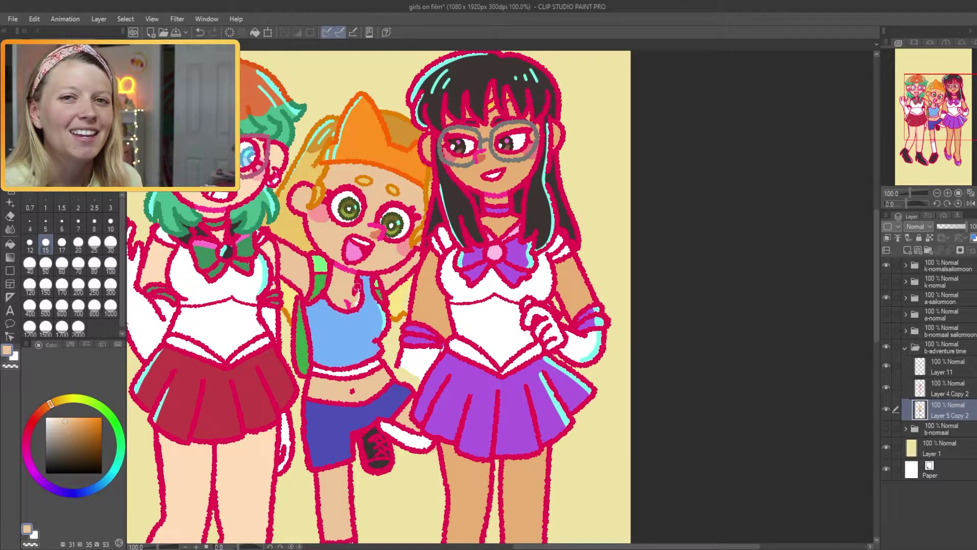
Duplicate the right girl's normal outfit folder and rename the copy as a-adventuretime.
key(ctrl+0)
click(947, 351)
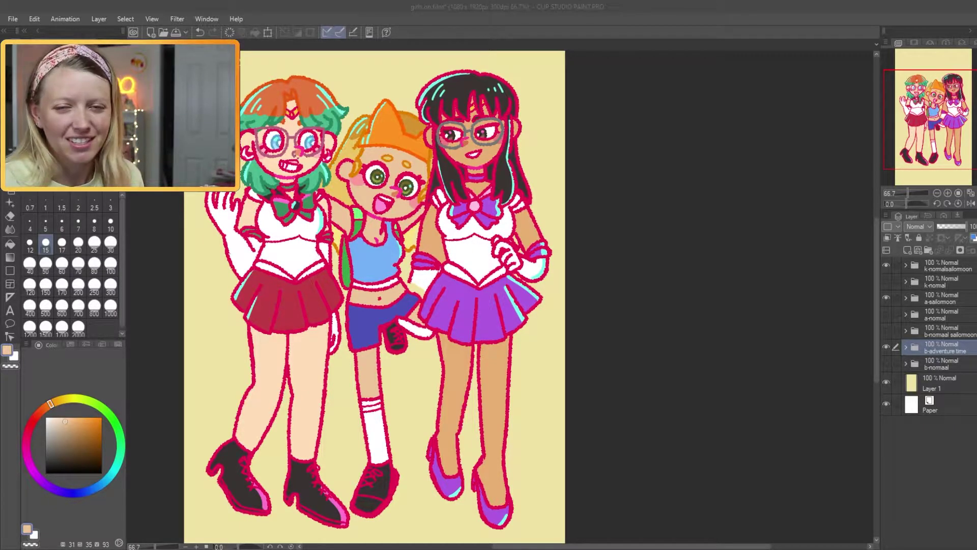
key(ctrl+alt+0)
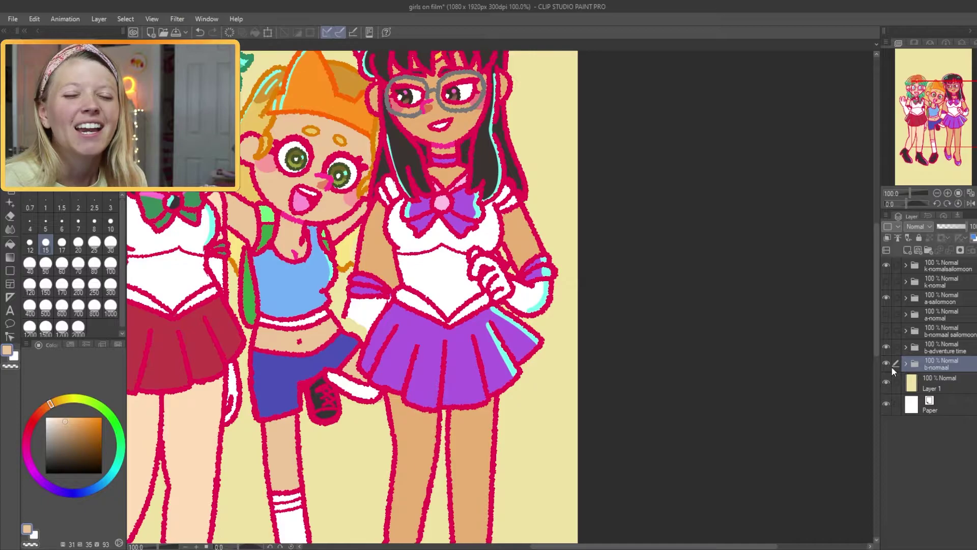
key(ctrl+v)
double_click(916, 308)
text(a-adventuretime)
key(Return)
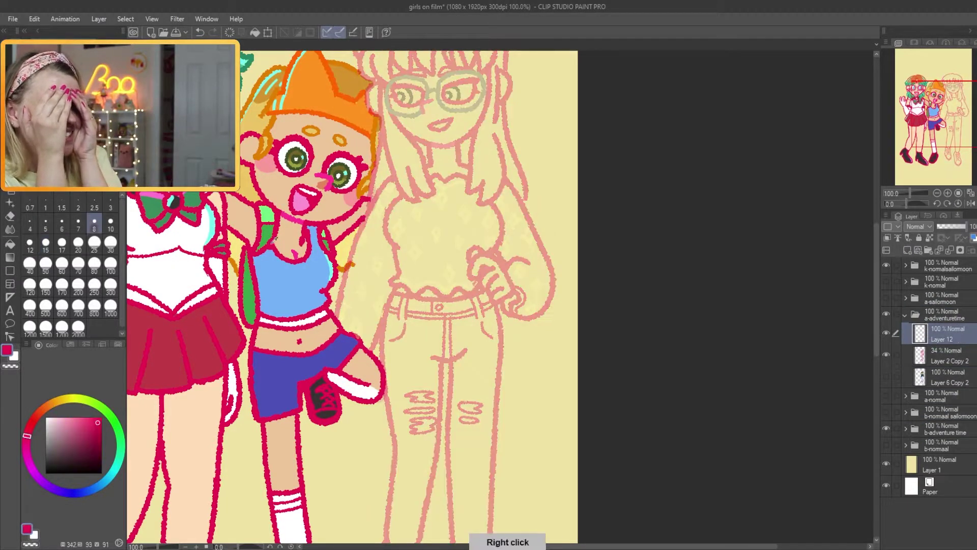
Outline a sweetheart neckline, split overskirt and scalloped skirt over the right girl's faded jeans on Layer 12, using a size 12 brush.
scroll(416, 160, up, 1)
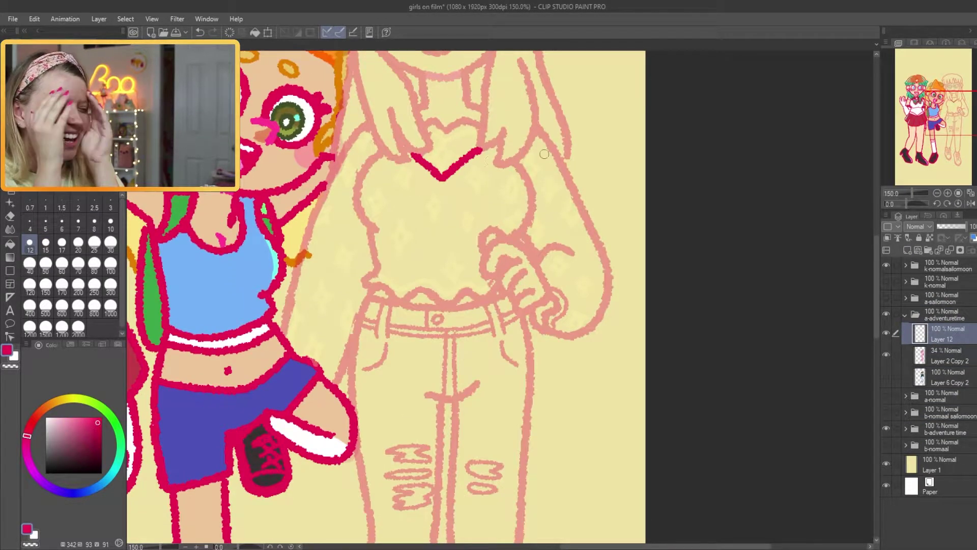
mouse_move(371, 231)
mouse_down()
mouse_move(481, 238)
mouse_move(437, 230)
mouse_move(555, 334)
mouse_up()
scroll(560, 475, down, 4)
drag(326, 290, 589, 264)
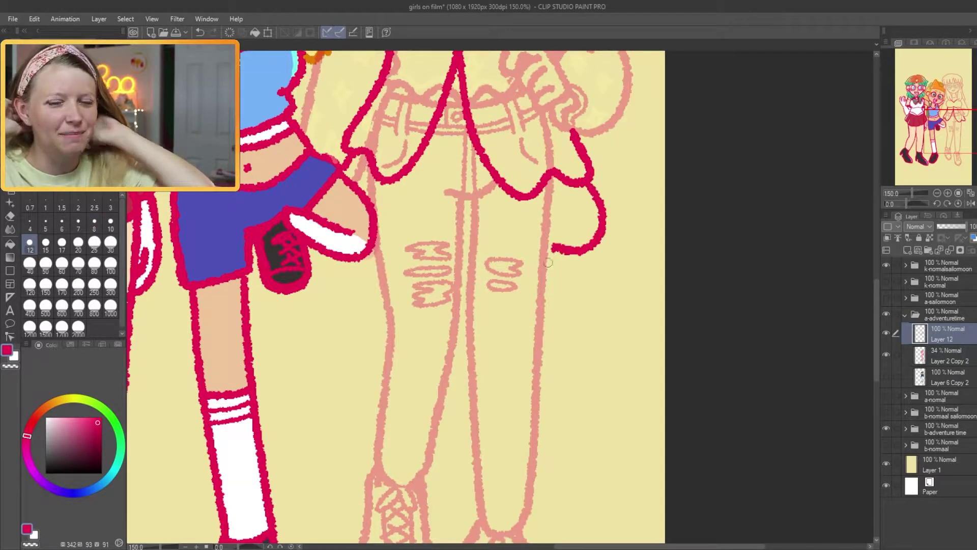
key(ctrl+minus)
key(ctrl+minus)
key(ctrl+minus)
key(ctrl+plus)
key(ctrl+plus)
key(ctrl+plus)
Erase the part of the middle girl's knee that overlaps the new skirt on Layer 5 Copy 2.
click(905, 429)
click(947, 448)
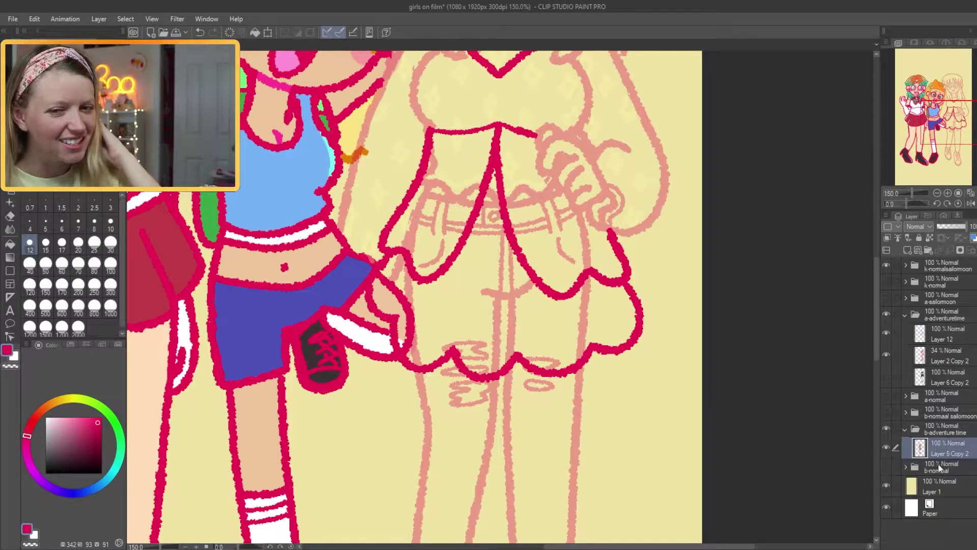
drag(509, 305, 489, 247)
click(905, 429)
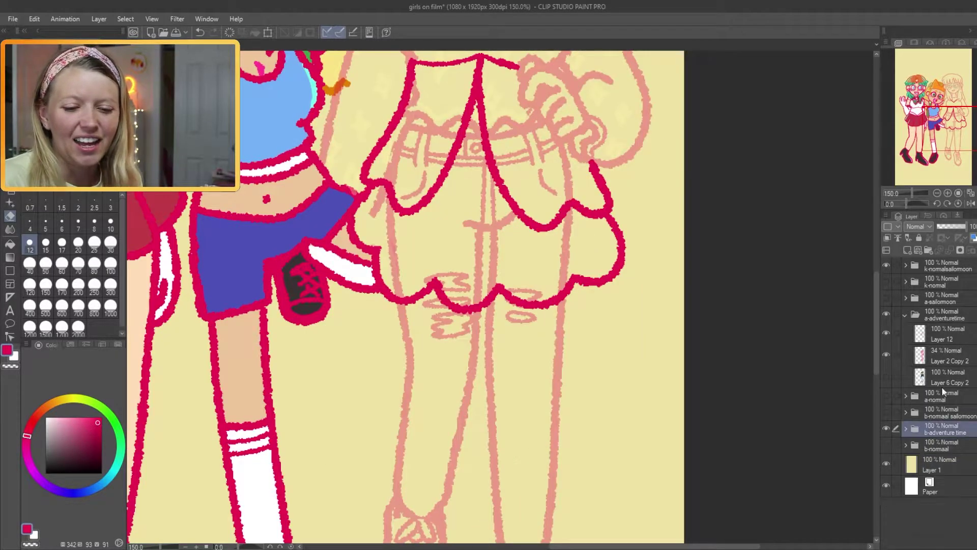
Draw the dress's off-shoulder edges and the outer line of the long sleeve on Layer 12.
click(947, 333)
drag(509, 153, 484, 325)
drag(340, 186, 394, 167)
mouse_move(527, 178)
mouse_down()
mouse_move(591, 187)
mouse_move(623, 309)
mouse_up()
drag(624, 310, 630, 357)
Erase the right girl's old shirt hem, jeans details and sneaker laces on Layer 2 Copy 2 with a size 25 eraser.
click(947, 355)
key(e)
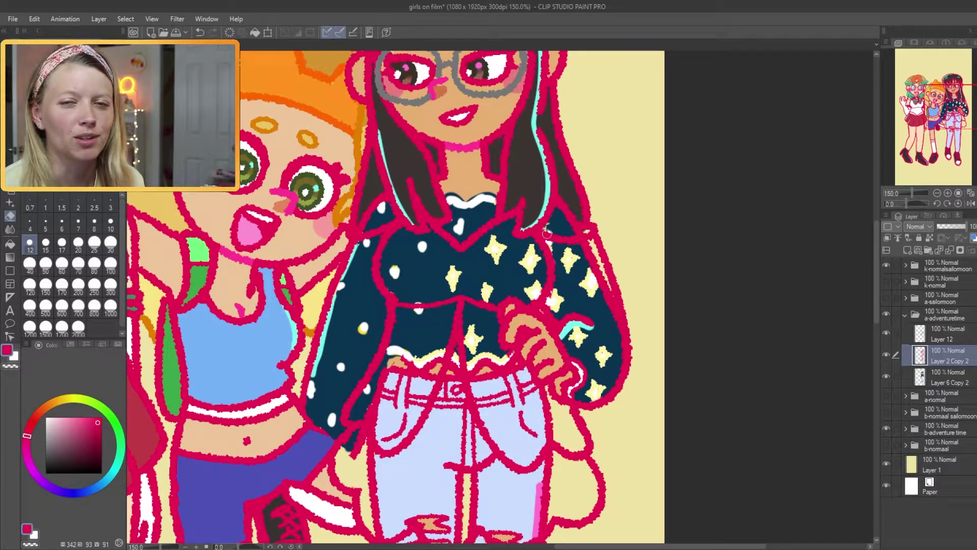
key(ctrl+z)
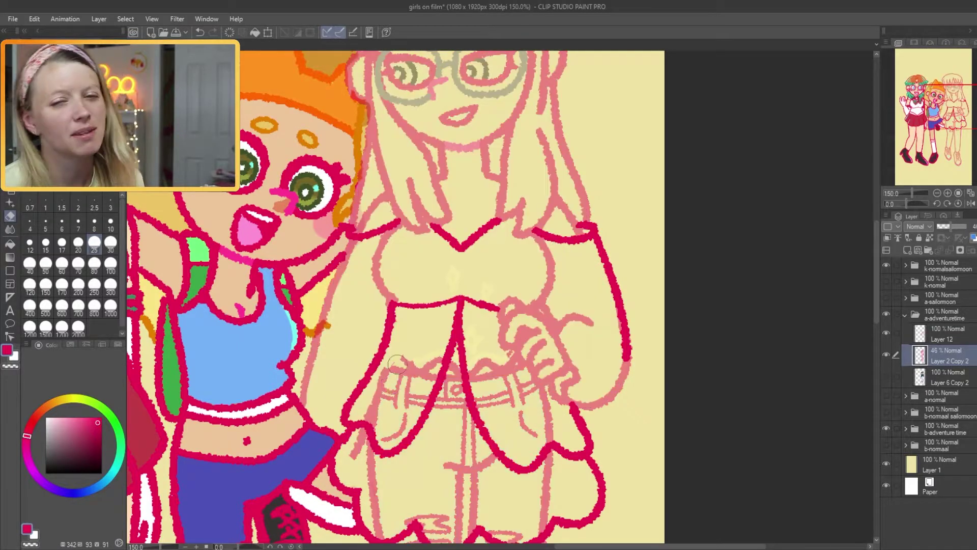
scroll(419, 164, down, 5)
mouse_move(418, 163)
mouse_down()
mouse_move(469, 169)
mouse_move(427, 174)
mouse_move(496, 168)
mouse_move(519, 222)
mouse_move(494, 346)
mouse_move(407, 335)
mouse_move(440, 380)
mouse_move(369, 282)
mouse_move(452, 299)
mouse_move(539, 209)
mouse_up()
scroll(511, 204, down, 1)
scroll(508, 425, up, 1)
drag(509, 425, 551, 243)
mouse_move(420, 224)
mouse_down()
mouse_move(446, 244)
mouse_move(429, 342)
mouse_up()
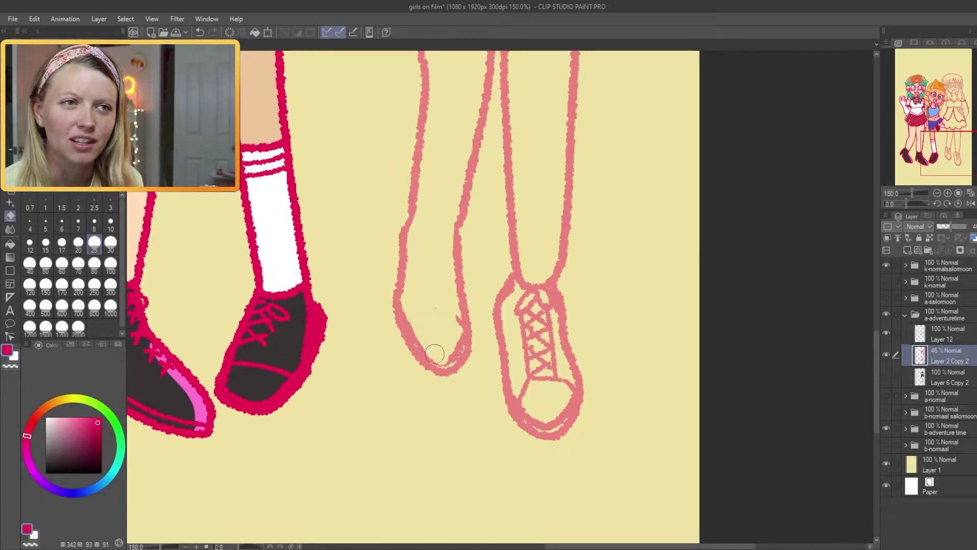
drag(520, 391, 545, 305)
Outline simple flat shoes on both of the right girl's feet on Layer 12, using a size 12 brush.
click(941, 333)
key(p)
mouse_move(563, 238)
mouse_down()
mouse_move(573, 401)
mouse_move(507, 389)
mouse_up()
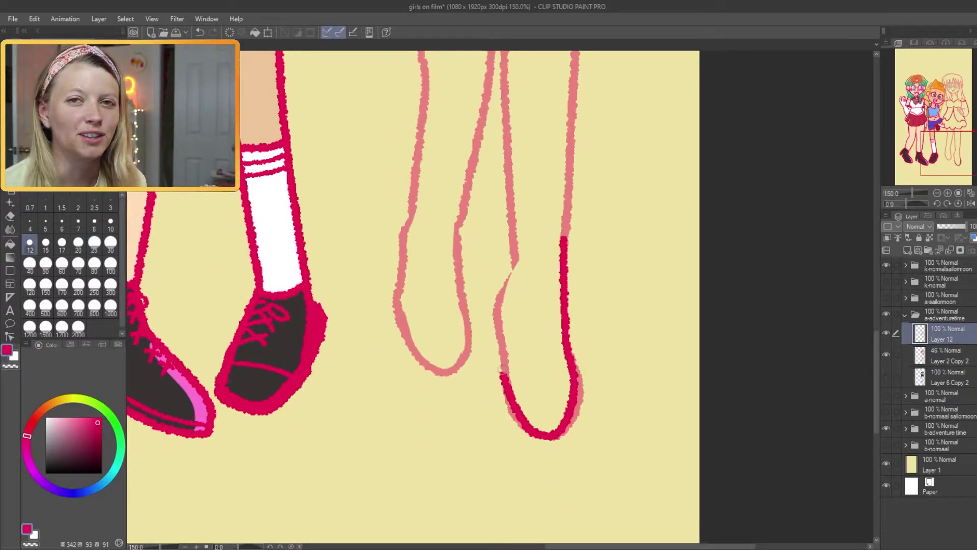
drag(575, 379, 515, 259)
drag(463, 313, 405, 295)
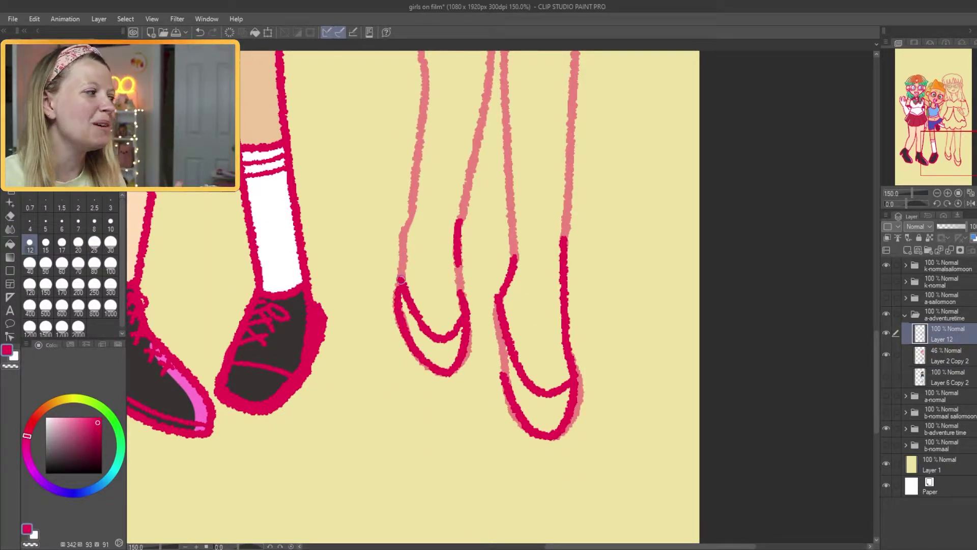
Draw three small stars near the outer edge of the right girl's scalloped skirt with magenta lines.
scroll(401, 280, up, 10)
key(bracketleft)
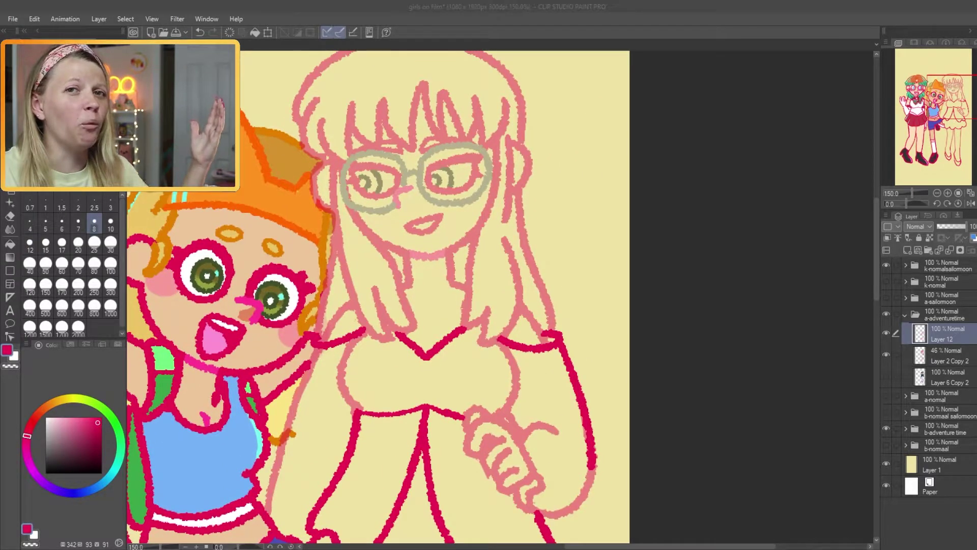
scroll(315, 332, up, 1)
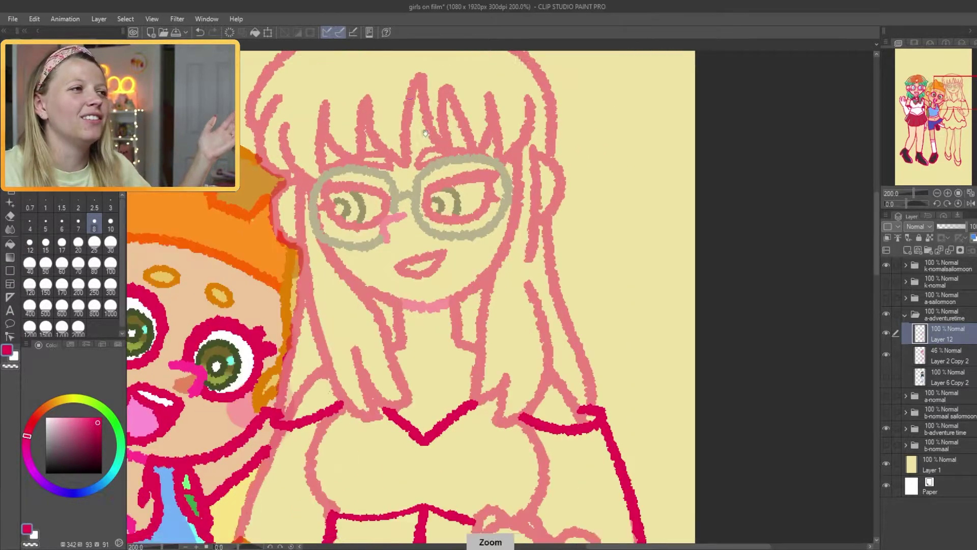
scroll(456, 135, down, 10)
key(ctrl+z)
scroll(515, 276, down, 3)
drag(524, 259, 567, 298)
drag(479, 305, 509, 336)
drag(453, 267, 483, 295)
scroll(569, 349, down, 3)
scroll(402, 295, up, 3)
scroll(402, 295, down, 2)
scroll(402, 295, down, 3)
Paint the right girl's legs and feet lavender on Layer 6 Copy 2, using a size 25 brush.
click(937, 380)
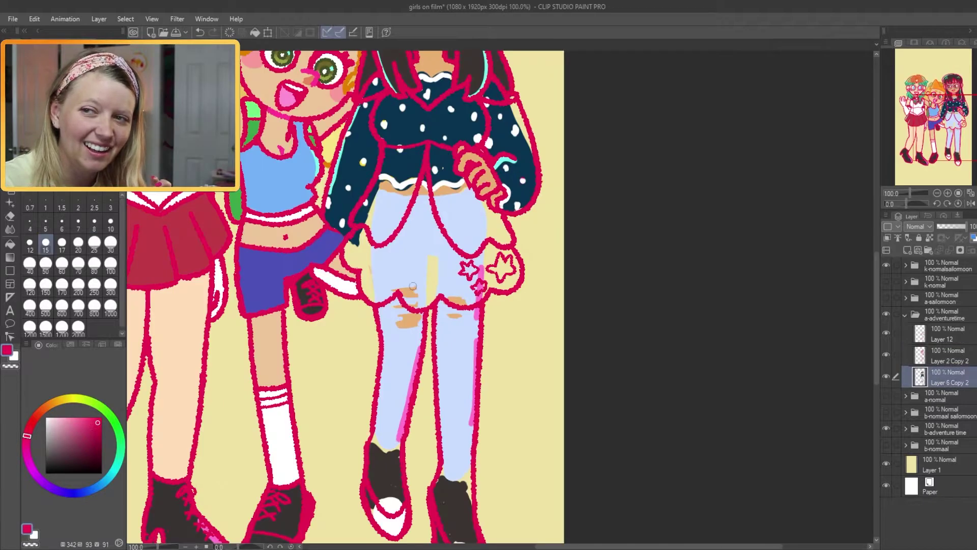
click(40, 484)
click(94, 243)
click(66, 417)
scroll(357, 306, up, 2)
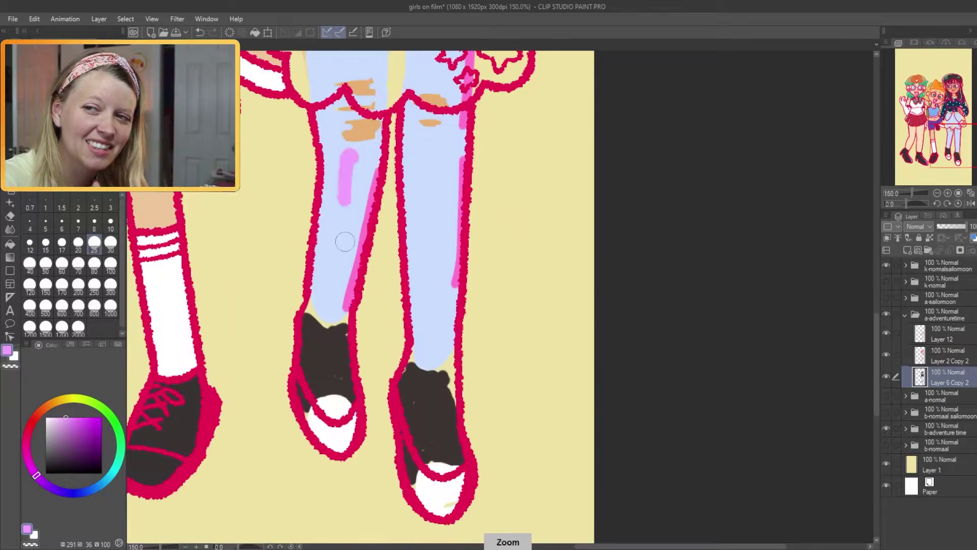
drag(351, 117, 356, 357)
drag(325, 265, 321, 364)
drag(407, 387, 448, 473)
mouse_move(453, 458)
mouse_down()
mouse_move(457, 100)
mouse_move(437, 229)
mouse_move(432, 407)
mouse_up()
Paint the right girl's neck, shoulders and hand lavender.
scroll(418, 279, up, 5)
scroll(458, 188, up, 2)
drag(368, 252, 370, 192)
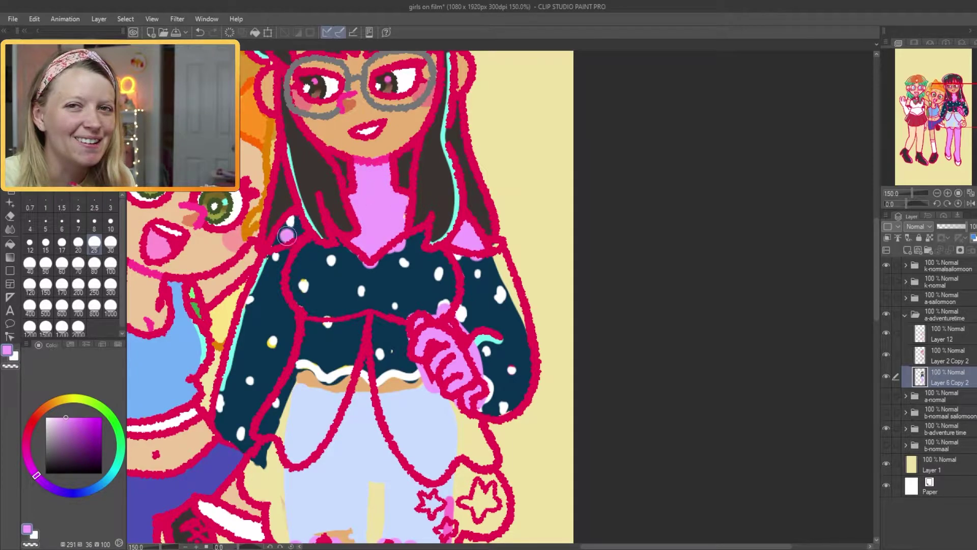
Fill the right girl's scalloped underskirt with dark purple.
scroll(288, 232, down, 5)
click(47, 485)
click(85, 428)
drag(285, 264, 300, 325)
mouse_move(321, 260)
mouse_down()
mouse_move(265, 229)
mouse_move(258, 249)
mouse_move(433, 306)
mouse_move(458, 214)
mouse_move(341, 305)
mouse_up()
Color the three skirt stars pale yellow with a size 15 brush.
drag(65, 403, 69, 398)
click(74, 417)
click(45, 242)
mouse_move(433, 303)
mouse_down()
mouse_move(448, 304)
mouse_move(437, 395)
mouse_up()
Paint the dress bodice, sleeves and overskirt bright purple with a size 30 brush.
click(44, 482)
click(110, 242)
mouse_move(315, 292)
mouse_down()
mouse_move(298, 352)
mouse_move(239, 285)
mouse_move(323, 273)
mouse_up()
scroll(323, 273, up, 1)
mouse_move(325, 224)
mouse_down()
mouse_move(307, 166)
mouse_move(321, 128)
mouse_up()
scroll(321, 127, down, 2)
mouse_move(305, 183)
mouse_down()
mouse_move(356, 214)
mouse_move(285, 305)
mouse_move(328, 355)
mouse_move(356, 229)
mouse_up()
scroll(534, 345, down, 1)
scroll(534, 345, up, 2)
mouse_move(326, 285)
mouse_down()
mouse_move(350, 279)
mouse_move(323, 257)
mouse_move(436, 302)
mouse_move(407, 168)
mouse_up()
Clean up leftover marks around the purple dress with the eraser.
key(alt+bracketright)
key(e)
drag(376, 203, 325, 163)
mouse_move(350, 365)
mouse_down()
mouse_move(452, 482)
mouse_move(432, 421)
mouse_up()
scroll(432, 421, down, 2)
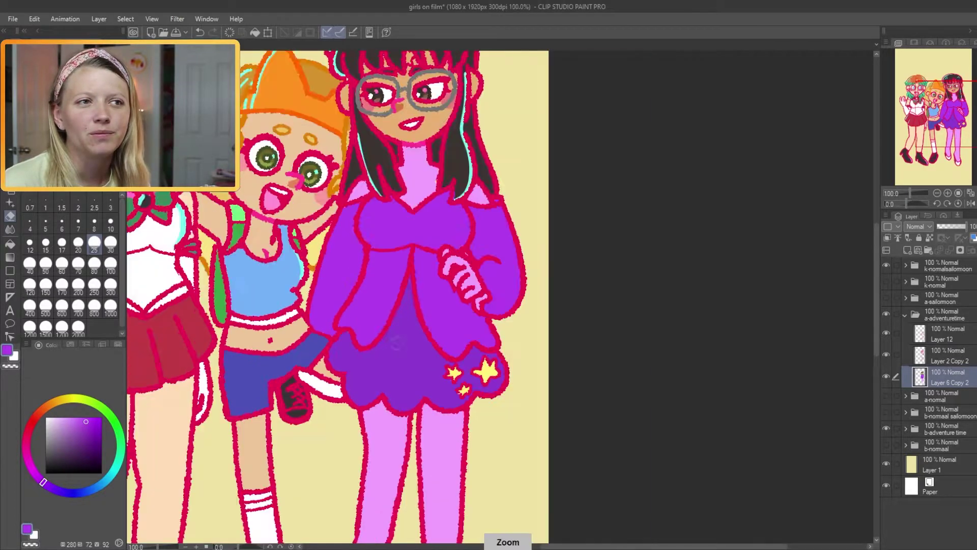
Paint the right girl's face and ears lavender and give her forehead a pale yellow star.
scroll(422, 254, up, 2)
right_click(464, 317)
click(933, 380)
key(b)
drag(371, 214, 417, 249)
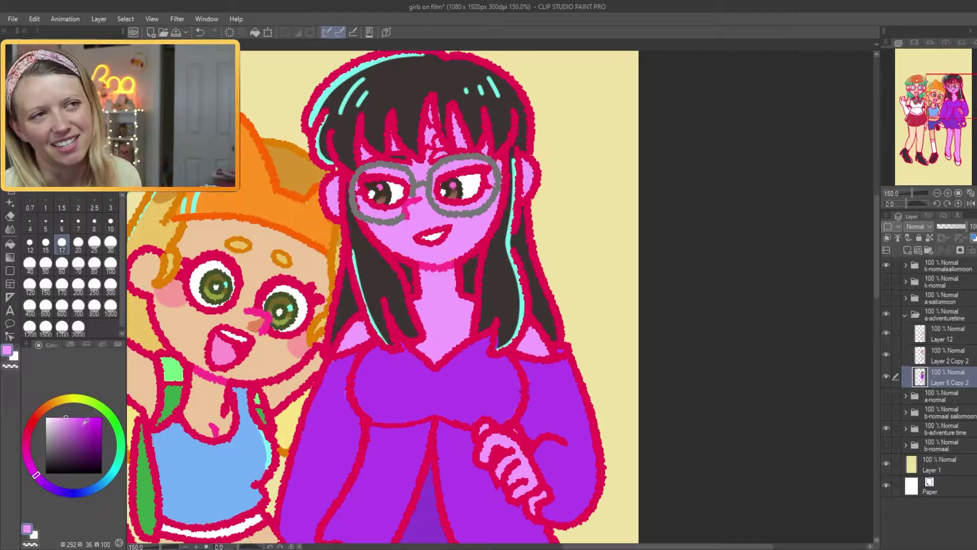
key(ctrl+z)
scroll(409, 351, down, 2)
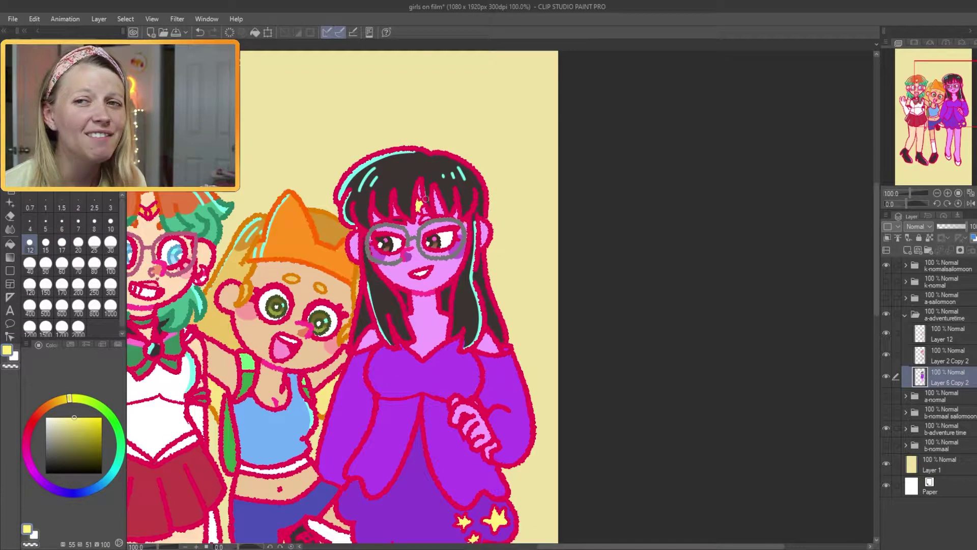
Repaint the right girl's black hair deep purple, covering the old highlights, with a size 17 brush.
right_click(388, 179)
scroll(517, 421, up, 2)
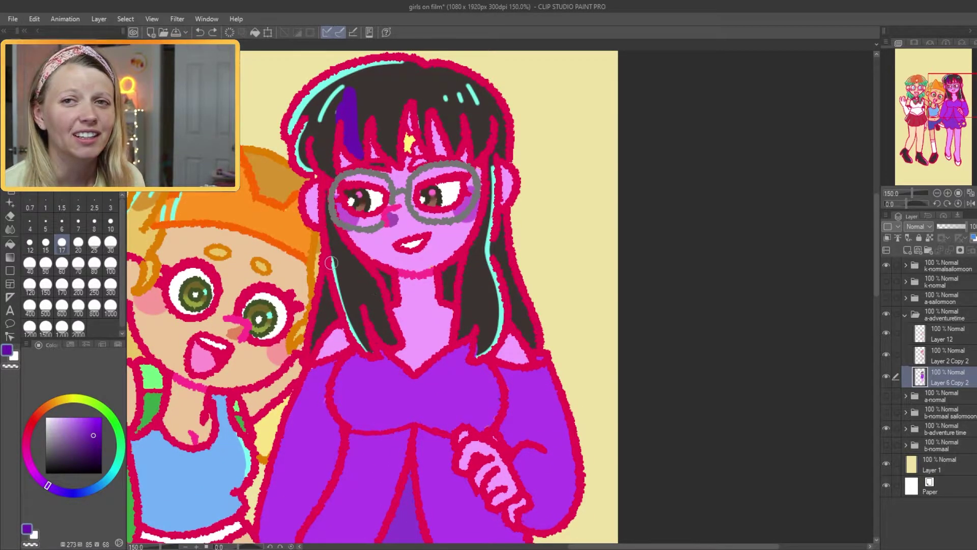
scroll(330, 262, up, 1)
drag(291, 300, 320, 256)
drag(497, 222, 486, 282)
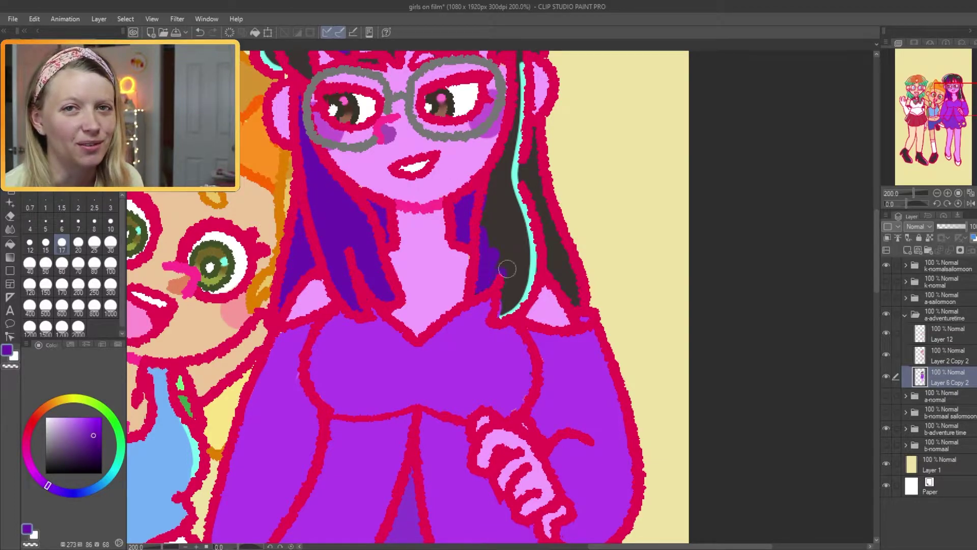
drag(497, 238, 497, 486)
mouse_move(277, 305)
mouse_down()
mouse_move(286, 214)
mouse_move(376, 187)
mouse_move(427, 189)
mouse_up()
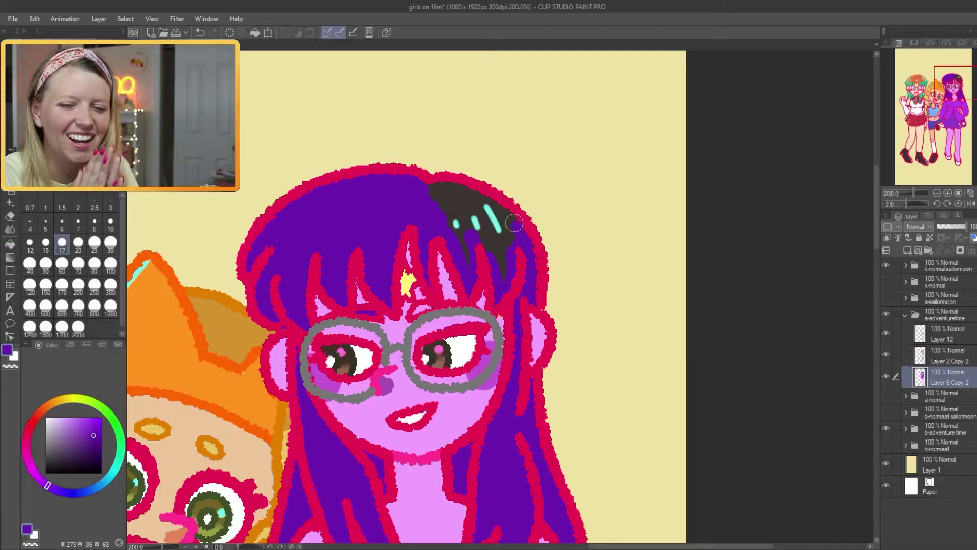
Add light cyan highlight strokes to the right girl's purple hair with a size 8 brush.
scroll(493, 211, down, 1)
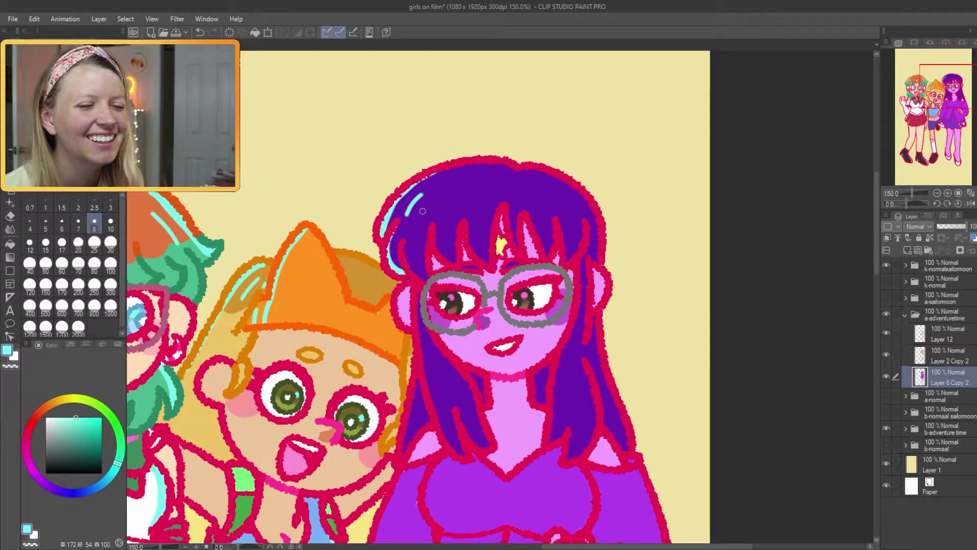
drag(394, 173, 419, 251)
drag(560, 183, 557, 270)
Color the right girl's flat shoes bright purple and save the drawing.
drag(489, 458, 465, 81)
drag(465, 203, 415, 51)
drag(290, 296, 309, 339)
scroll(392, 338, down, 5)
scroll(392, 338, up, 1)
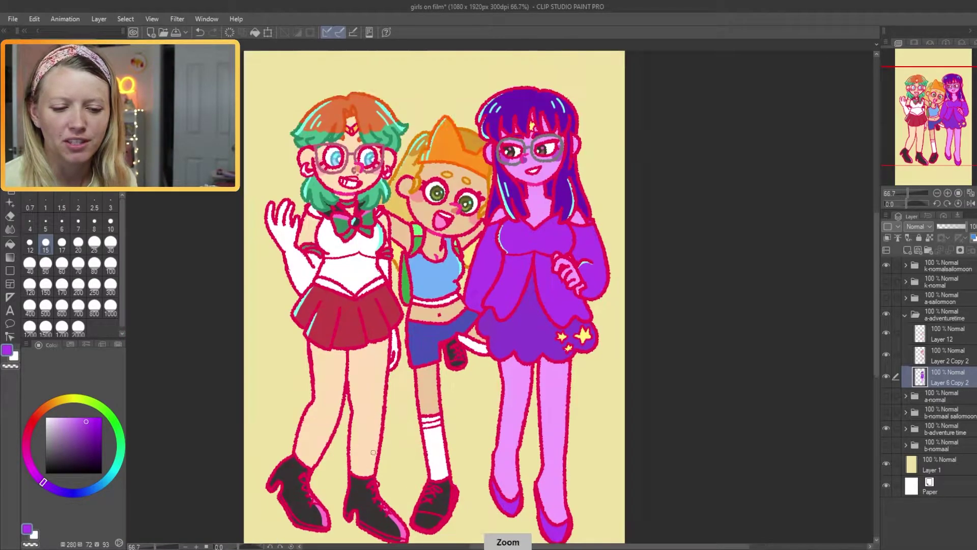
key(ctrl+s)
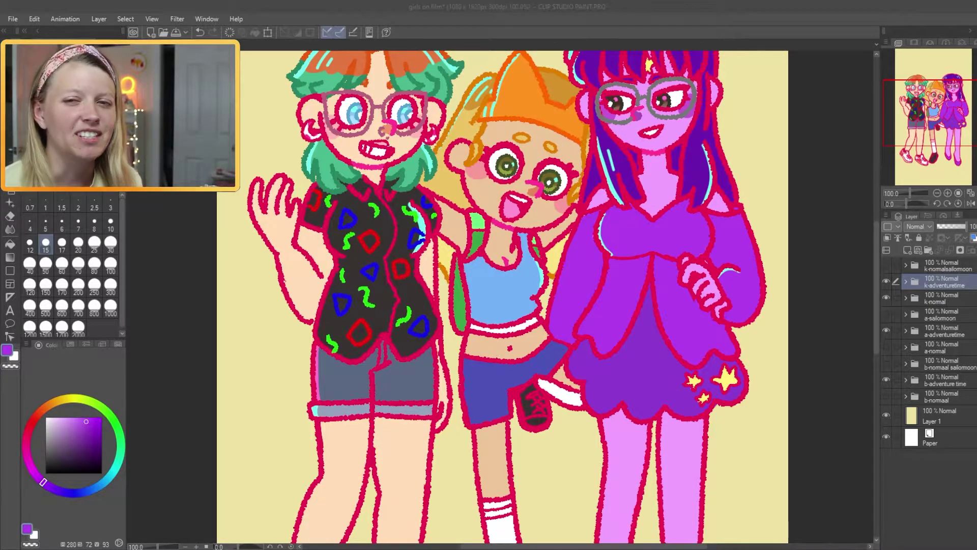
Fade the left girl's original line art in the k-adventuretime folder to 41% opacity and select the empty layer above it.
click(905, 281)
click(949, 312)
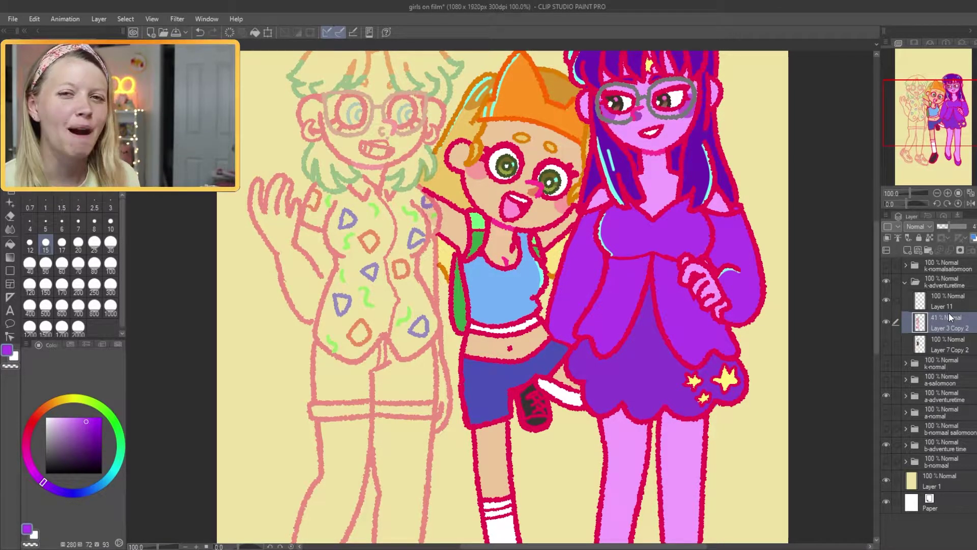
key(p)
scroll(406, 225, up, 2)
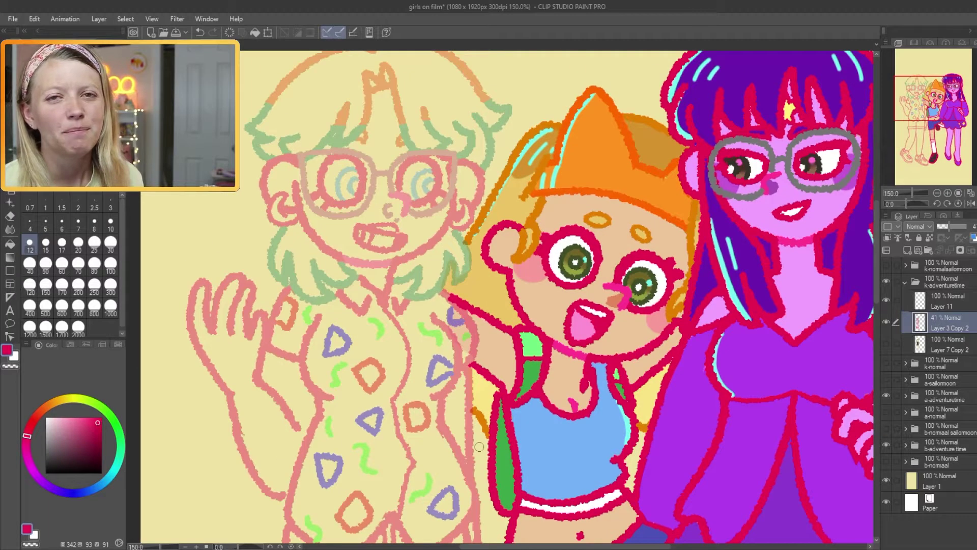
key(alt+bracketright)
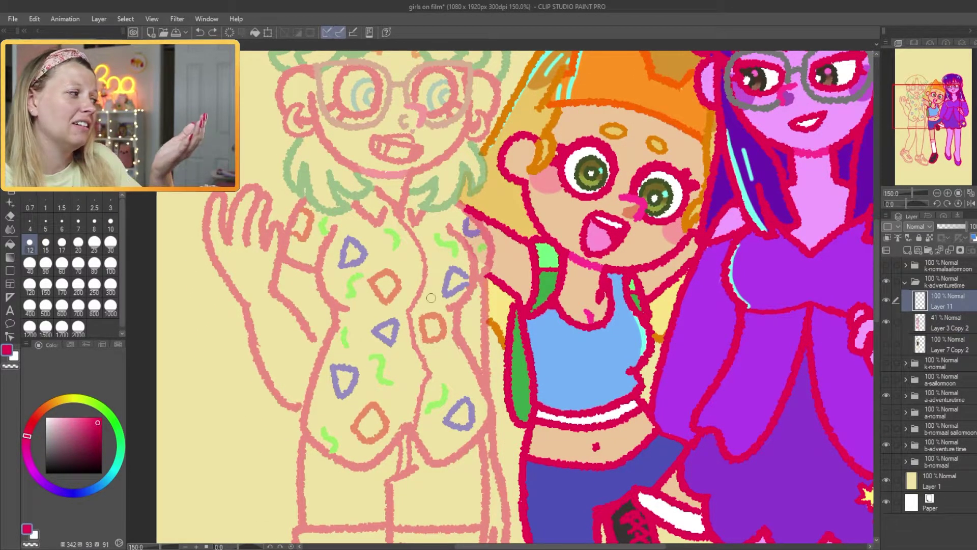
Draw a dress neckline with a round brooch at its center over the left girl's faded shirt with a size 12 brush.
mouse_move(351, 198)
mouse_down()
mouse_move(417, 226)
mouse_move(428, 268)
mouse_up()
drag(458, 201, 447, 229)
drag(416, 264, 418, 295)
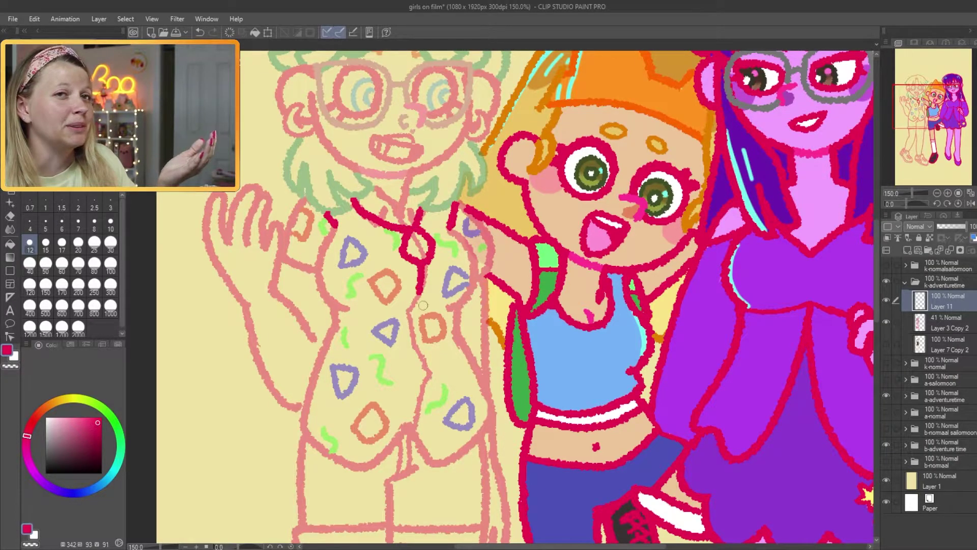
scroll(422, 295, down, 2)
scroll(444, 306, up, 2)
scroll(443, 305, down, 3)
scroll(410, 308, down, 2)
mouse_move(438, 224)
mouse_down()
mouse_move(291, 414)
mouse_move(399, 402)
mouse_move(478, 417)
mouse_up()
drag(443, 244, 487, 439)
scroll(487, 439, up, 2)
key(ctrl+z)
key(ctrl+z)
Outline the left girl's waistline and flared knee-length skirt, finishing it with a ruffled hem.
drag(274, 193, 285, 293)
drag(422, 198, 430, 231)
scroll(487, 439, down, 2)
drag(489, 357, 494, 245)
drag(347, 181, 317, 254)
mouse_move(318, 257)
mouse_down()
mouse_move(481, 298)
mouse_move(420, 288)
mouse_up()
key(ctrl+z)
drag(315, 255, 377, 299)
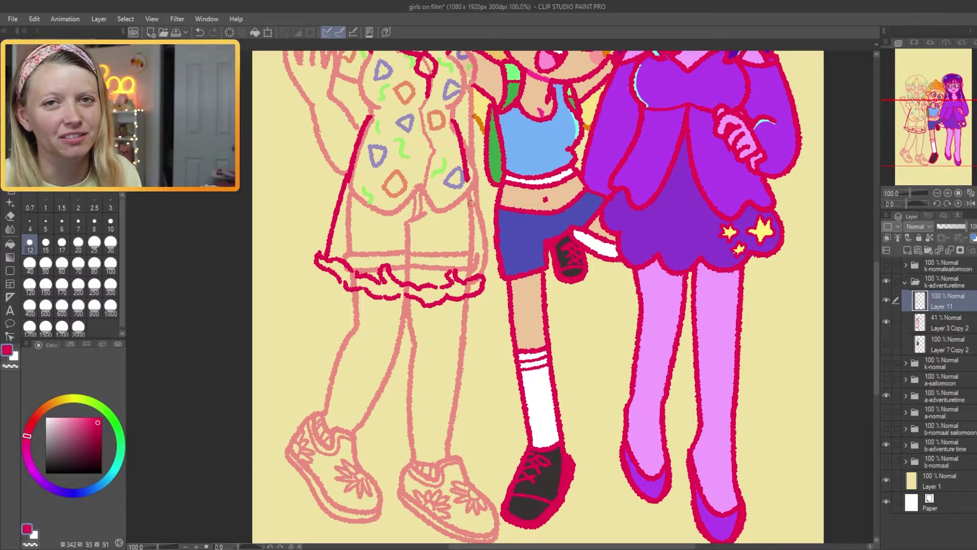
Outline low flat shoes over the left girl's faded sneakers.
scroll(467, 179, down, 3)
scroll(468, 318, up, 3)
drag(394, 346, 330, 336)
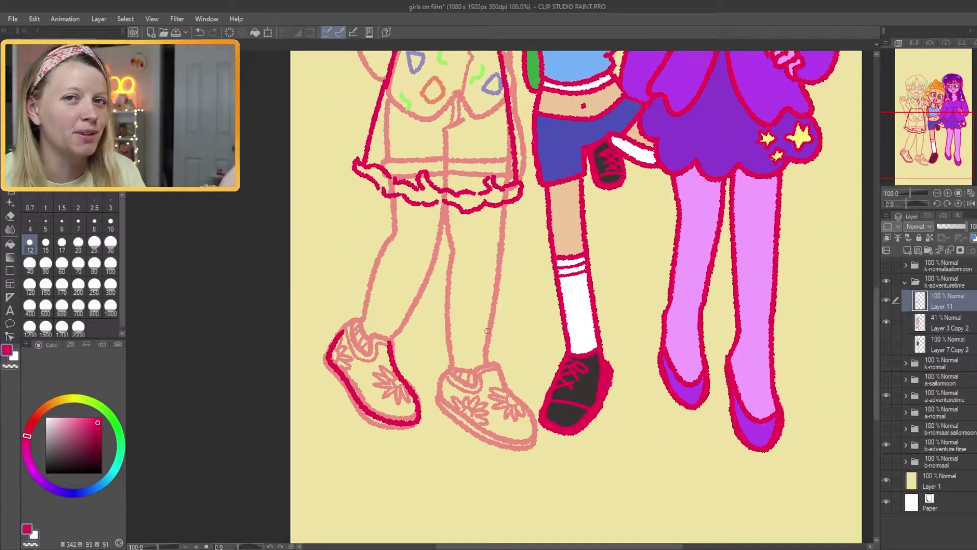
drag(394, 399, 399, 491)
Sample the dark green hair color and draw a spiky, flame-like hair outline above the left girl's head.
drag(540, 153, 550, 438)
right_click(552, 241)
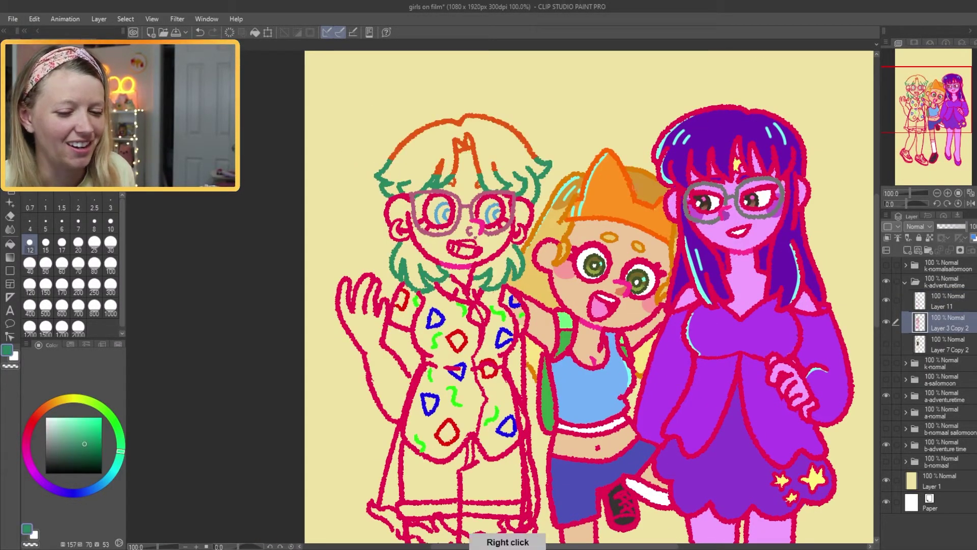
scroll(555, 245, up, 2)
drag(415, 168, 443, 142)
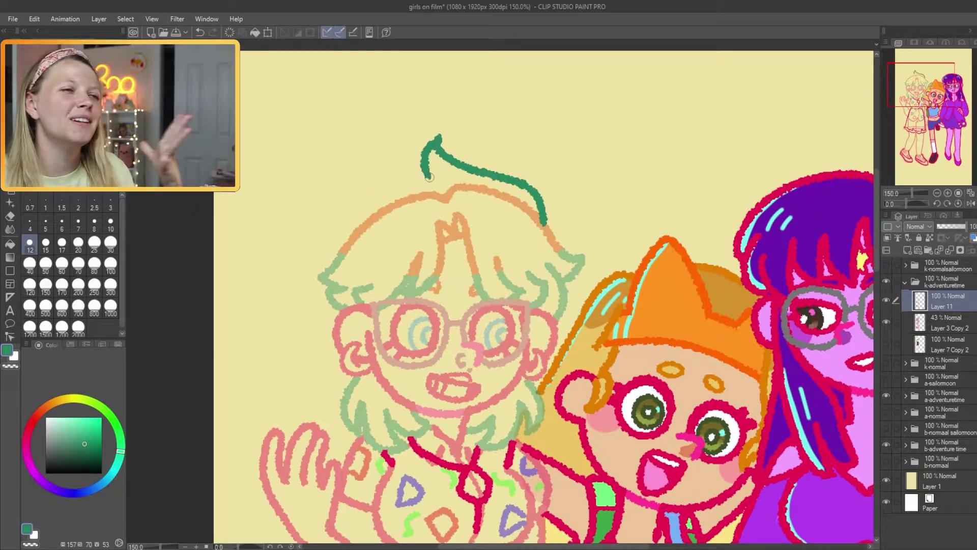
key(ctrl+z)
drag(323, 218, 305, 105)
Draw the sides of the left girl's hair and her curled fringe in dark orange on Layer 11.
right_click(966, 308)
click(965, 307)
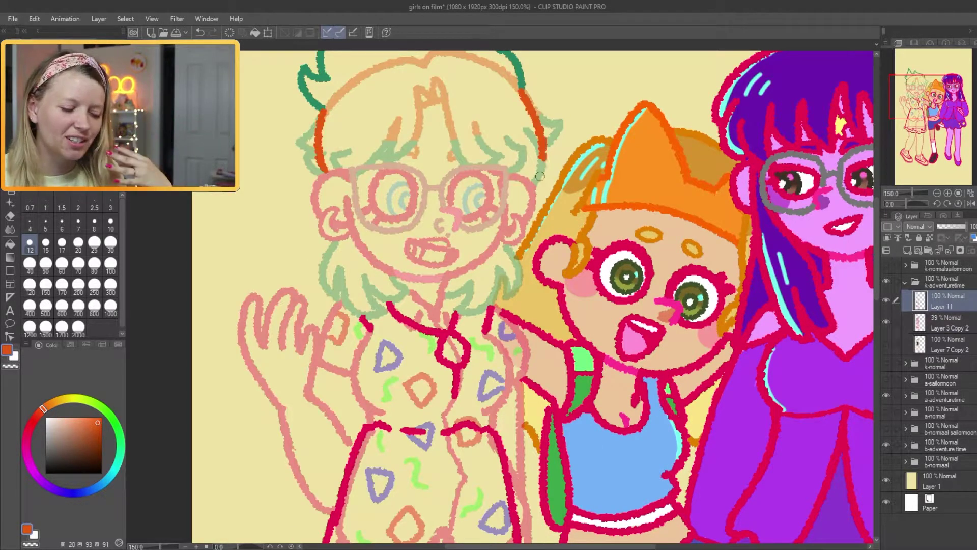
drag(458, 153, 458, 214)
drag(422, 166, 379, 218)
key(ctrl+z)
drag(423, 193, 334, 223)
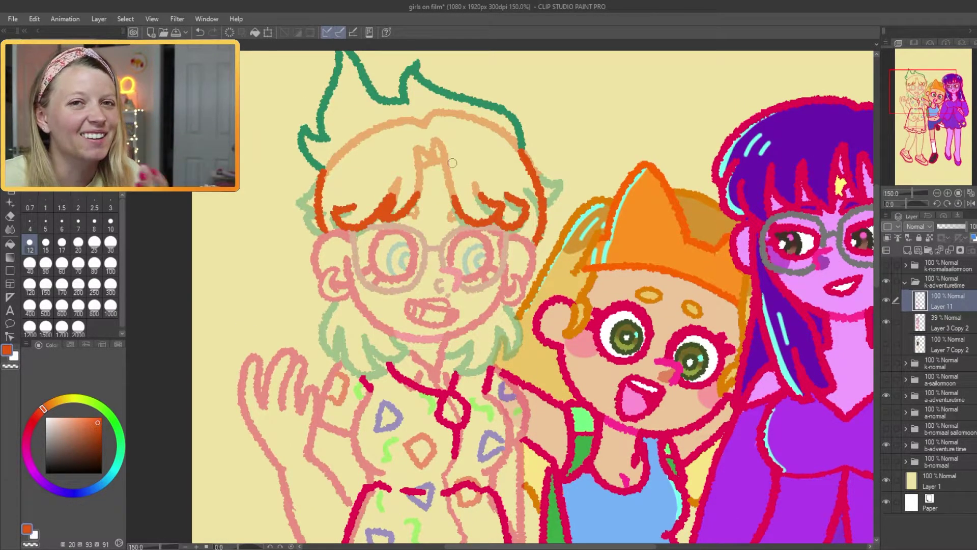
Draw a ruffled edge beneath the left girl's neckline in crimson on Layer 11.
drag(509, 459, 508, 148)
drag(616, 534, 618, 377)
scroll(575, 408, down, 2)
drag(575, 408, 575, 508)
scroll(283, 290, up, 2)
key(e)
key(p)
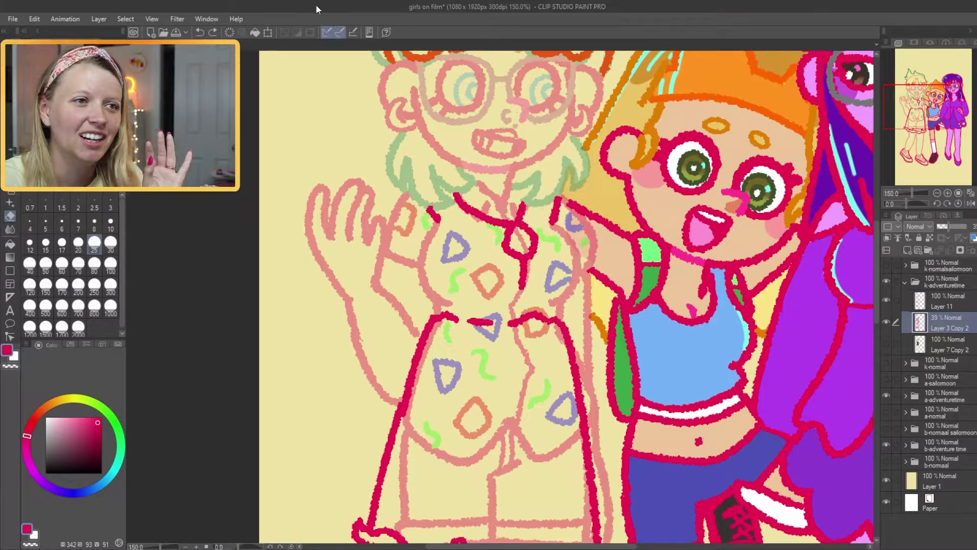
click(942, 300)
drag(446, 206, 545, 209)
Erase the faded shirt pattern and shorts inside the left girl's dress outline from the original line art with a size 30 eraser.
key(e)
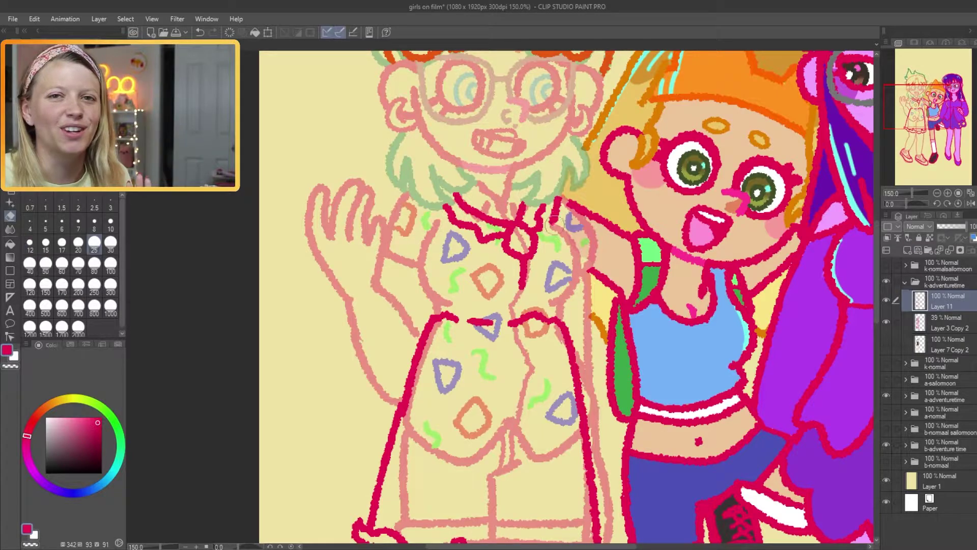
key(ctrl+z)
key(ctrl+z)
scroll(461, 200, up, 2)
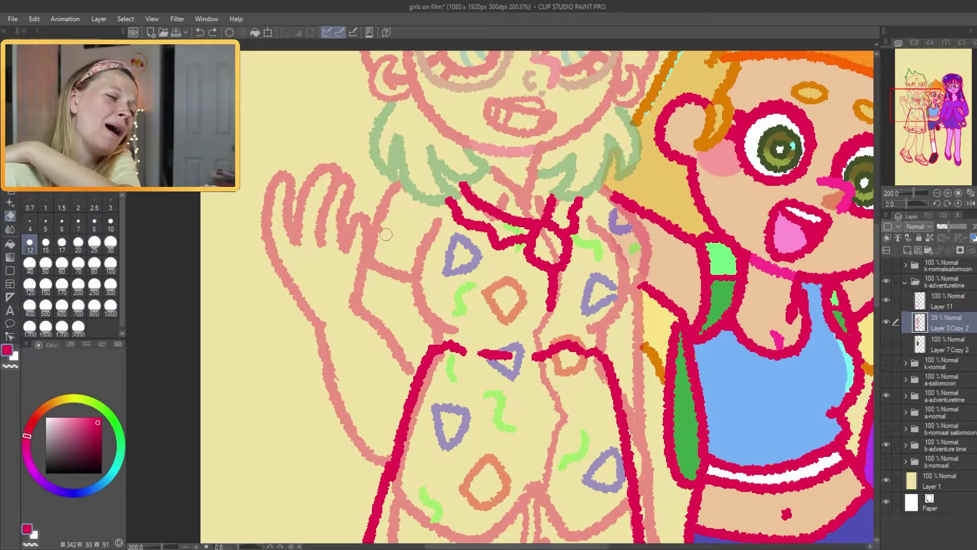
click(111, 242)
mouse_move(427, 189)
mouse_down()
mouse_move(524, 244)
mouse_move(585, 224)
mouse_up()
scroll(605, 169, down, 3)
key(ctrl+z)
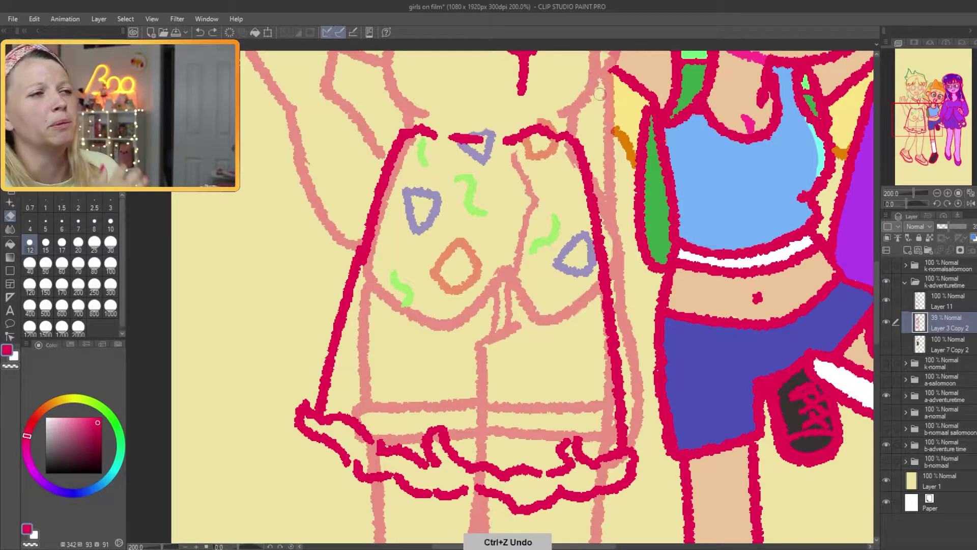
mouse_move(591, 479)
mouse_down()
mouse_move(575, 244)
mouse_move(447, 203)
mouse_move(429, 375)
mouse_move(555, 438)
mouse_up()
drag(678, 193, 618, 360)
key(ctrl+0)
scroll(580, 297, up, 3)
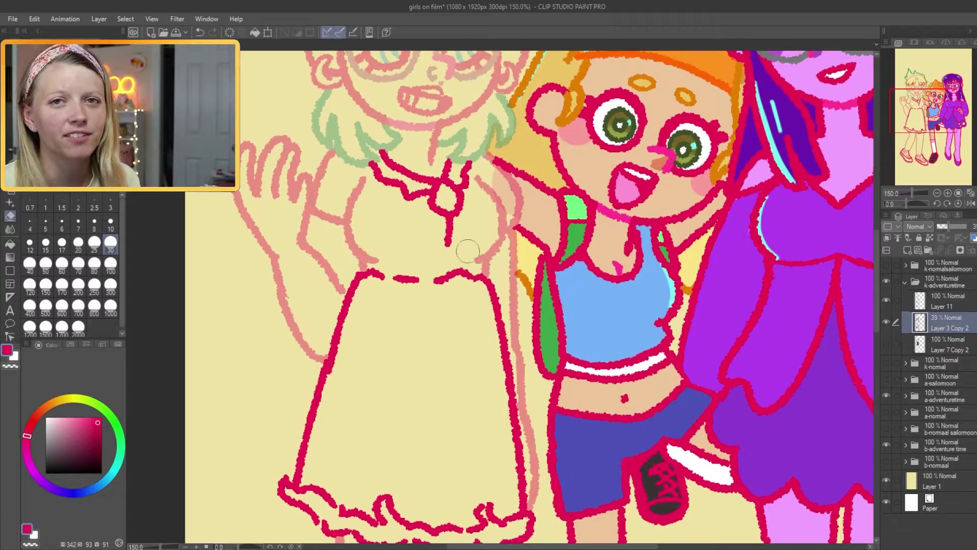
Extend the dress's front seam from the brooch to the waist and erase leftover faded clothing lines from the original line art.
key(p)
key(ctrl+alt+0)
drag(579, 296, 541, 136)
scroll(362, 402, up, 1)
key(e)
key(alt+bracketleft)
mouse_move(361, 402)
mouse_down()
mouse_move(356, 212)
mouse_move(397, 270)
mouse_up()
mouse_move(523, 286)
mouse_down()
mouse_move(618, 376)
mouse_move(509, 387)
mouse_up()
key(ctrl+0)
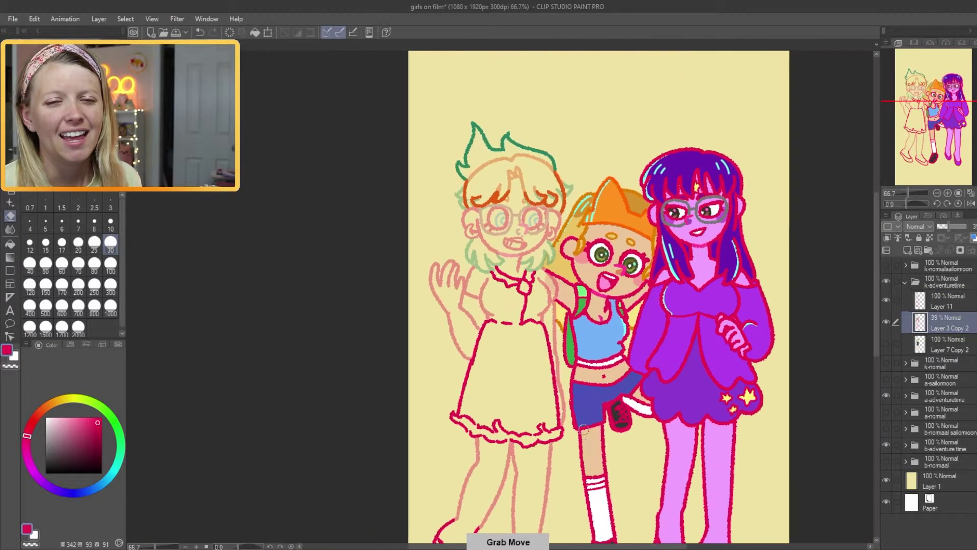
Erase the left girl's old faded hair outline and restore the original line art layer to 100% opacity.
scroll(506, 136, up, 3)
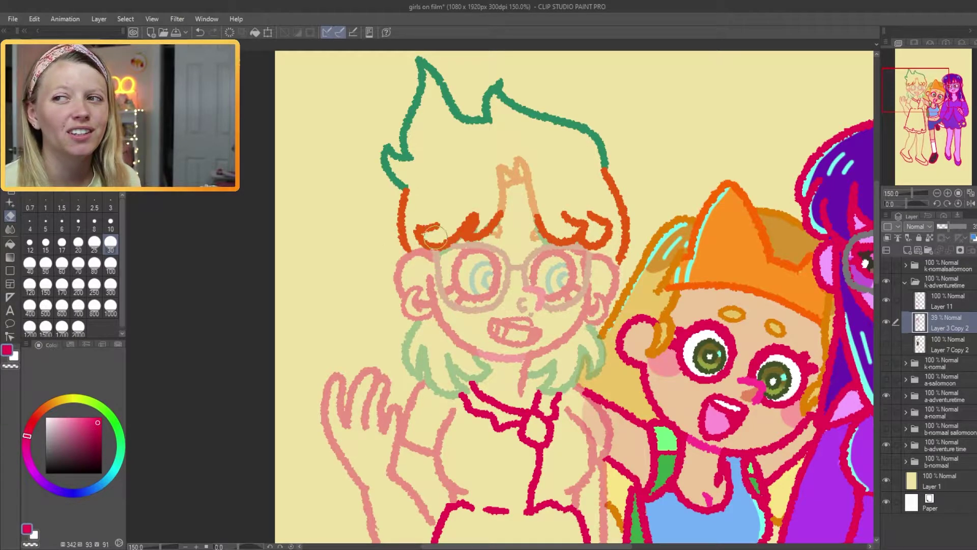
scroll(428, 225, up, 3)
key(bracketleft)
key(bracketleft)
key(bracketleft)
key(bracketleft)
scroll(716, 240, down, 3)
scroll(306, 200, up, 3)
scroll(549, 443, down, 3)
scroll(550, 443, down, 5)
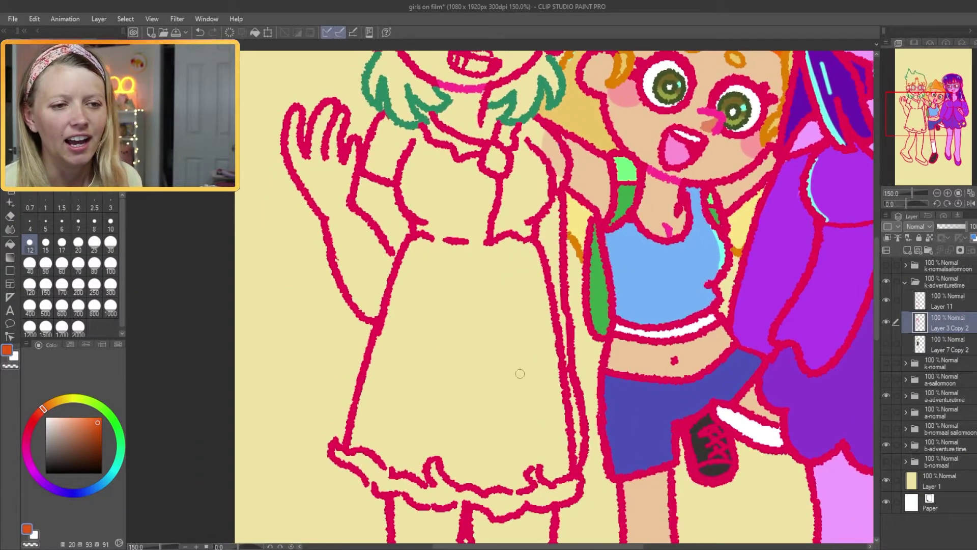
Show the left girl's color layer and paint her arms and raised hand light orange.
key(alt+bracketleft)
click(886, 344)
mouse_move(413, 265)
mouse_down()
mouse_move(407, 407)
mouse_move(432, 214)
mouse_move(325, 214)
mouse_move(361, 253)
mouse_up()
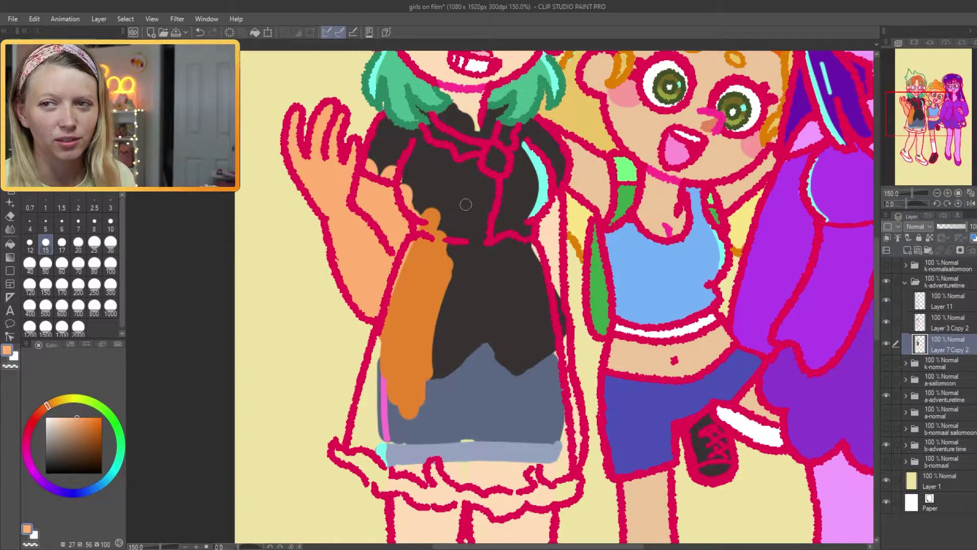
key(bracketright)
key(bracketright)
key(bracketright)
key(bracketright)
key(bracketright)
Paint the left girl's legs and feet light orange down to the flat shoes.
scroll(555, 255, down, 10)
mouse_move(397, 417)
mouse_down()
mouse_move(326, 346)
mouse_move(437, 186)
mouse_move(514, 214)
mouse_move(489, 357)
mouse_move(507, 349)
mouse_up()
key(bracketleft)
key(bracketleft)
key(bracketleft)
key(bracketleft)
key(bracketleft)
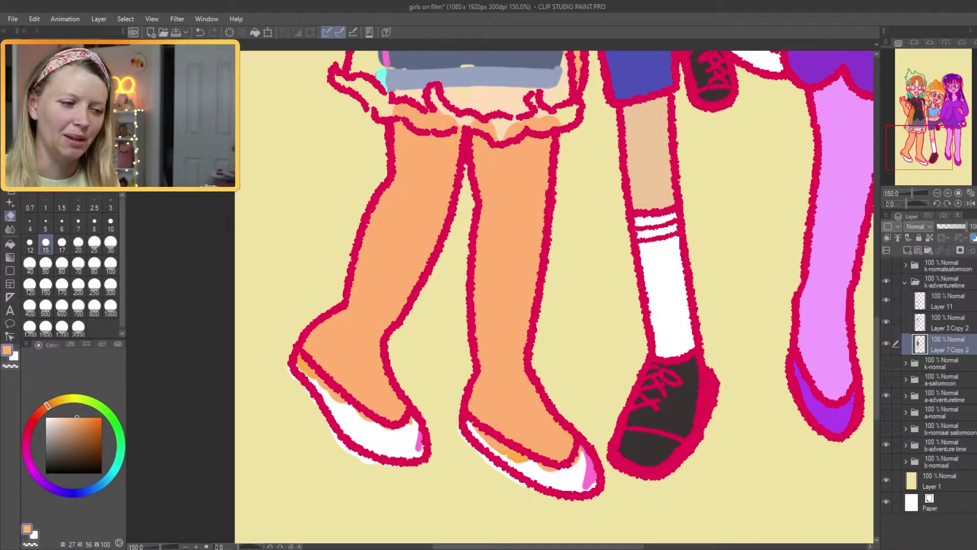
Repaint the left girl's face and ears light orange with a size 20 brush.
scroll(555, 295, up, 15)
click(78, 242)
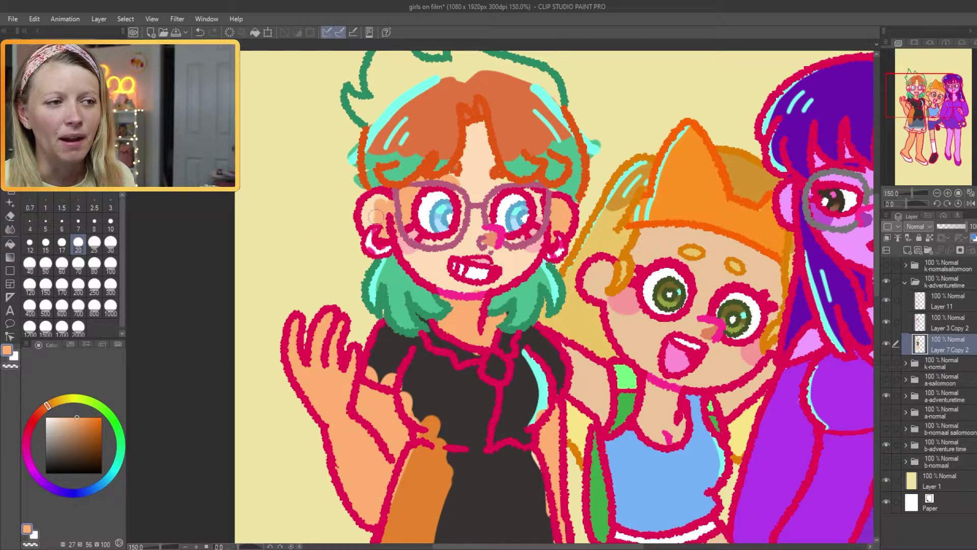
drag(490, 250, 460, 201)
Fill the left girl's skirt with deep orange using an enlarged brush, covering the old shirt and shorts colors.
alt+click(492, 244)
key(bracketright)
key(bracketright)
key(bracketright)
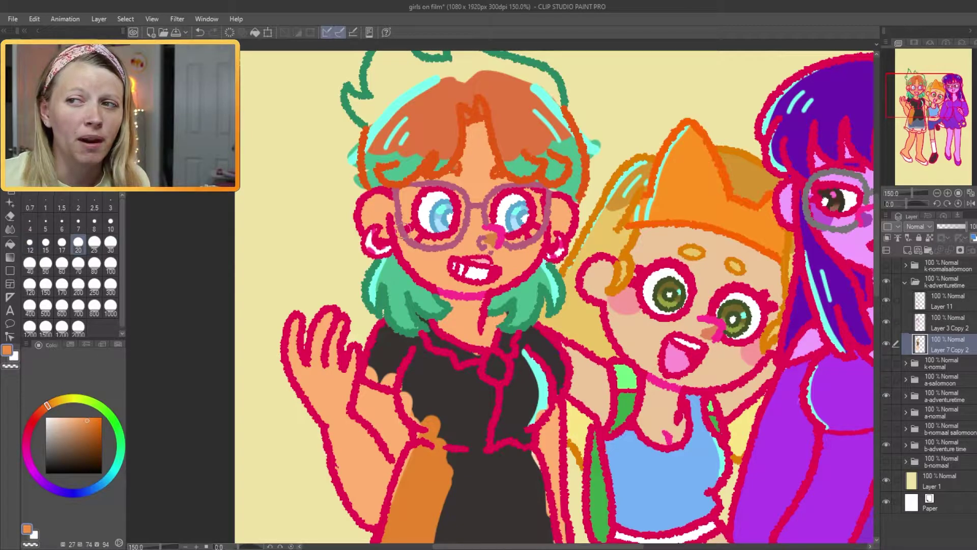
scroll(540, 218, down, 10)
alt+click(442, 213)
key(bracketright)
key(bracketright)
key(bracketright)
key(bracketright)
key(bracketright)
key(bracketright)
mouse_move(443, 214)
mouse_down()
mouse_move(411, 349)
mouse_move(562, 282)
mouse_up()
Paint the left girl's bodice and sleeves deep orange with a smaller brush.
scroll(563, 283, up, 10)
key(bracketleft)
key(bracketleft)
key(bracketleft)
key(bracketleft)
key(bracketleft)
mouse_move(443, 285)
mouse_down()
mouse_move(422, 274)
mouse_move(489, 285)
mouse_move(566, 276)
mouse_up()
Color the dress's ruffled hem and collar teal green and its round brooch red.
scroll(558, 304, down, 5)
scroll(472, 297, up, 3)
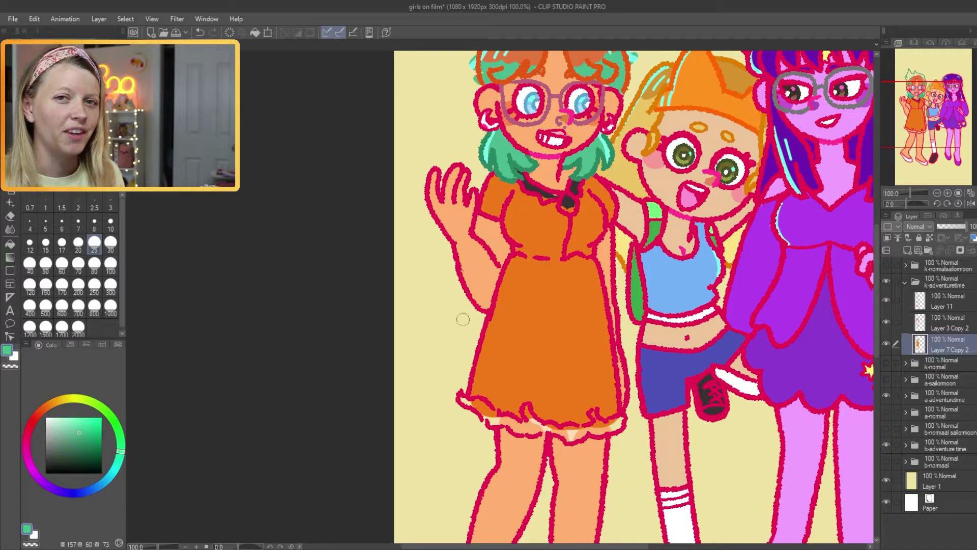
alt+click(618, 421)
drag(617, 421, 595, 491)
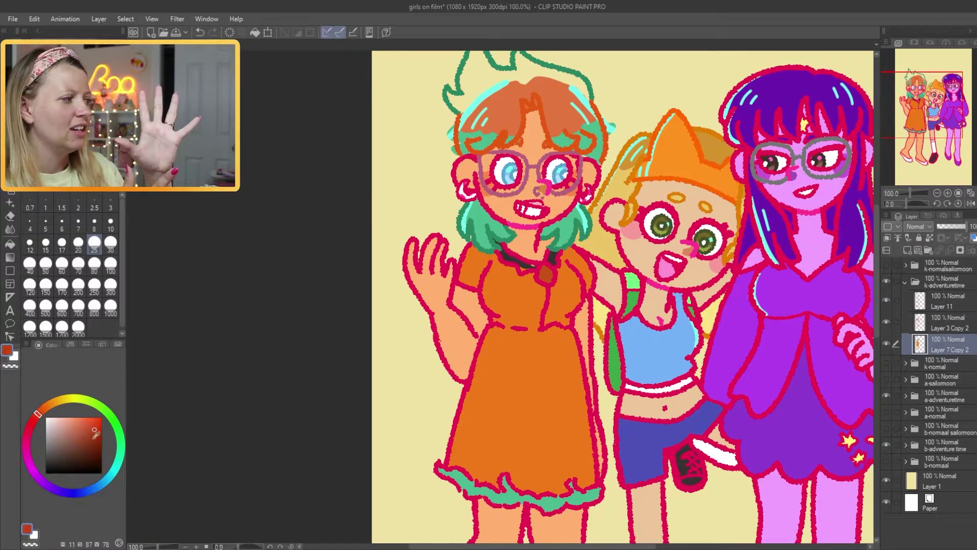
alt+click(521, 258)
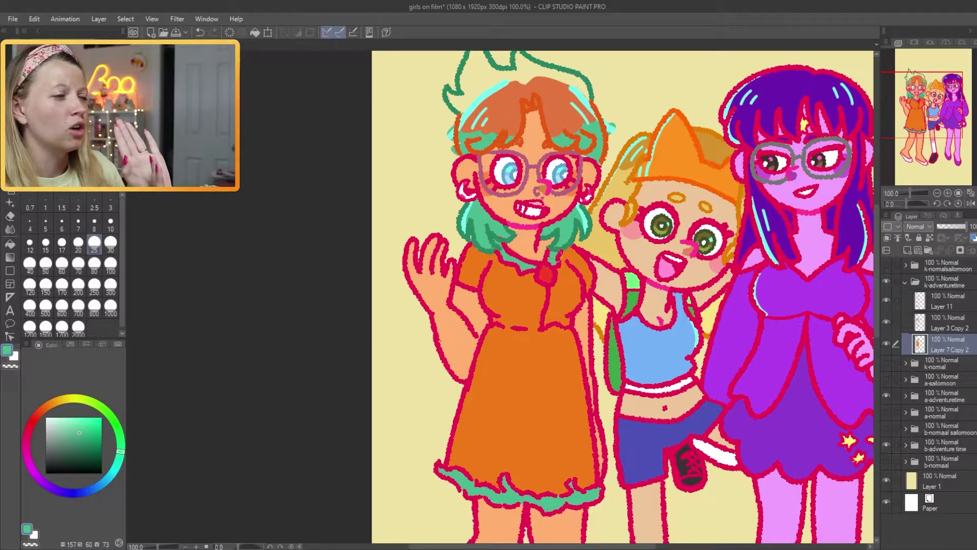
Fill the spiky top of the left girl's hair with teal green.
drag(557, 256, 534, 358)
drag(430, 178, 441, 199)
mouse_move(461, 198)
mouse_down()
mouse_move(529, 179)
mouse_move(565, 188)
mouse_up()
Repaint the left girl's fringe and lower hair orange and add an orange flame shape reaching into the green.
alt+click(563, 247)
mouse_move(438, 252)
mouse_down()
mouse_move(478, 229)
mouse_move(468, 176)
mouse_up()
key(bracketleft)
key(bracketleft)
key(bracketleft)
key(bracketleft)
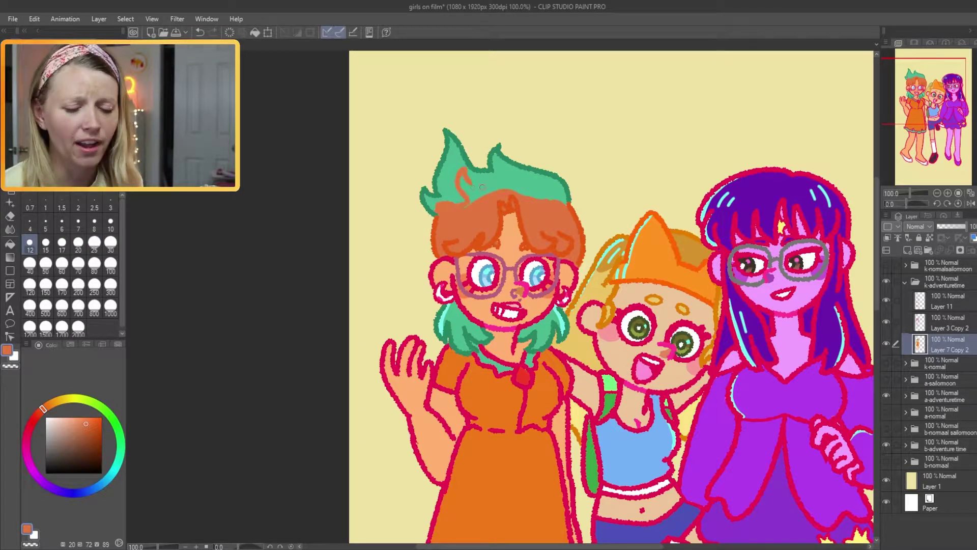
Color the left girl's flat shoes teal green and save the drawing.
scroll(519, 193, down, 5)
scroll(469, 414, up, 5)
alt+click(509, 109)
mouse_move(379, 290)
mouse_down()
mouse_move(437, 321)
mouse_move(412, 336)
mouse_up()
scroll(550, 357, down, 3)
key(ctrl+s)
Add light cyan highlights to the left girl's hair and dress, reducing the brush to size 8.
scroll(560, 132, up, 5)
scroll(501, 301, down, 5)
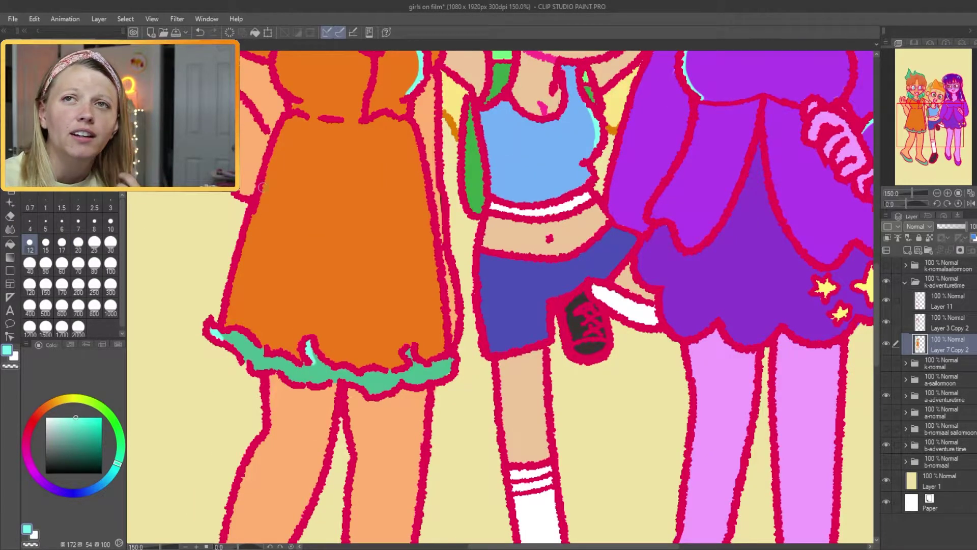
scroll(501, 300, down, 3)
scroll(468, 295, up, 5)
key(bracketleft)
key(bracketleft)
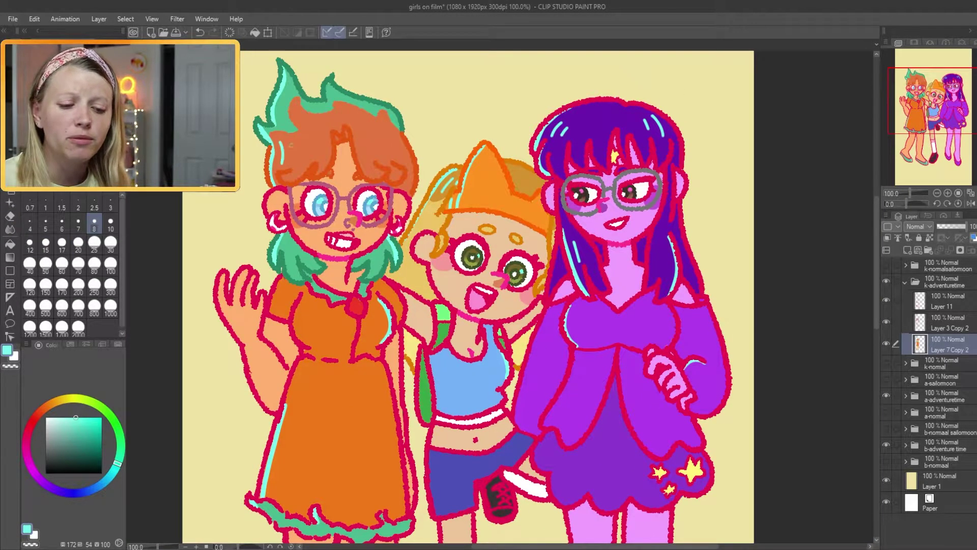
scroll(289, 148, down, 1)
scroll(509, 483, down, 1)
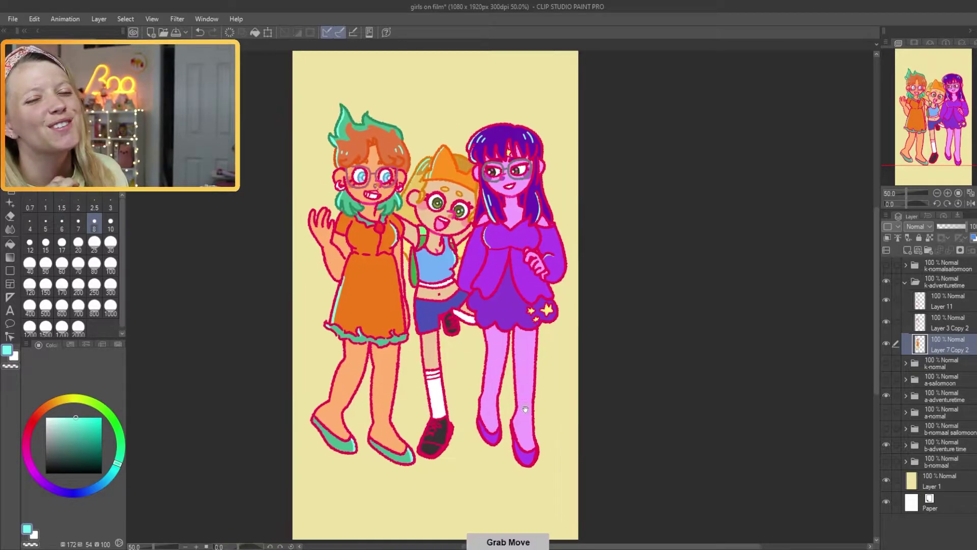
Duplicate the k-normal folder as k-splatoon with an empty layer, hide the left girl's other versions and fade the copied line art to 48%.
click(937, 299)
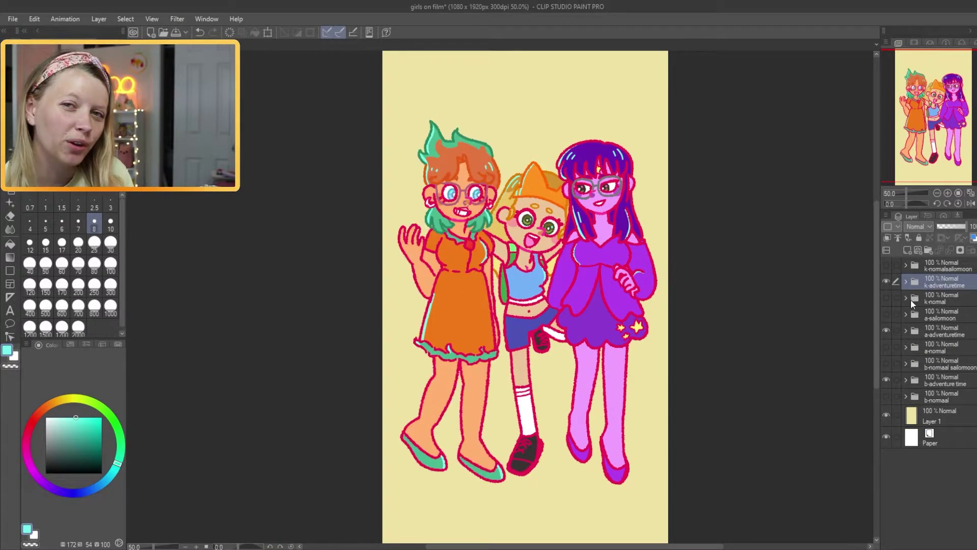
key(ctrl+j)
click(906, 298)
click(920, 317)
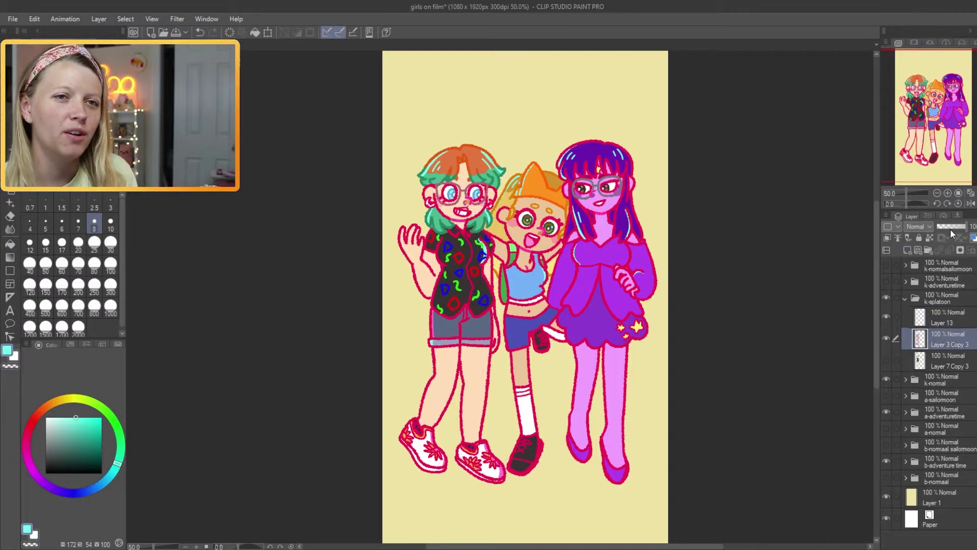
click(886, 379)
Outline the left girl's pointed ears in crimson on Layer 13 at brush size 12, and undo the trial hair strokes.
scroll(461, 193, up, 4)
click(30, 243)
drag(468, 193, 426, 257)
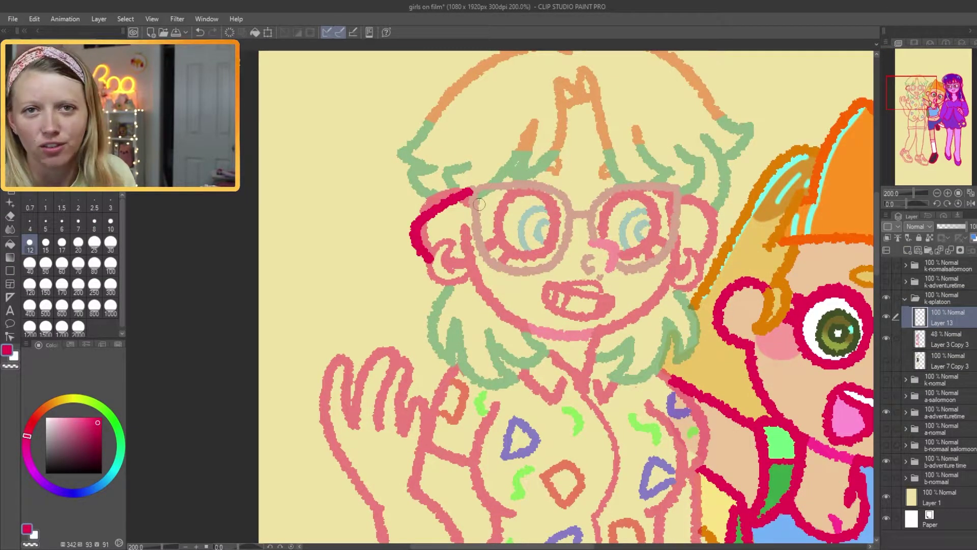
drag(561, 319, 520, 361)
mouse_move(544, 150)
mouse_down()
mouse_move(522, 126)
mouse_move(438, 305)
mouse_move(427, 416)
mouse_move(476, 379)
mouse_up()
drag(540, 165, 458, 356)
key(ctrl+z)
key(ctrl+z)
Draw center-parted tentacle locks as the left girl's fringe over the faded hair, in crimson.
mouse_move(507, 158)
mouse_down()
mouse_move(575, 153)
mouse_move(500, 135)
mouse_move(458, 219)
mouse_up()
mouse_move(552, 84)
mouse_down()
mouse_move(458, 130)
mouse_move(443, 221)
mouse_up()
mouse_move(560, 86)
mouse_down()
mouse_move(621, 219)
mouse_move(654, 221)
mouse_up()
drag(394, 224, 458, 107)
key(ctrl+z)
mouse_move(626, 102)
mouse_down()
mouse_move(672, 140)
mouse_move(657, 222)
mouse_up()
drag(656, 222, 663, 173)
Draw thick pointed tentacle locks with suckers below both ears and start adding spiral suckers to the fringe.
drag(404, 279, 464, 384)
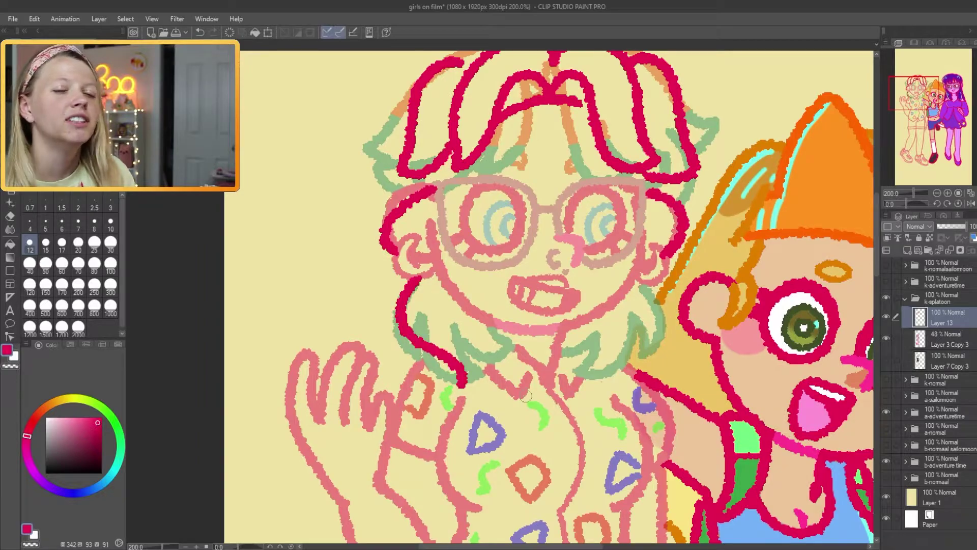
mouse_move(599, 340)
mouse_down()
mouse_move(645, 289)
mouse_move(626, 392)
mouse_up()
key(ctrl+z)
drag(402, 206, 423, 183)
drag(461, 186, 485, 150)
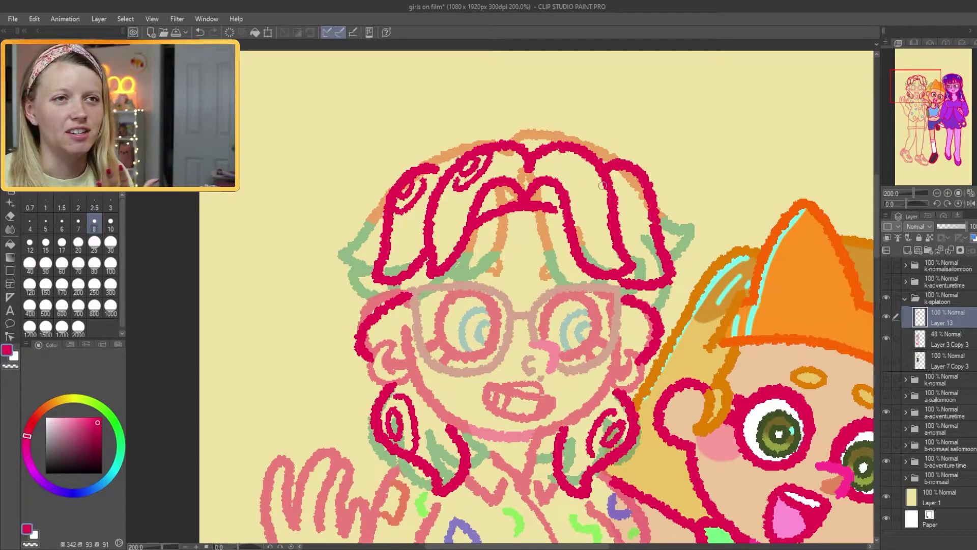
Outline the flared outer edges of the left girl's tentacle hair at brush size 12.
key(bracketright)
key(bracketright)
drag(460, 220, 437, 173)
drag(337, 255, 372, 130)
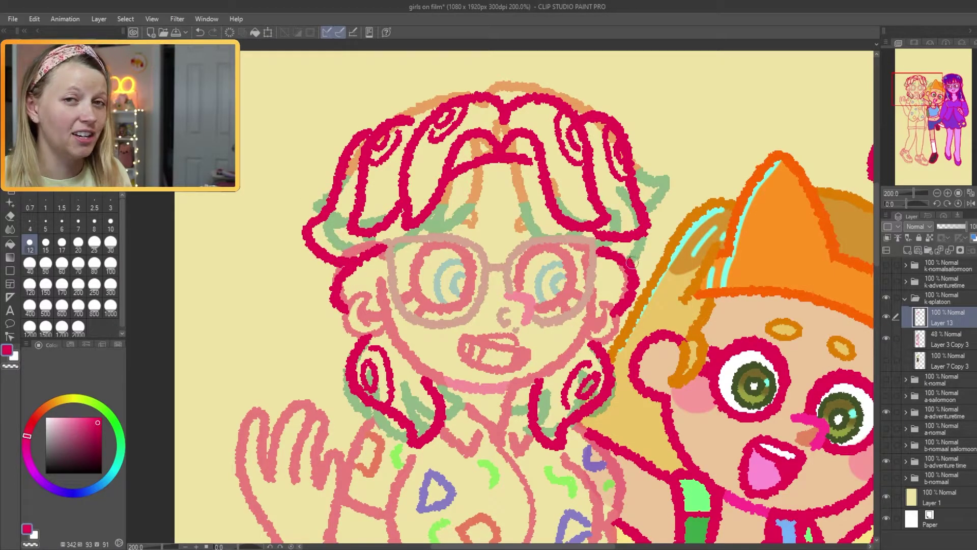
drag(639, 265, 394, 104)
Draw legging hems above the left girl's ankles and wavy ink-splat shapes on both of her shoes.
key(bracketleft)
key(bracketleft)
key(space)
mouse_move(568, 469)
mouse_down()
mouse_move(575, 264)
mouse_move(559, 306)
mouse_move(585, 193)
mouse_move(631, 365)
mouse_move(661, 50)
mouse_up()
key(bracketright)
key(bracketright)
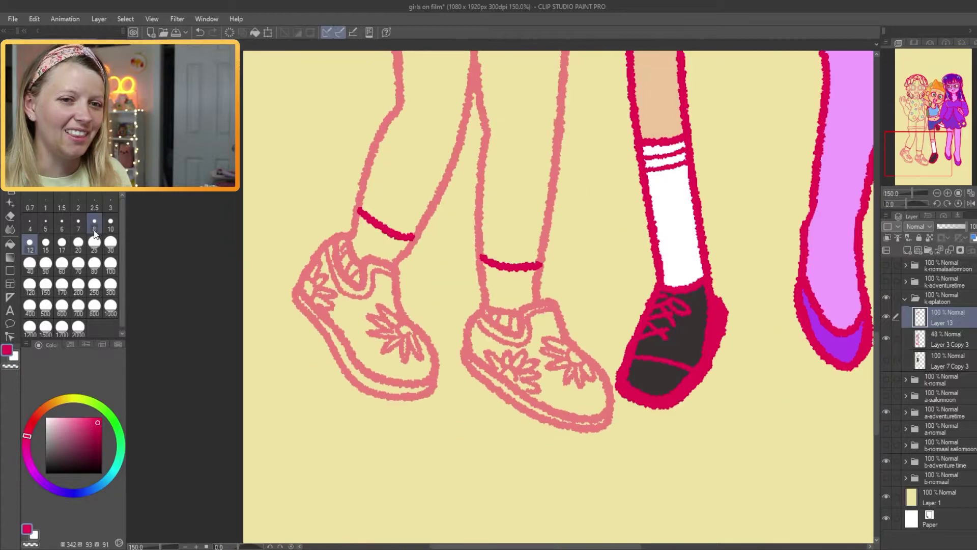
scroll(318, 303, down, 2)
drag(317, 304, 527, 329)
key(bracketright)
key(bracketright)
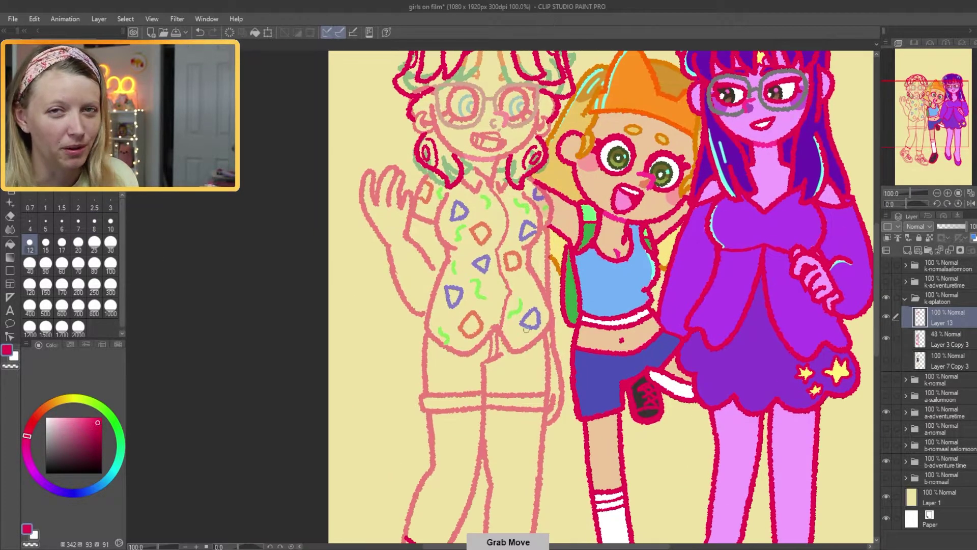
Outline a long hoodie on the left girl with a hood, sleeve cuff, fold lines and a wide bottom hem.
key(ctrl+z)
mouse_move(385, 269)
mouse_down()
mouse_move(421, 253)
mouse_move(410, 306)
mouse_up()
drag(548, 348, 551, 377)
key(e)
mouse_move(486, 175)
mouse_down()
mouse_move(491, 197)
mouse_move(506, 187)
mouse_move(475, 195)
mouse_move(508, 190)
mouse_move(483, 230)
mouse_move(514, 236)
mouse_move(533, 274)
mouse_up()
key(ctrl+z)
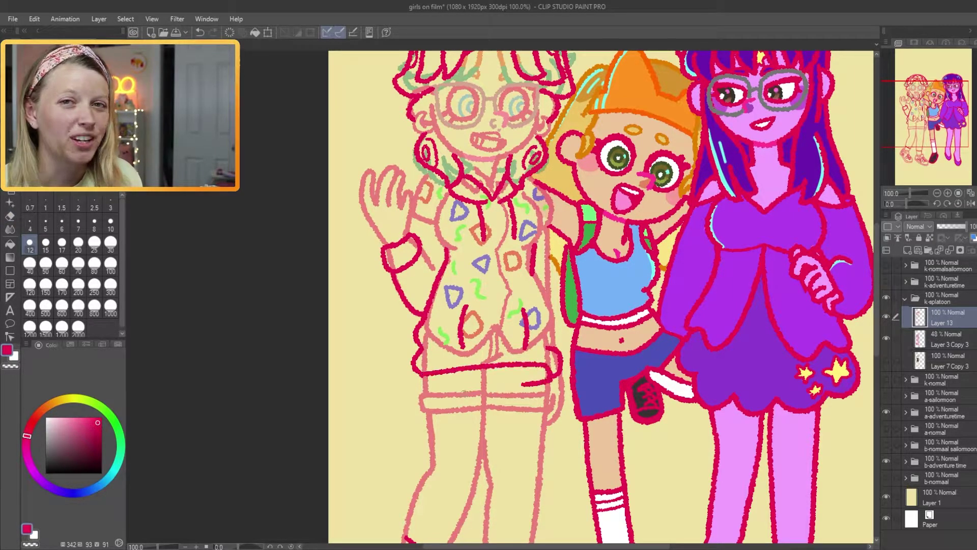
Erase the old patterned shirt and shorts lines from the faded line art of the left girl.
key(ctrl+plus)
key(e)
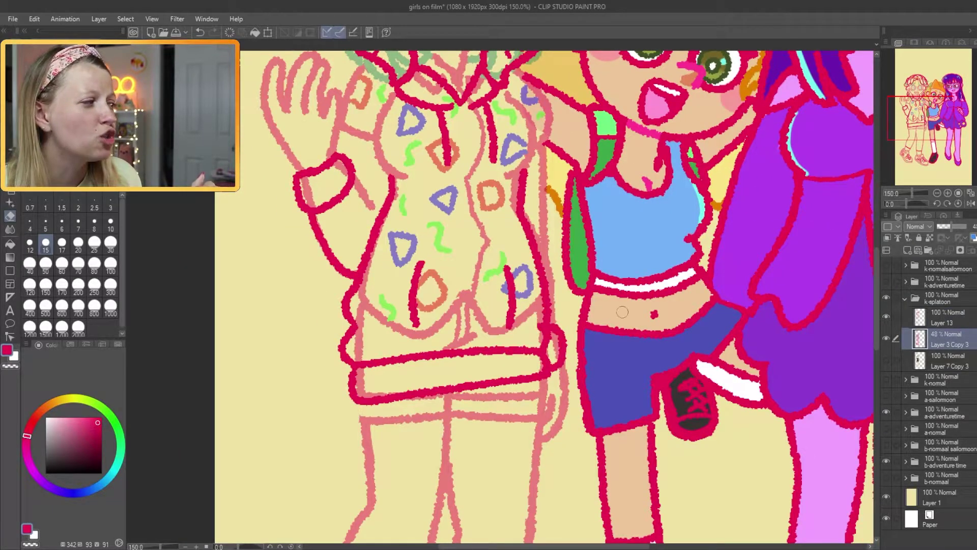
mouse_move(350, 363)
mouse_down()
mouse_move(371, 397)
mouse_move(387, 233)
mouse_move(351, 143)
mouse_up()
mouse_move(363, 80)
mouse_down()
mouse_move(431, 141)
mouse_move(437, 314)
mouse_move(405, 212)
mouse_move(508, 222)
mouse_move(499, 298)
mouse_move(432, 417)
mouse_up()
mouse_move(531, 396)
mouse_down()
mouse_move(552, 529)
mouse_move(564, 545)
mouse_up()
drag(406, 206, 389, 200)
drag(443, 305, 462, 231)
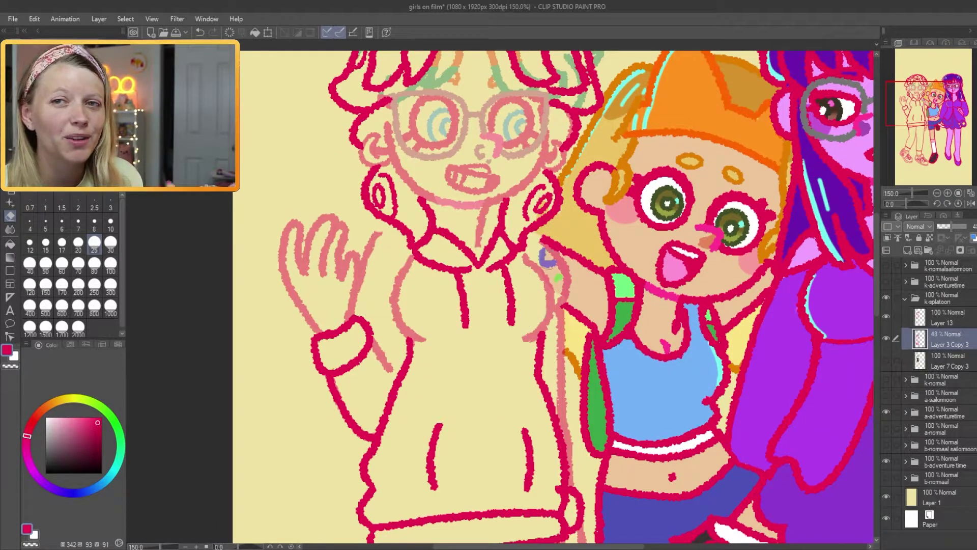
drag(554, 268, 557, 160)
Draw a block-shaped logo on the hoodie's chest and a rounded crown above the tentacle fringe at brush size 12.
key(alt+bracketright)
key(bracketleft)
key(bracketleft)
drag(470, 168, 482, 139)
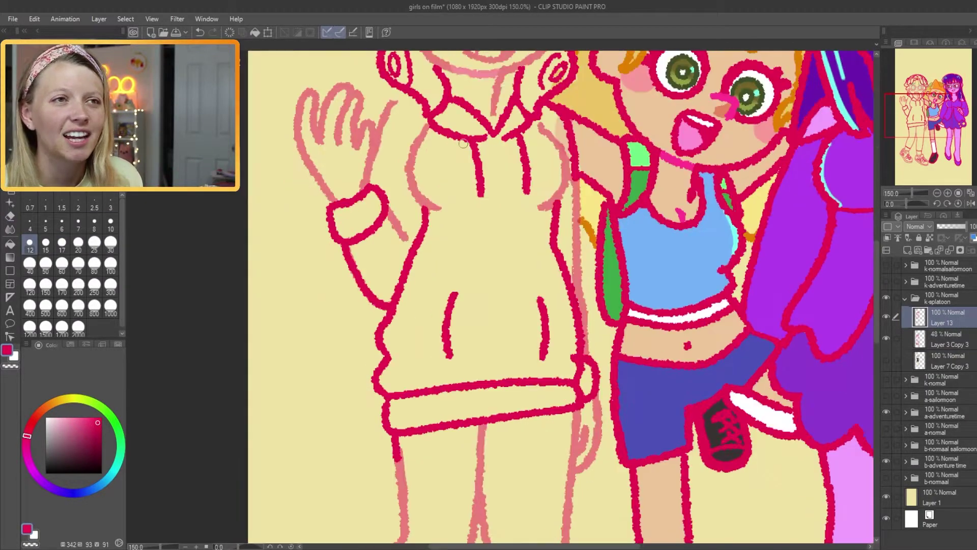
mouse_move(499, 201)
mouse_down()
mouse_move(514, 305)
mouse_move(468, 458)
mouse_up()
Erase the leftover hair and shoe flower lines from the faded line art and restore its opacity to 100%.
key(e)
key(alt+bracketleft)
mouse_move(414, 186)
mouse_down()
mouse_move(463, 229)
mouse_move(524, 236)
mouse_up()
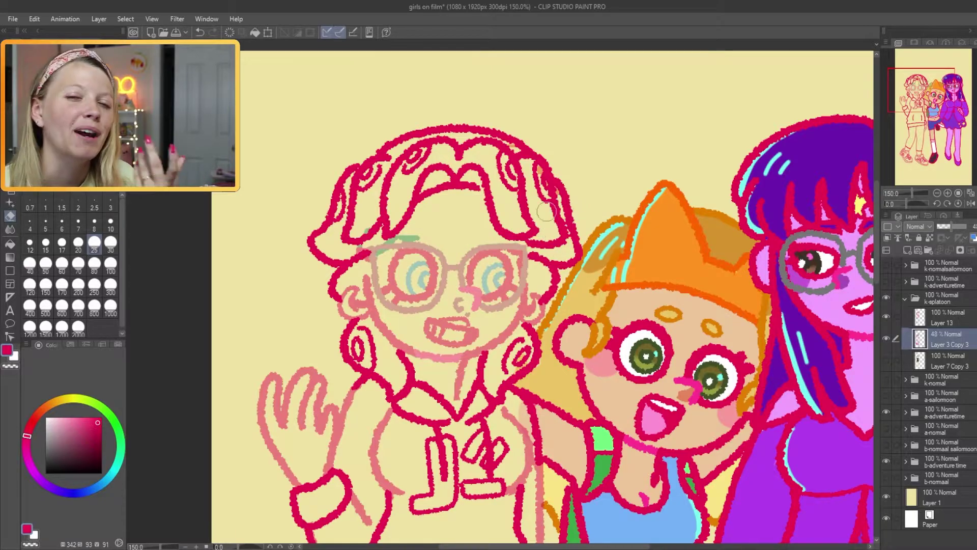
drag(632, 401, 342, 282)
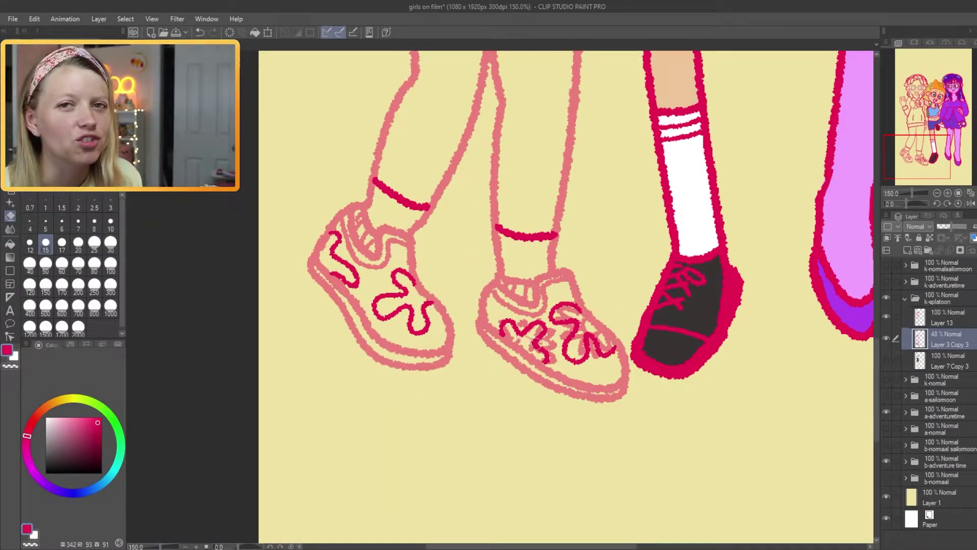
drag(600, 342, 656, 539)
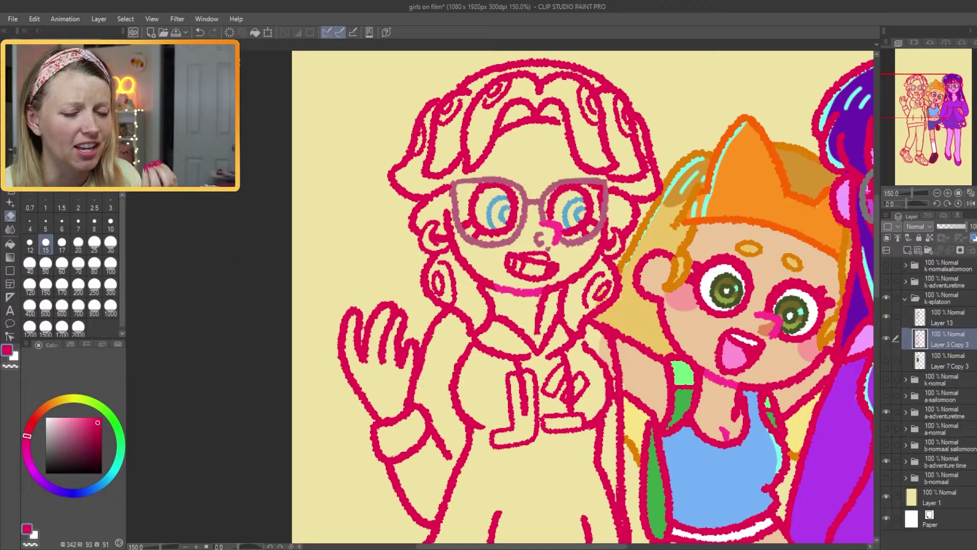
Draw orange eyebrows on the left girl and recolor the head's crown outline orange on a new clipped layer.
drag(478, 169, 576, 162)
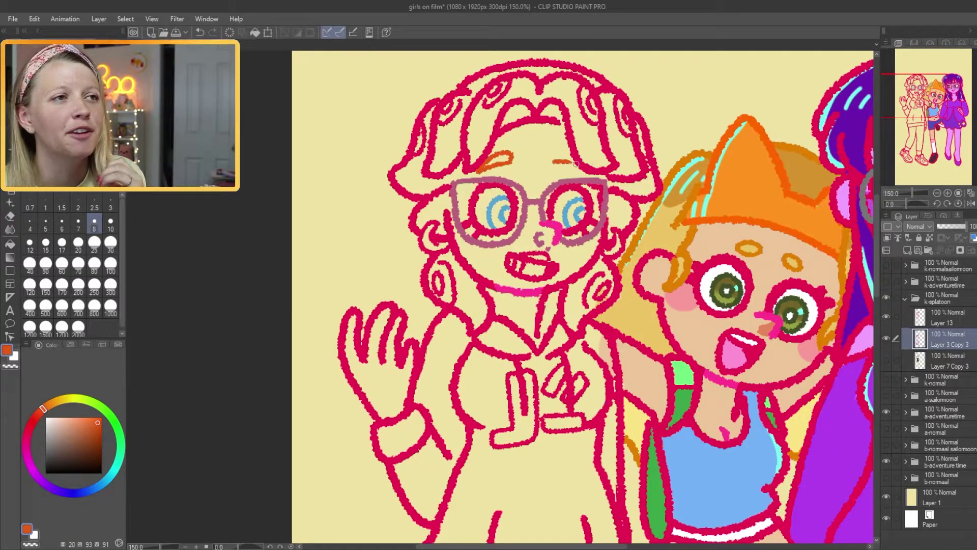
key(e)
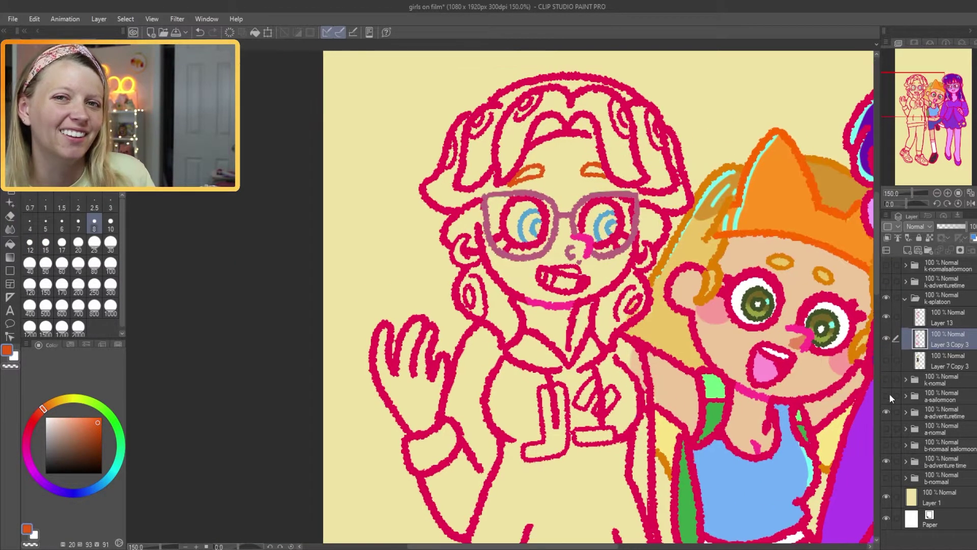
key(ctrl+shift+n)
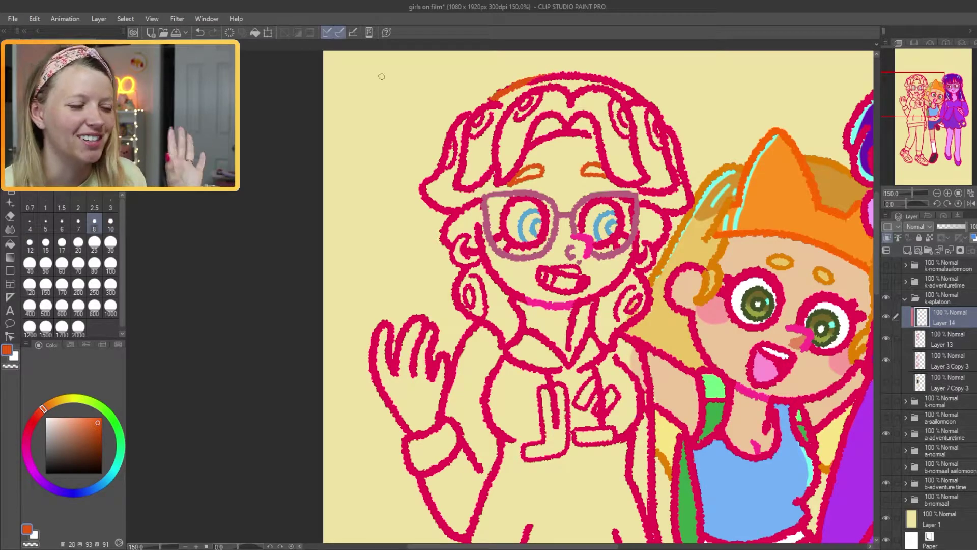
click(61, 242)
drag(530, 77, 640, 88)
Recolor the outlines of the left girl's tentacle hair teal green at brush size 17.
drag(461, 287, 466, 308)
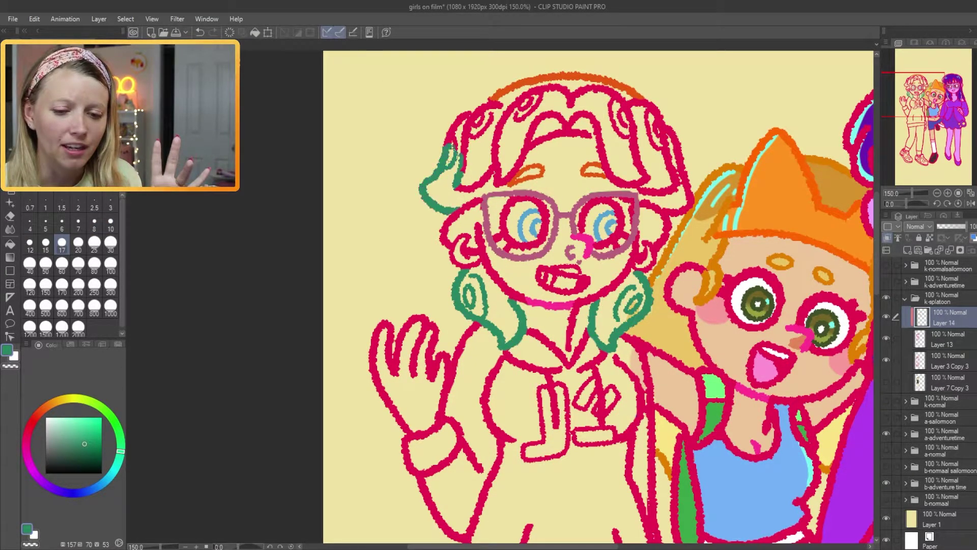
mouse_move(418, 193)
mouse_down()
mouse_move(492, 104)
mouse_move(596, 94)
mouse_up()
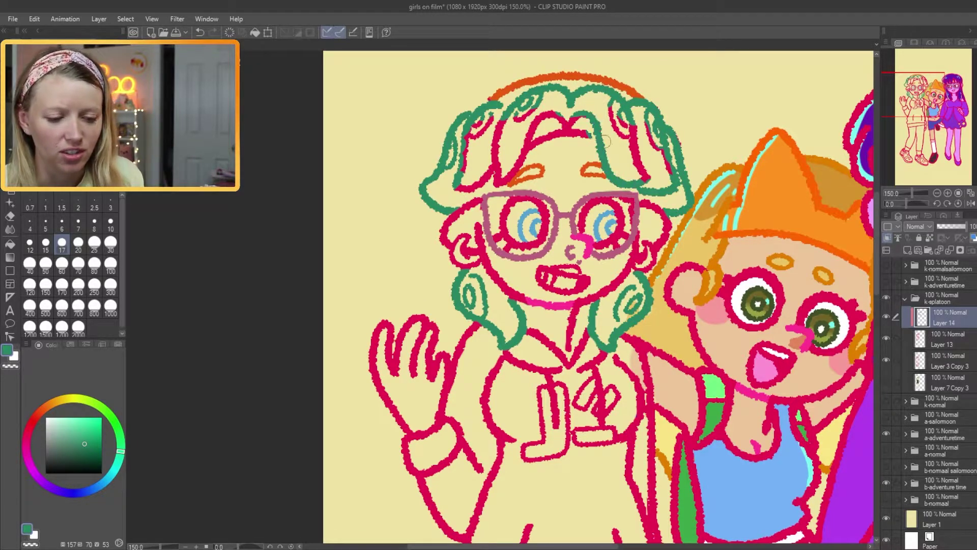
mouse_move(516, 147)
mouse_down()
mouse_move(492, 121)
mouse_move(496, 153)
mouse_up()
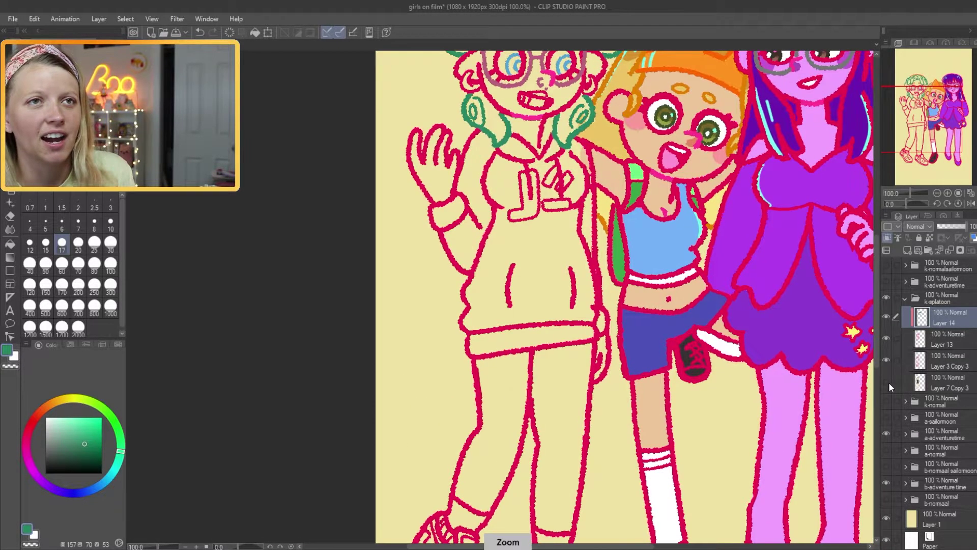
Paint the left girl's hoodie dark charcoal on the Layer 7 Copy 3 color layer.
click(509, 255)
mouse_move(458, 224)
mouse_down()
mouse_move(487, 177)
mouse_move(476, 346)
mouse_move(572, 338)
mouse_up()
scroll(559, 168, up, 3)
right_click(599, 199)
key(ctrl+z)
key(ctrl+z)
key(ctrl+y)
Fill the left girl's tentacle hair green and the crown of her head and eyebrows orange, erasing the excess color.
key(e)
mouse_move(654, 211)
mouse_down()
mouse_move(659, 359)
mouse_move(678, 450)
mouse_up()
mouse_move(407, 285)
mouse_down()
mouse_move(494, 230)
mouse_move(544, 153)
mouse_move(636, 165)
mouse_move(666, 203)
mouse_up()
drag(489, 135, 662, 145)
drag(585, 204, 615, 264)
drag(519, 213, 549, 244)
Paint the hair suckers and inner fringe light mint green at size 20 and fill the pointed ears with skin color.
click(78, 242)
click(65, 414)
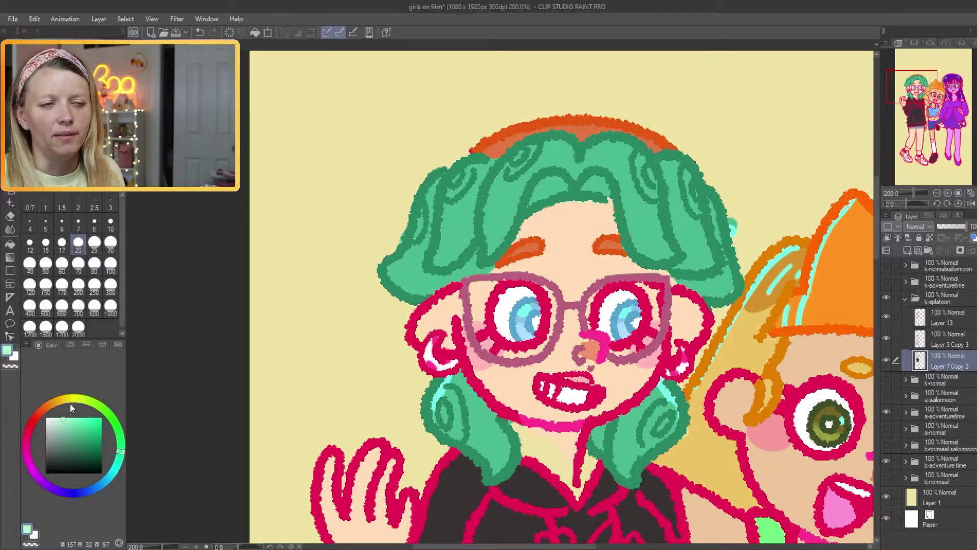
right_click(560, 239)
scroll(560, 239, down, 4)
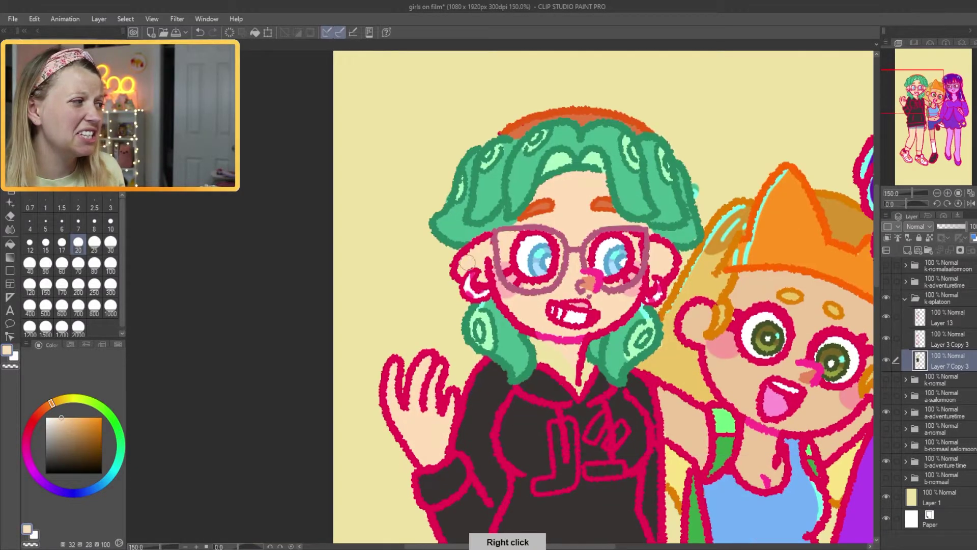
Fill the block-shaped logo on the hoodie's chest with white.
scroll(561, 143, up, 3)
right_click(553, 101)
drag(537, 219, 550, 275)
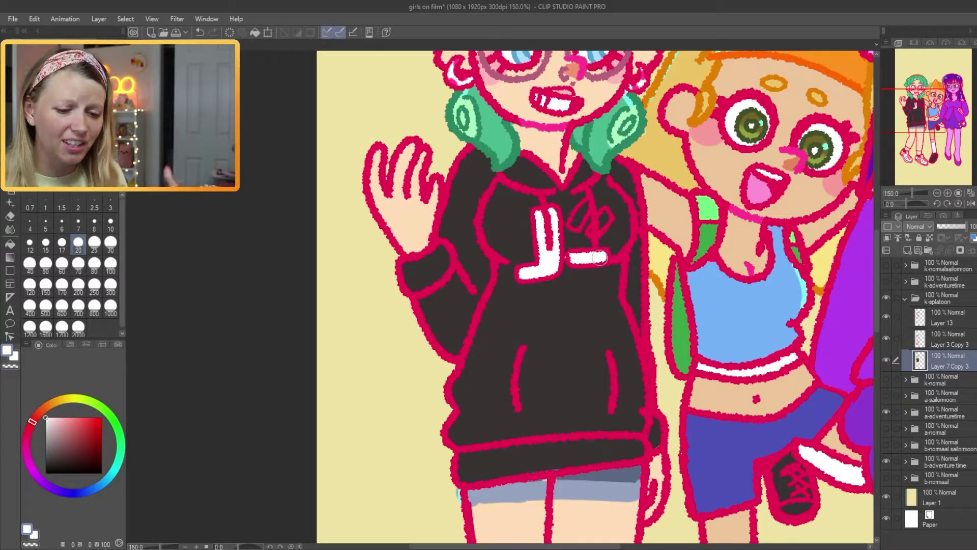
Paint the left girl's legs down to the ankle hems as taupe gray leggings at brush size 30.
scroll(549, 254, down, 2)
click(42, 423)
click(54, 436)
click(111, 241)
mouse_move(513, 325)
mouse_down()
mouse_move(550, 285)
mouse_move(504, 387)
mouse_move(570, 285)
mouse_move(574, 352)
mouse_move(593, 397)
mouse_up()
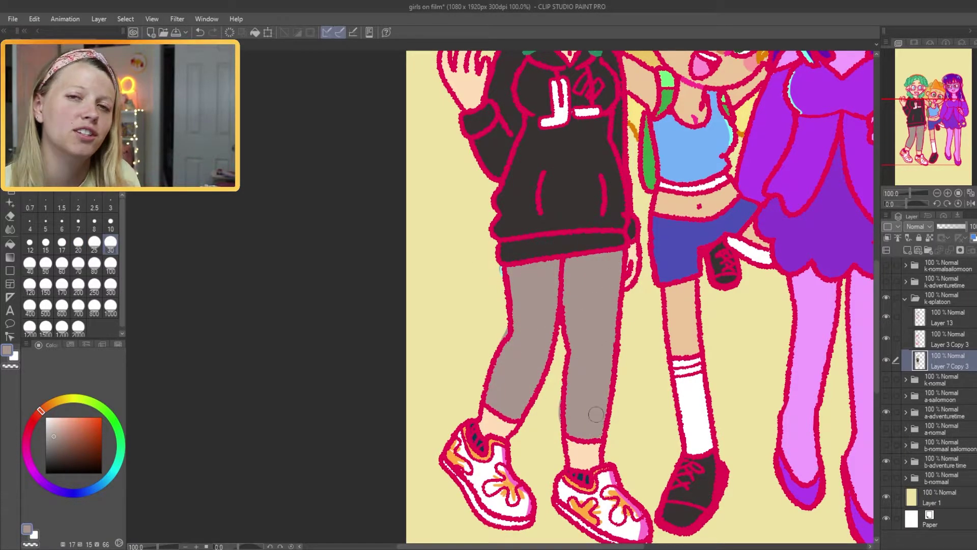
Fill the splat shapes on the left girl's shoes with orange and clean up around them with white.
key(e)
scroll(586, 382, down, 3)
scroll(509, 418, up, 4)
right_click(445, 265)
key(b)
right_click(443, 262)
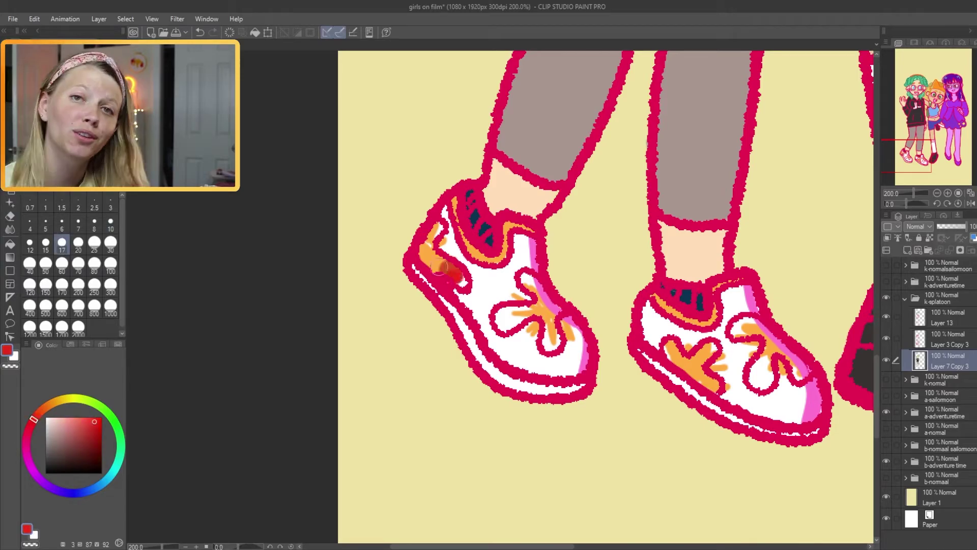
drag(433, 254, 458, 279)
scroll(526, 279, down, 1)
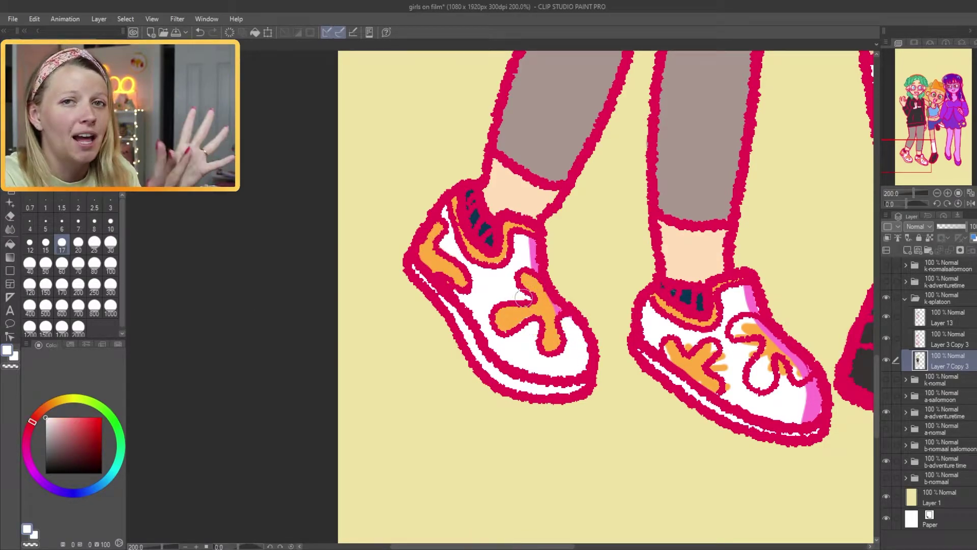
Finish the hoodie logo's white fill and draw crimson ribbing lines on the cuffs and hem at size 8.
scroll(812, 357, down, 2)
scroll(559, 204, up, 2)
right_click(559, 204)
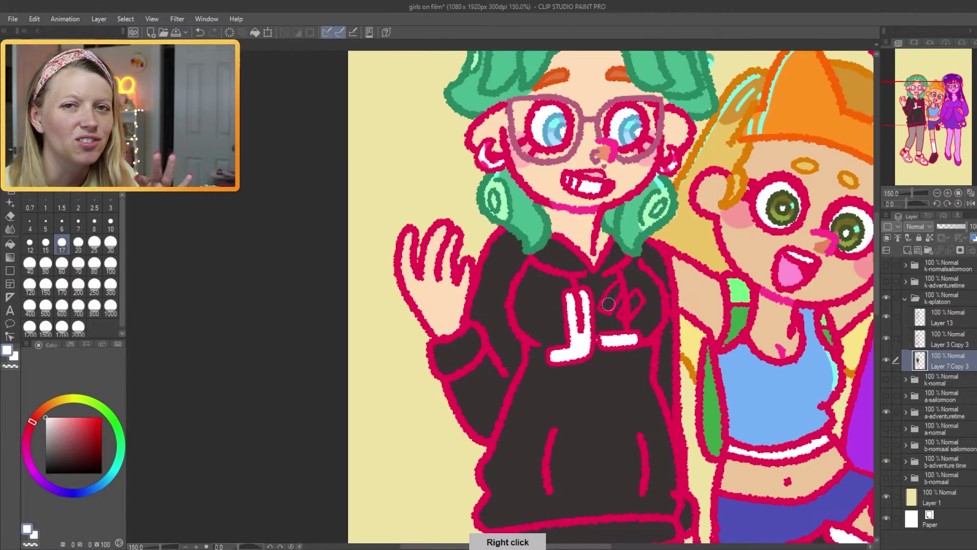
right_click(552, 366)
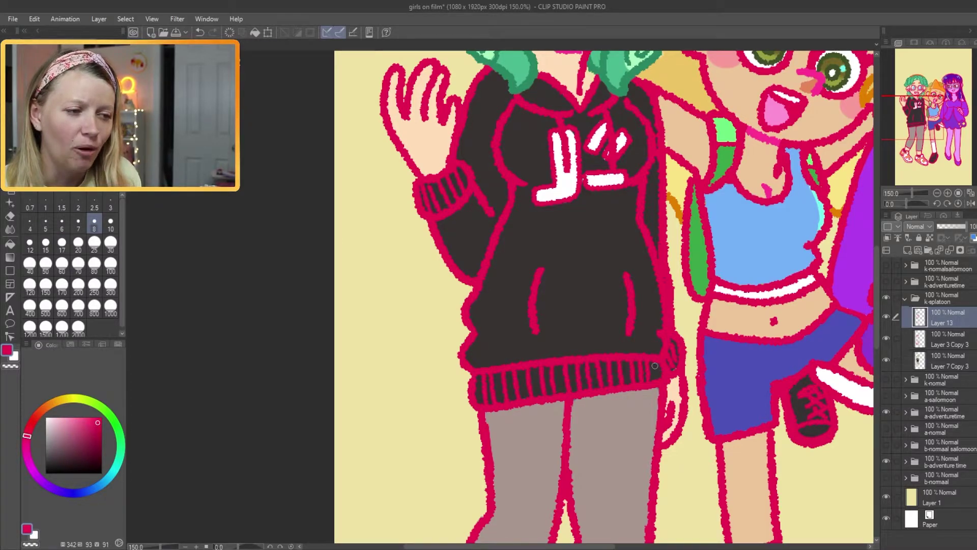
Add a clipped layer above the left girl's colors and paint an orange stripe down the leggings' side.
scroll(656, 370, down, 2)
key(ctrl+shift+n)
scroll(357, 340, up, 3)
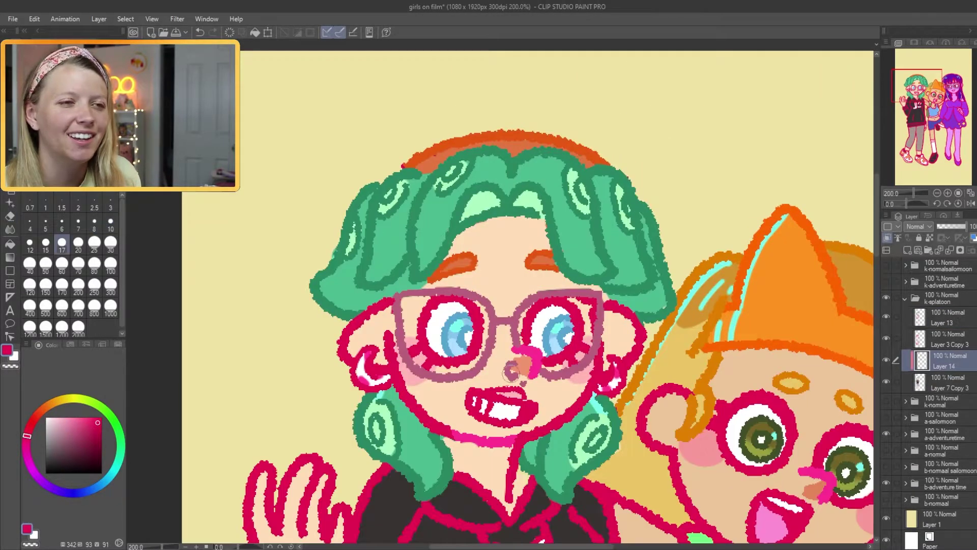
scroll(357, 340, down, 1)
drag(514, 167, 682, 286)
Add light cyan highlights to the left girl's hair, hoodie and leggings.
right_click(682, 286)
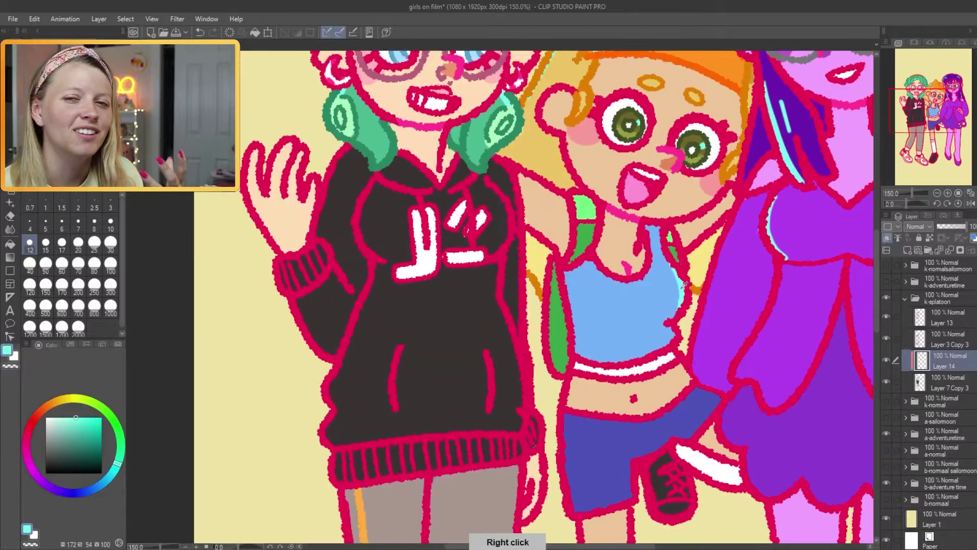
scroll(682, 286, down, 5)
scroll(354, 198, up, 9)
key(ctrl+z)
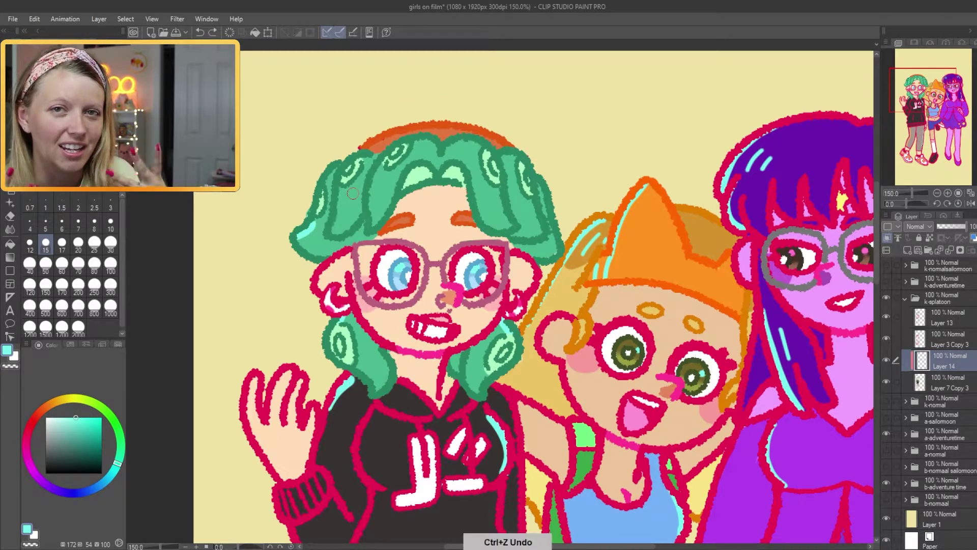
Blend blue into the tips of the left girl's tentacle hair and dot light blue spots on it at size 15.
key(ctrl+z)
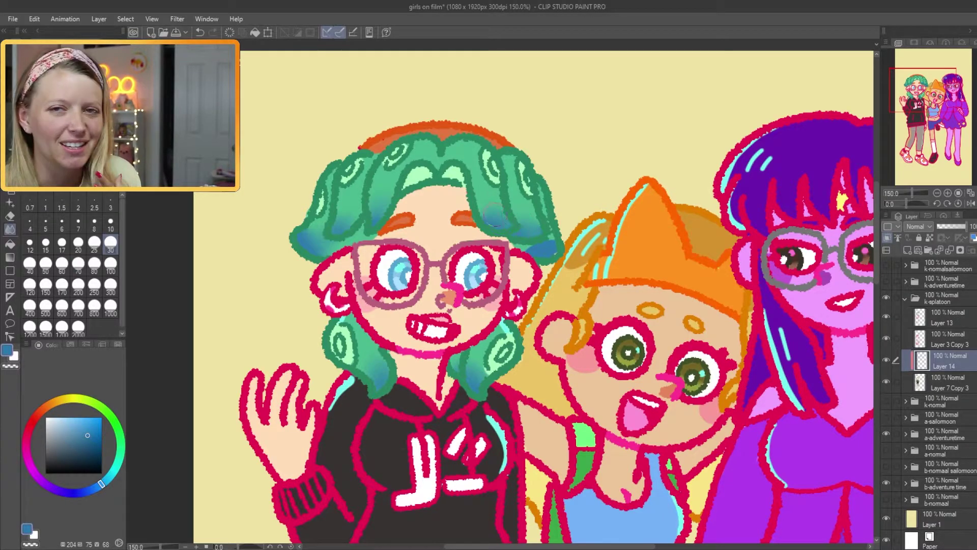
drag(513, 214, 564, 128)
click(45, 242)
click(364, 150)
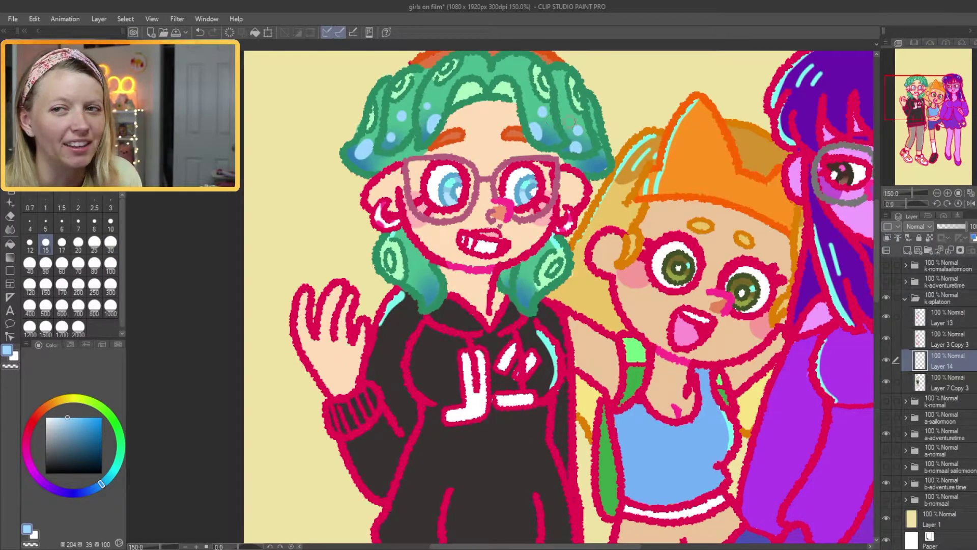
Merge the highlight layer down into Layer 7 Copy 3 and collapse the k-splatoon folder.
key(ctrl+0)
click(956, 252)
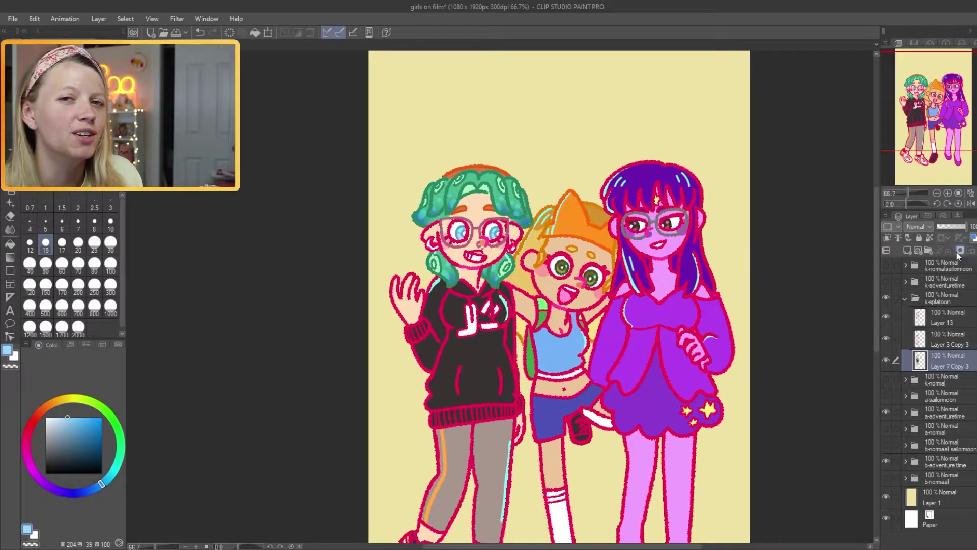
click(904, 298)
key(ctrl+alt+0)
Hide the a-adventuretime folder and create a copy of the a-normal folder named a-splatoon.
click(946, 350)
click(886, 347)
click(886, 362)
click(885, 362)
click(885, 362)
click(928, 250)
double_click(947, 363)
text(a-splatoon)
key(Return)
Hide the a-splatoon color layer, fade its line art to 43% and select the empty layer above for drawing.
click(906, 363)
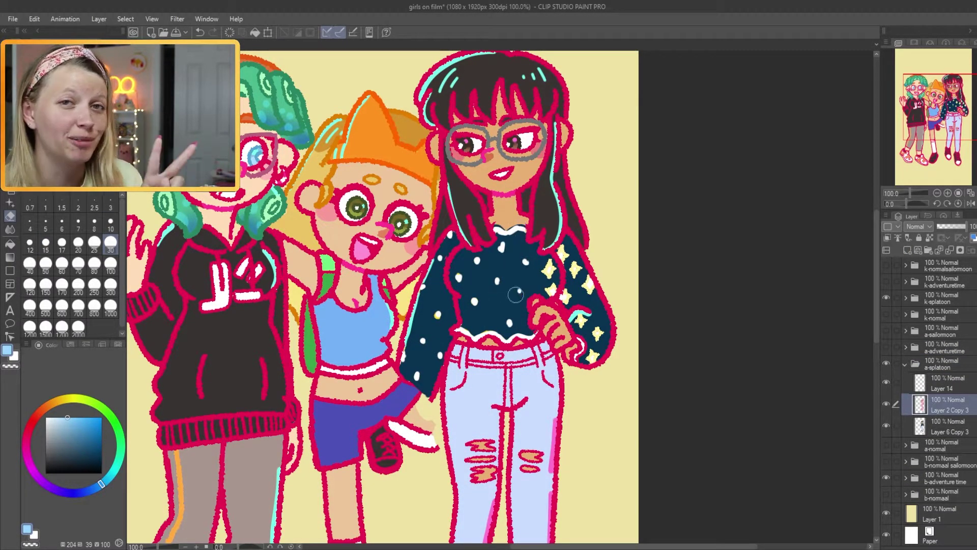
click(886, 424)
drag(967, 225, 950, 226)
click(935, 380)
key(p)
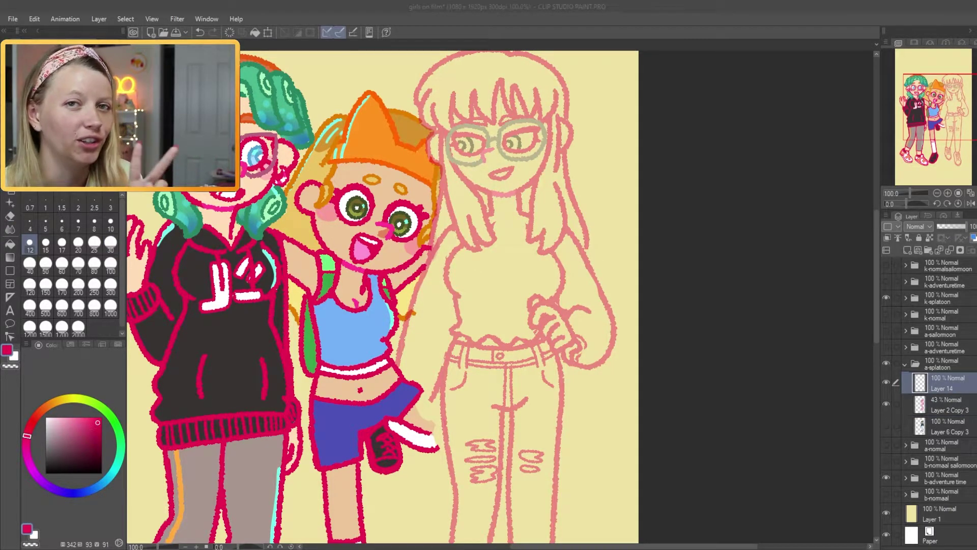
Draw a scalloped tentacle fringe, pointed ears and long hanging tentacle locks over the right girl's faded line art.
scroll(489, 204, up, 2)
drag(438, 137, 445, 196)
drag(509, 132, 534, 196)
scroll(560, 204, down, 1)
mouse_move(591, 56)
mouse_down()
mouse_move(567, 284)
mouse_move(611, 109)
mouse_up()
key(ctrl+z)
mouse_move(457, 162)
mouse_down()
mouse_move(506, 277)
mouse_move(434, 159)
mouse_up()
drag(434, 159, 437, 207)
drag(612, 146, 682, 330)
key(ctrl+z)
drag(636, 213, 663, 375)
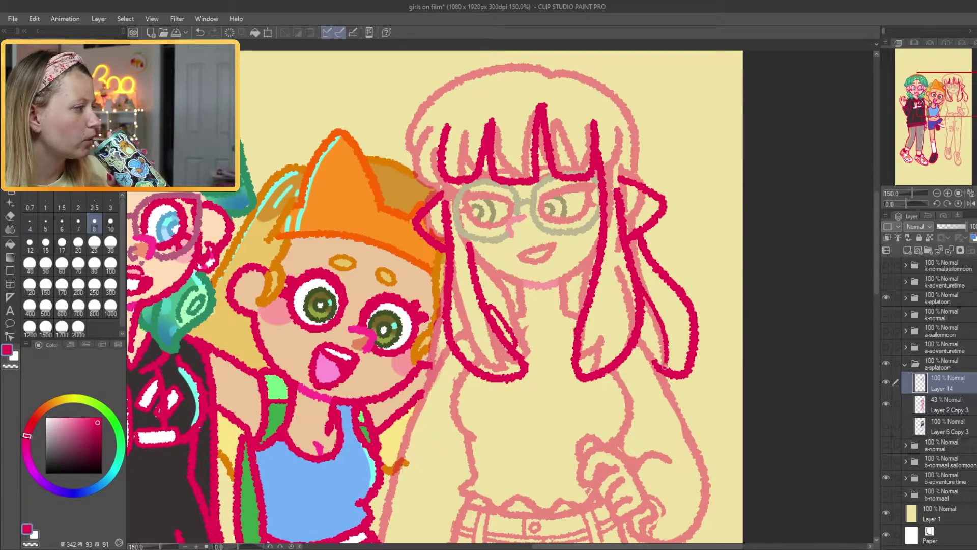
Erase the belt, pockets and knee rips from the right girl's faded jeans on Layer 2 Copy 3.
click(30, 243)
mouse_move(427, 175)
mouse_down()
mouse_move(432, 210)
mouse_move(554, 99)
mouse_move(643, 213)
mouse_up()
drag(509, 458, 509, 269)
drag(509, 509, 509, 61)
drag(466, 299, 504, 307)
click(946, 405)
key(e)
mouse_move(501, 105)
mouse_down()
mouse_move(480, 328)
mouse_move(524, 382)
mouse_up()
drag(552, 333, 591, 366)
drag(553, 206, 585, 224)
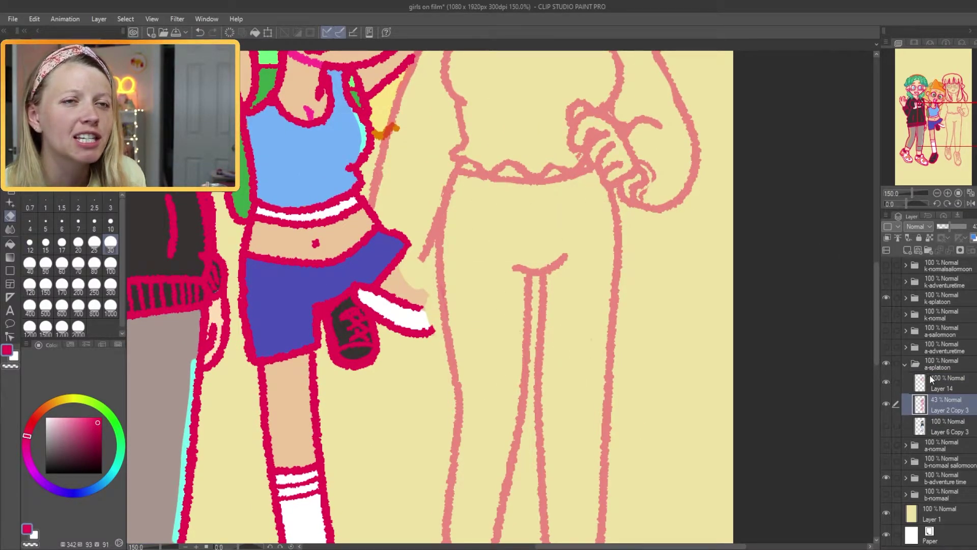
drag(555, 254, 530, 388)
key(ctrl+z)
Draw the right girl's trouser waistline and a side stripe down each leg on Layer 14.
key(p)
drag(415, 306, 591, 305)
mouse_move(426, 312)
mouse_down()
mouse_move(540, 93)
mouse_move(539, 432)
mouse_up()
drag(695, 94, 674, 423)
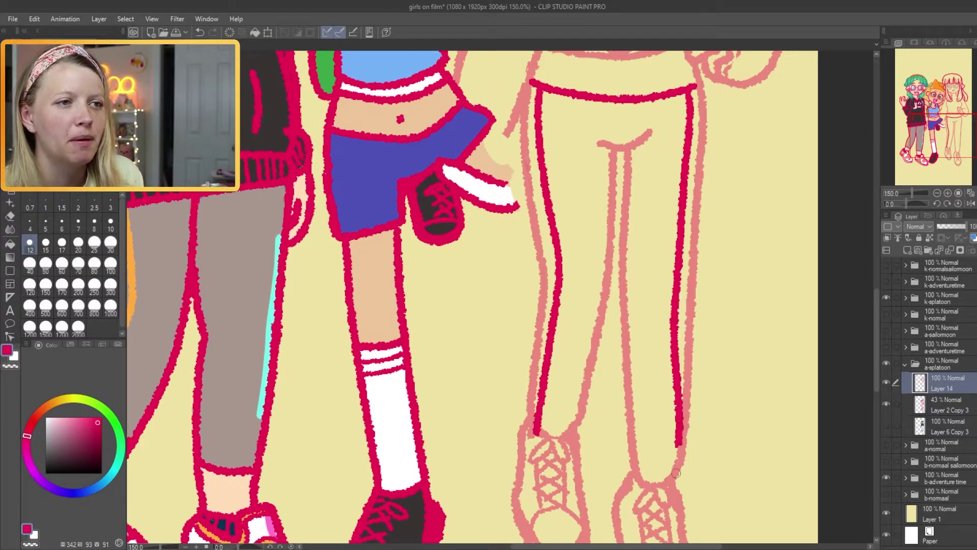
drag(613, 87, 595, 345)
key(ctrl+z)
Draw the right girl's sweatshirt cuffs, wide neckline, stitched hem and lettering, plus a drawstring bow on the trousers.
drag(703, 315, 686, 334)
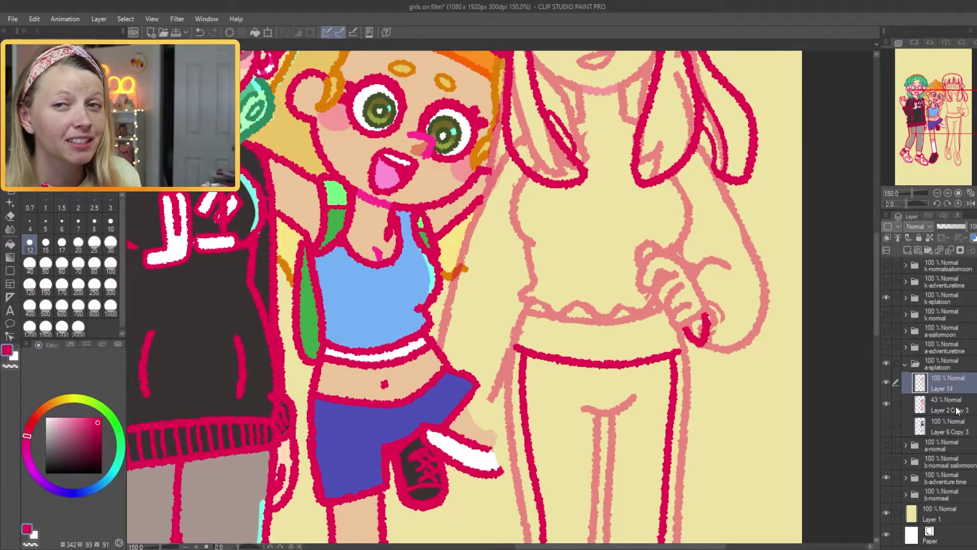
drag(678, 245, 695, 269)
drag(499, 389, 486, 402)
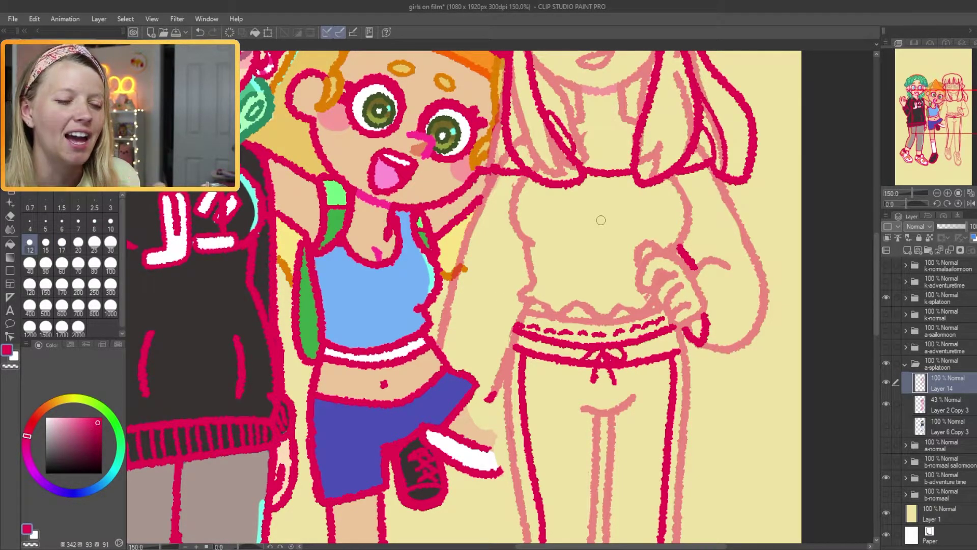
key(ctrl+z)
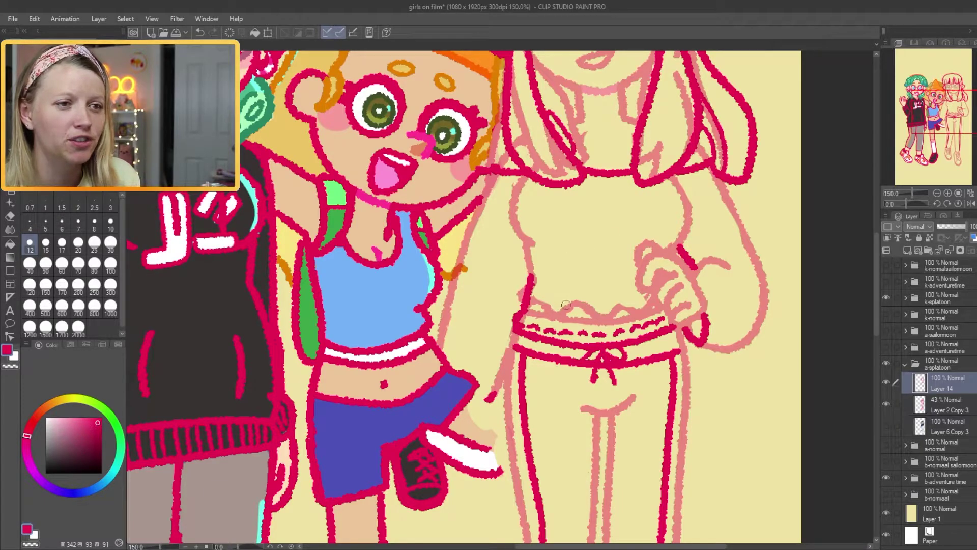
drag(563, 304, 613, 322)
Erase the right girl's faded ruffled hem, collar, old hair and ear lines on Layer 2 Copy 3.
click(942, 407)
key(e)
drag(529, 316, 537, 291)
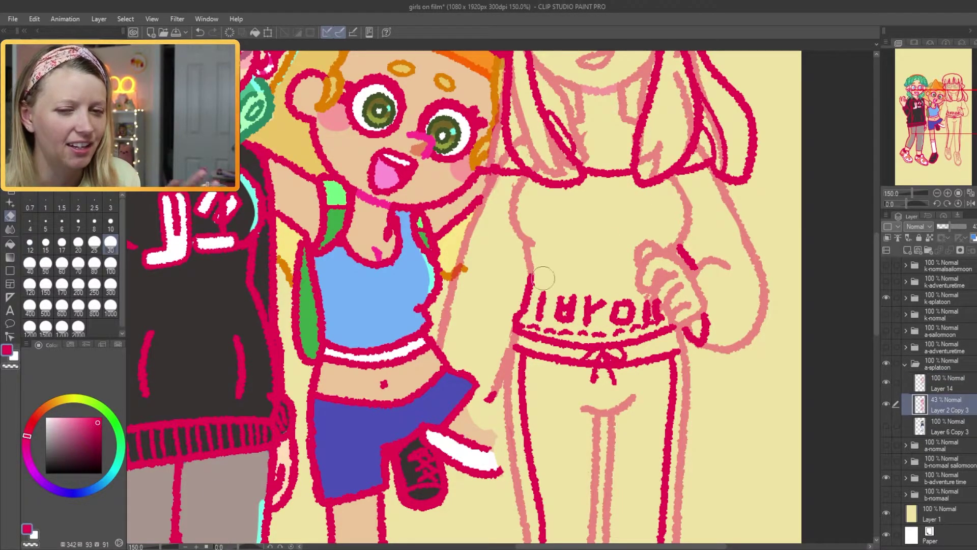
drag(589, 139, 565, 283)
key(ctrl+z)
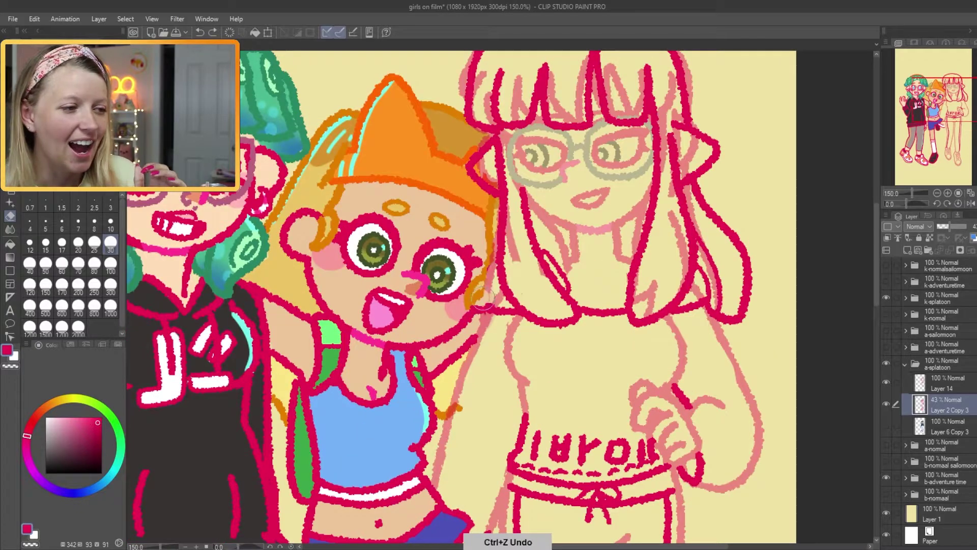
drag(646, 310, 679, 213)
drag(672, 175, 670, 74)
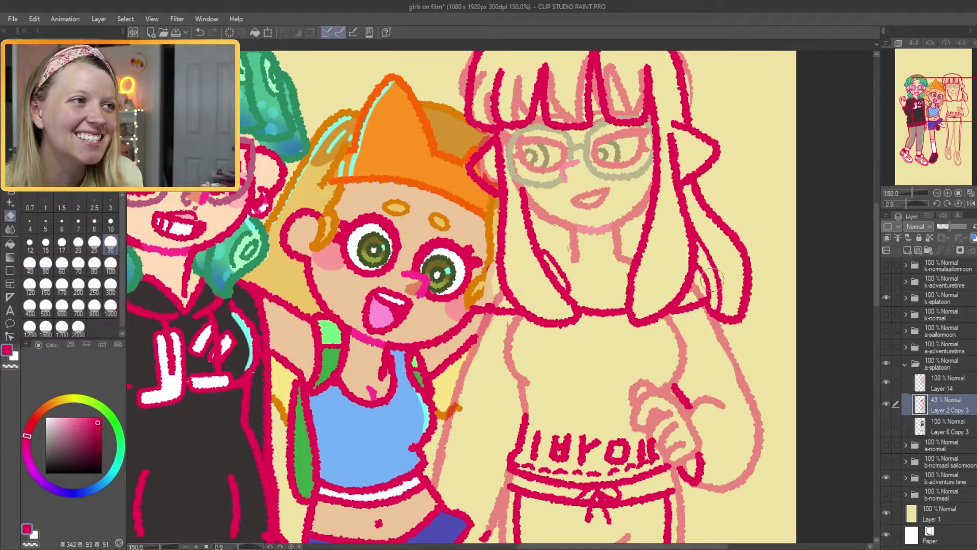
drag(672, 127, 720, 290)
drag(621, 193, 718, 194)
mouse_move(560, 240)
mouse_down()
mouse_move(679, 272)
mouse_move(676, 150)
mouse_up()
Draw a small mark across the right girl's nose bridge between the eyes on Layer 14.
key(p)
click(942, 383)
drag(607, 192, 622, 195)
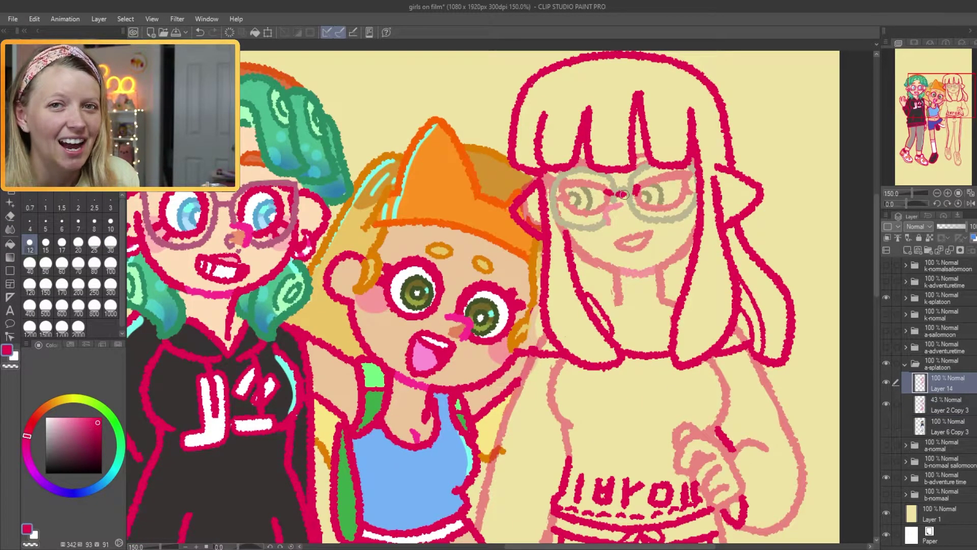
Restore the Layer 2 Copy 3 line art to 100% opacity and show the Layer 6 Copy 3 color layer.
click(942, 404)
key(e)
key(ctrl+minus)
key(ctrl+plus)
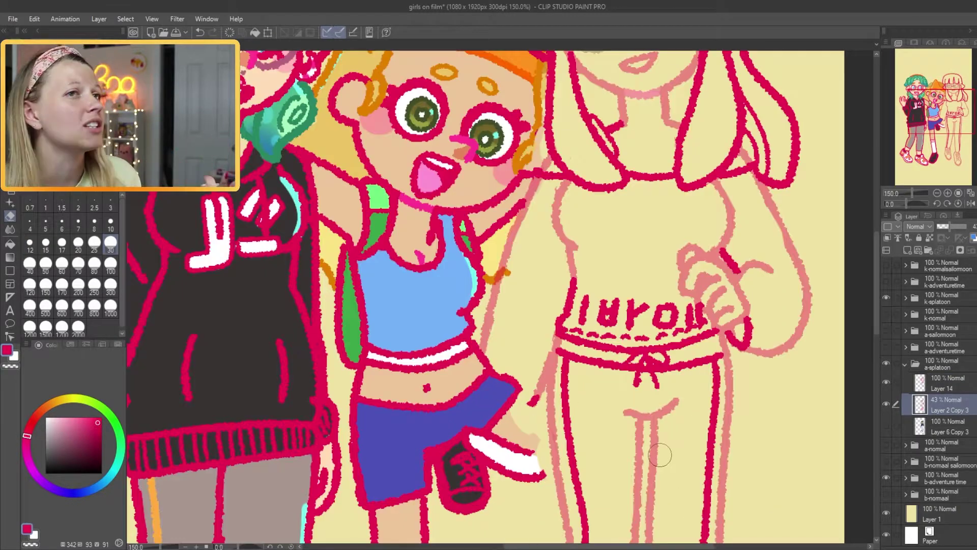
key(ctrl+minus)
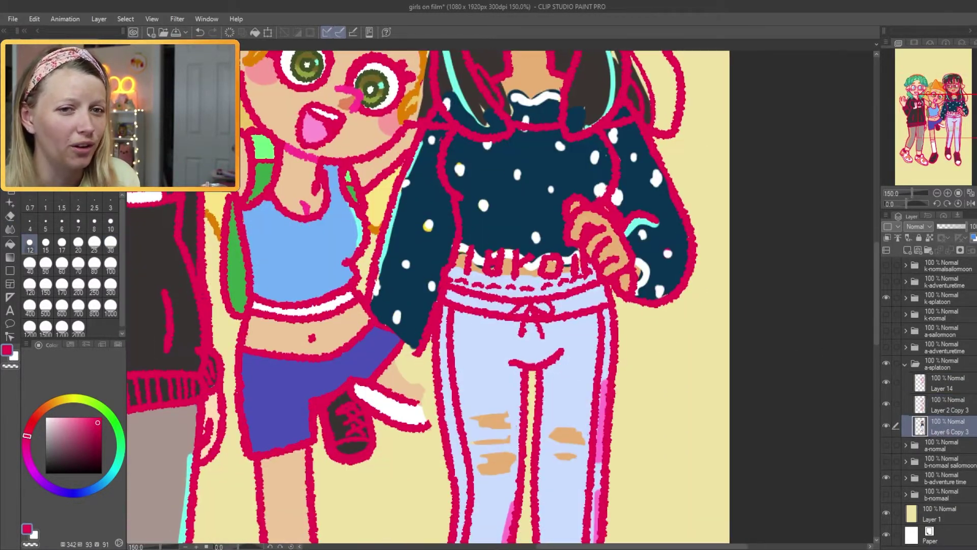
Paint the right girl's trousers dark grey on Layer 6 Copy 3.
scroll(428, 295, down, 5)
click(61, 271)
mouse_move(408, 132)
mouse_down()
mouse_move(432, 458)
mouse_move(524, 163)
mouse_move(530, 349)
mouse_up()
Paint the uppers of the right girl's shoes white with a size 15 brush.
click(45, 243)
click(45, 418)
scroll(428, 306, down, 5)
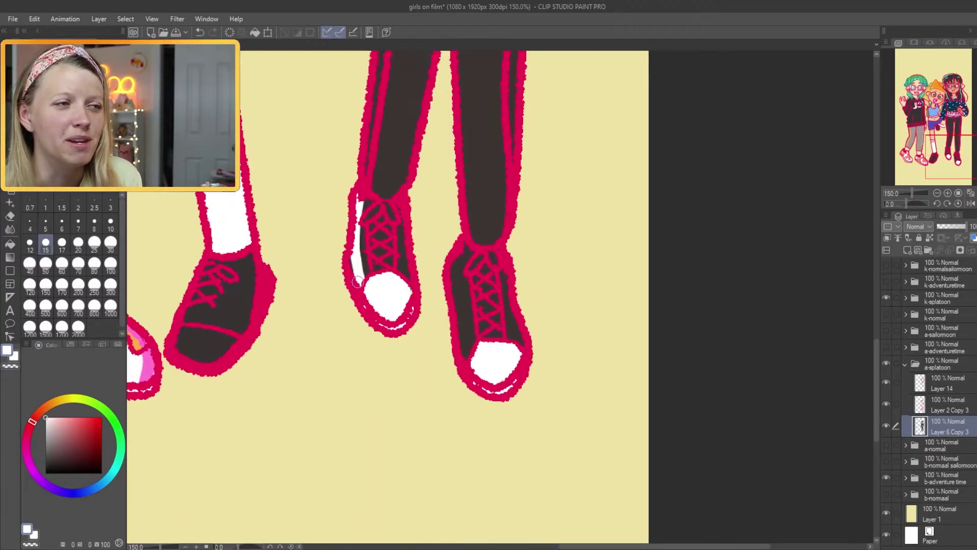
drag(366, 203, 402, 265)
mouse_move(458, 255)
mouse_down()
mouse_move(481, 258)
mouse_move(504, 336)
mouse_up()
Paint the right girl's sweatshirt light lilac-grey and fill the bare strip at her waist with skin tone.
key(ctrl+minus)
key(ctrl+plus)
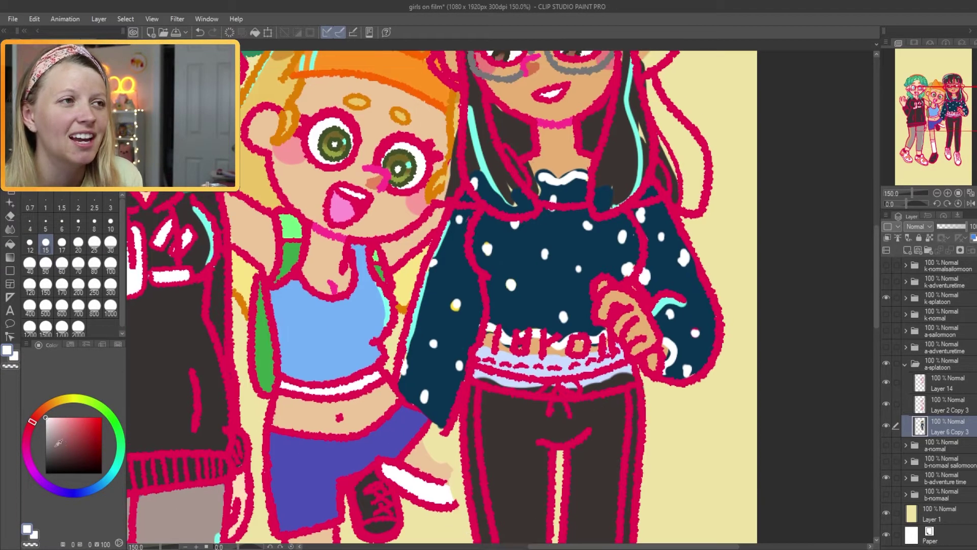
drag(422, 407, 463, 295)
right_click(423, 448)
drag(478, 376, 626, 371)
key(e)
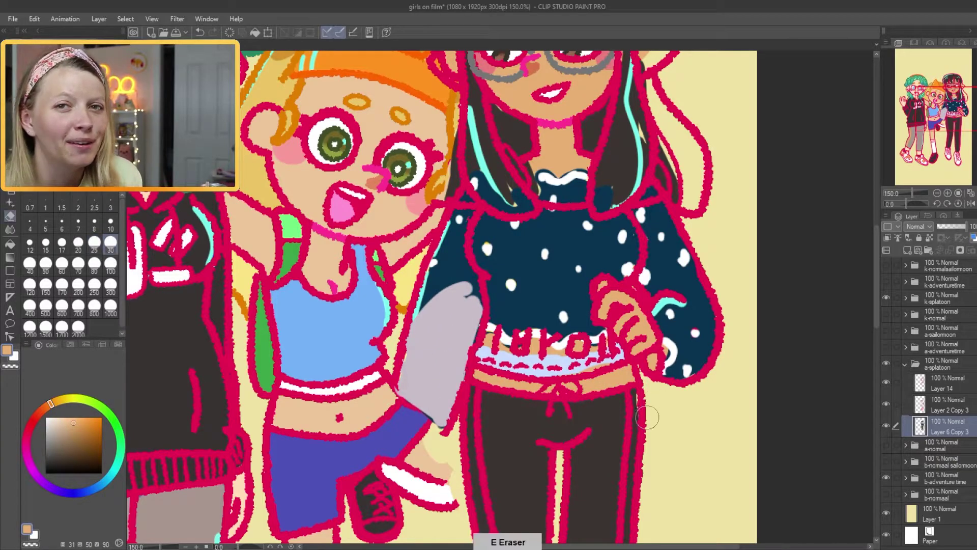
key(b)
key(bracketright)
alt+click(474, 310)
mouse_move(483, 356)
mouse_down()
mouse_move(621, 357)
mouse_move(677, 326)
mouse_move(583, 214)
mouse_move(443, 300)
mouse_move(662, 244)
mouse_move(535, 336)
mouse_up()
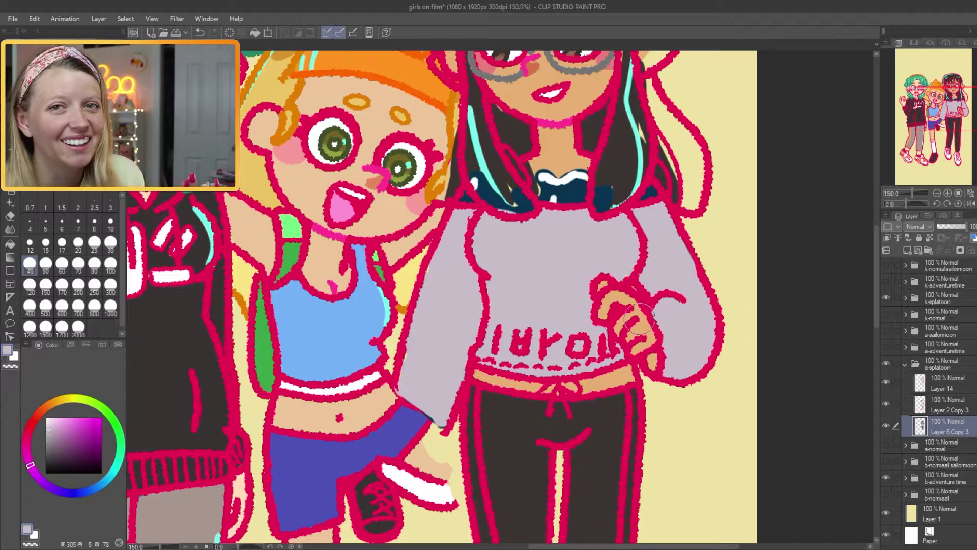
Paint skin tone over the right girl's old collar and clean up leftover neck lines on Layer 2 Copy 3.
alt+click(583, 184)
drag(583, 184, 466, 201)
scroll(465, 201, up, 1)
key(e)
key(alt+bracketright)
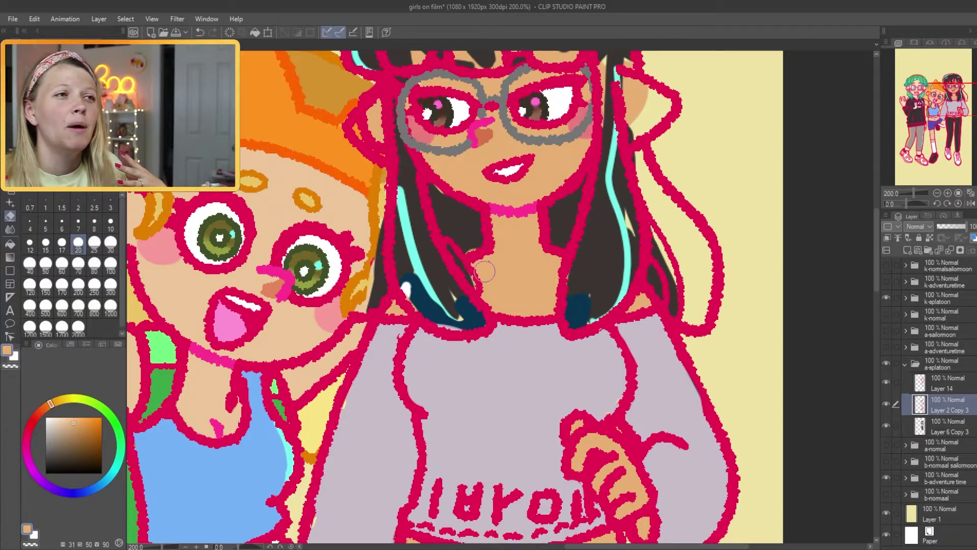
Paint the right girl's fringe and tentacle locks deep purple on Layer 6 Copy 3, cleaning up stray line art.
scroll(353, 397, down, 3)
scroll(458, 254, up, 3)
click(52, 487)
click(81, 443)
key(b)
click(946, 426)
mouse_move(381, 313)
mouse_down()
mouse_move(370, 344)
mouse_move(371, 224)
mouse_move(417, 367)
mouse_move(447, 412)
mouse_up()
key(alt+bracketright)
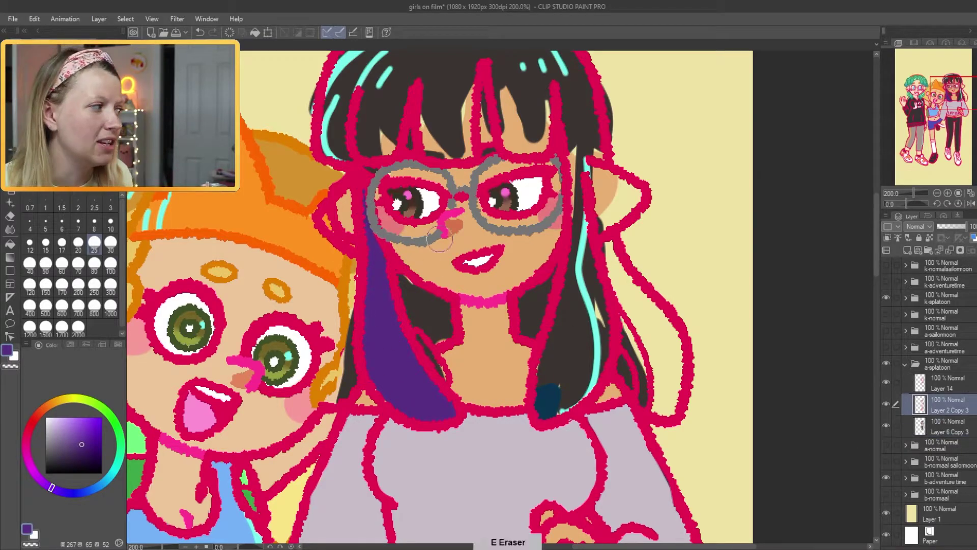
key(e)
key(alt+bracketleft)
key(b)
mouse_move(547, 397)
mouse_down()
mouse_move(563, 332)
mouse_move(572, 392)
mouse_move(657, 397)
mouse_up()
scroll(657, 396, up, 5)
drag(366, 285, 367, 209)
mouse_move(583, 182)
mouse_down()
mouse_move(537, 281)
mouse_move(423, 231)
mouse_move(379, 232)
mouse_up()
drag(557, 251, 547, 185)
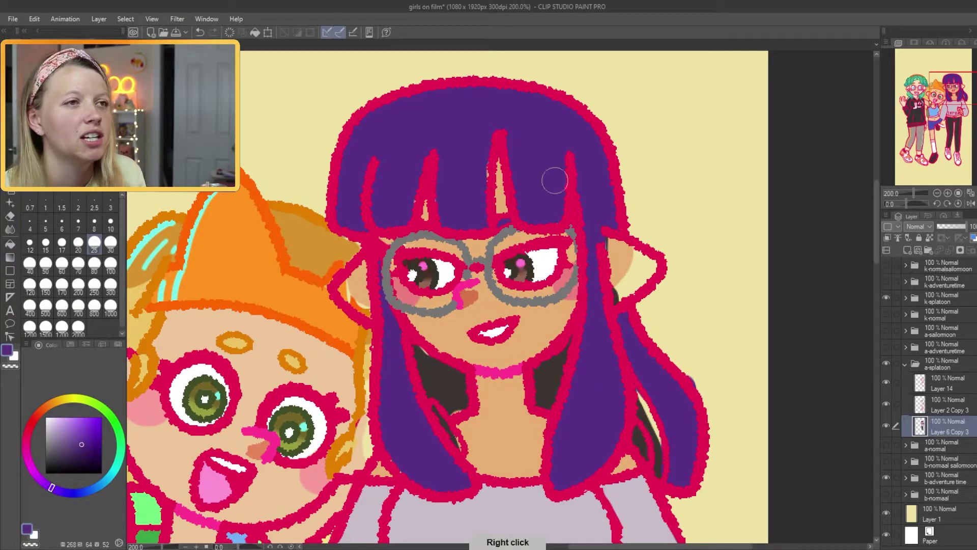
Fill the right girl's pointed ears with skin tone and paint the undersides of her hair pale lavender.
key(b)
drag(634, 252, 644, 288)
alt+click(509, 514)
key(bracketright)
key(bracketright)
mouse_move(448, 448)
mouse_down()
mouse_move(426, 373)
mouse_move(549, 392)
mouse_move(583, 334)
mouse_up()
scroll(649, 458, down, 5)
scroll(501, 297, up, 5)
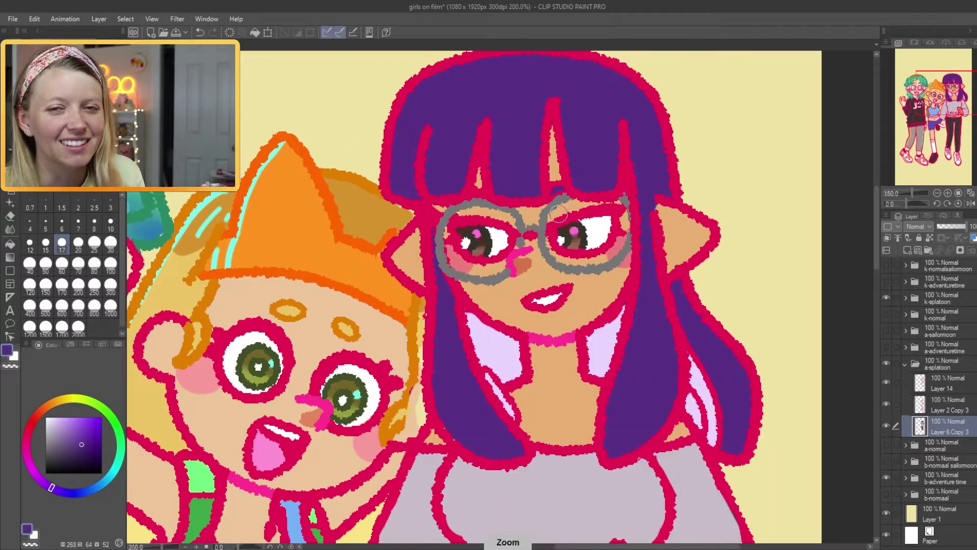
Add a layer above Layer 6 Copy 3 and blend magenta-purple into the tips of the right girl's tentacle locks.
click(942, 426)
click(907, 250)
key(bracketright)
key(bracketright)
key(bracketright)
key(bracketright)
mouse_move(488, 448)
mouse_down()
mouse_move(447, 393)
mouse_move(621, 388)
mouse_move(631, 417)
mouse_up()
click(93, 437)
drag(440, 384, 460, 413)
scroll(460, 413, down, 3)
scroll(460, 413, up, 3)
Dot bright magenta spots on the right girl's hair tips at size 15 and merge the layer into Layer 6 Copy 3.
click(31, 466)
drag(443, 346, 504, 402)
drag(601, 356, 646, 392)
drag(646, 356, 743, 357)
drag(719, 330, 717, 344)
click(50, 268)
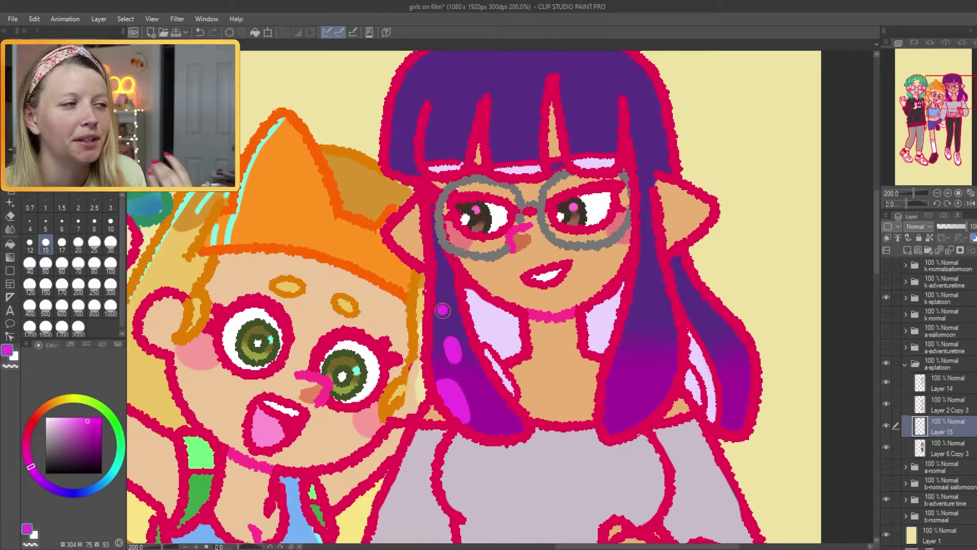
click(949, 250)
key(ctrl+minus)
key(ctrl+minus)
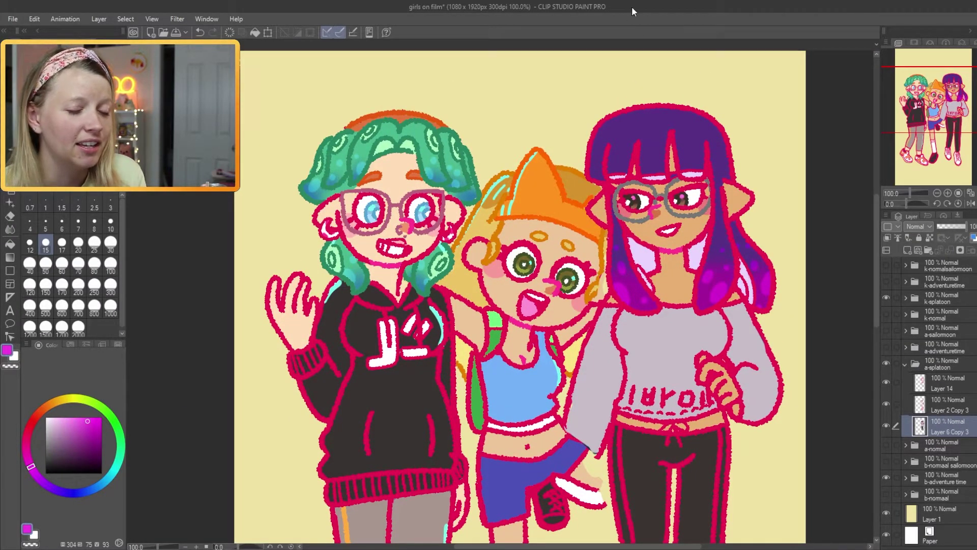
Add light cyan highlight strokes to the right girl's sweatshirt, sleeve and trousers.
scroll(662, 408, up, 2)
drag(509, 229, 575, 305)
click(29, 243)
drag(589, 509, 589, 204)
scroll(589, 251, down, 1)
drag(588, 251, 585, 387)
scroll(649, 413, down, 3)
Hide the b-adventure time folder and prepare a copy of b-normaal with an empty layer over line art faded to 43%.
click(904, 364)
click(942, 428)
key(ctrl+v)
scroll(945, 456, up, 2)
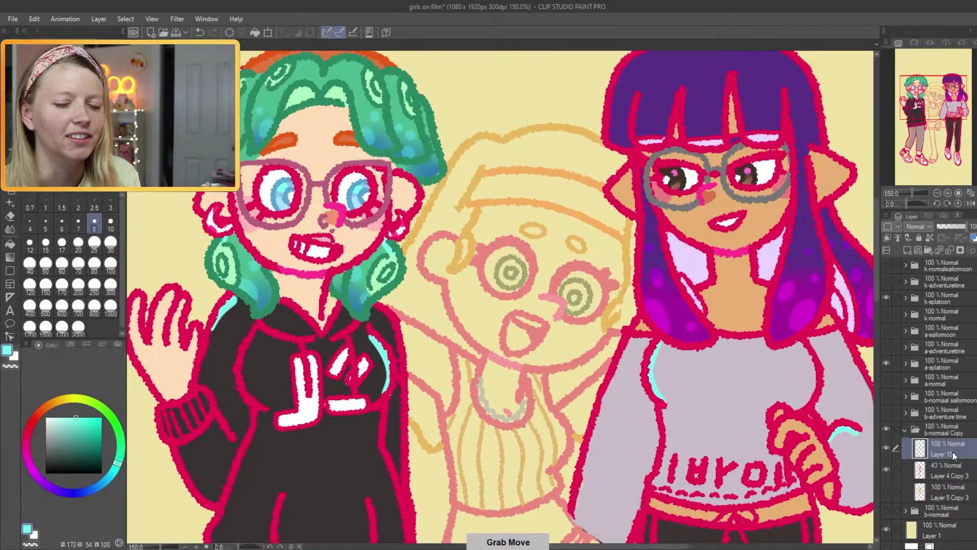
Recolor the right girl's hair outlines dark purple on a new clipped layer and merge it into Layer 14.
click(905, 429)
drag(509, 254, 407, 305)
click(905, 364)
click(920, 387)
key(ctrl+shift+n)
click(110, 243)
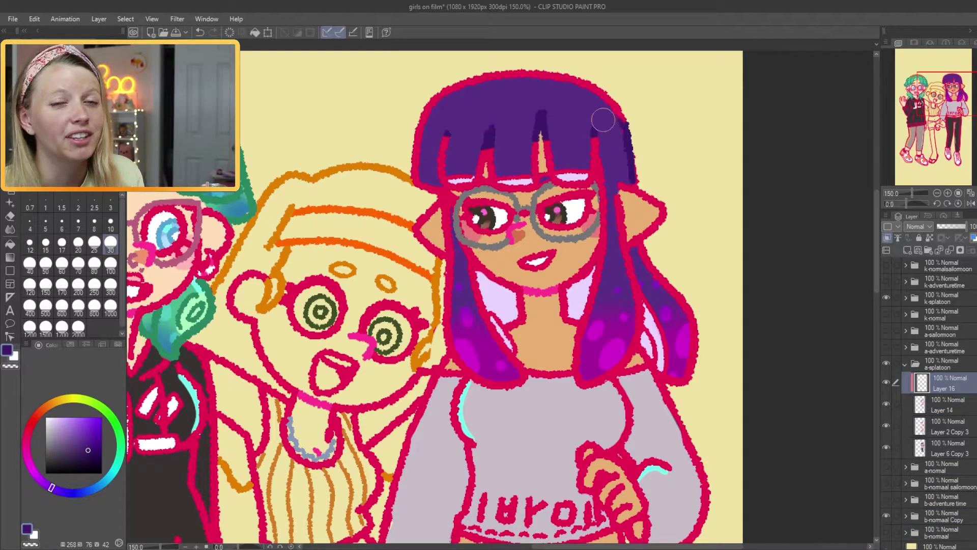
drag(433, 128, 626, 81)
mouse_move(463, 153)
mouse_down()
mouse_move(601, 168)
mouse_move(417, 183)
mouse_up()
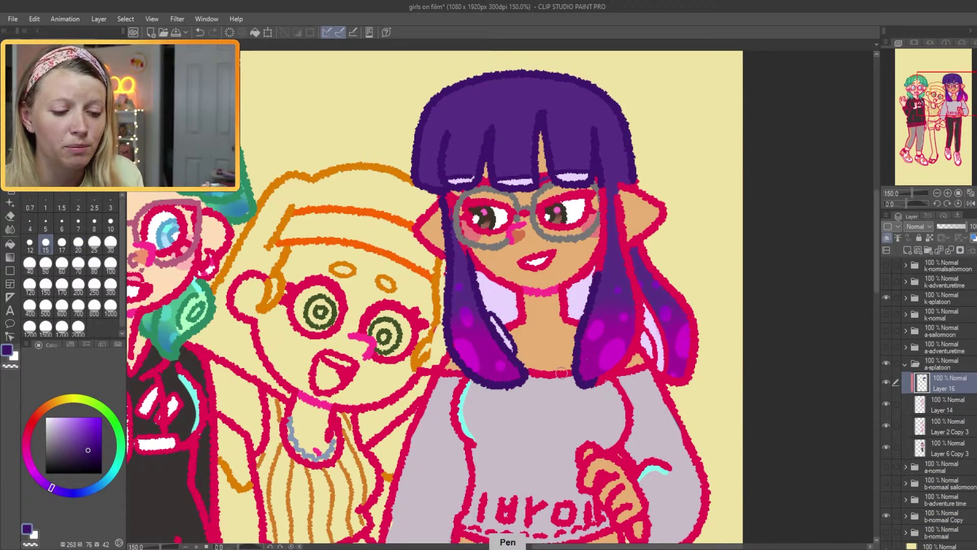
drag(635, 244, 677, 377)
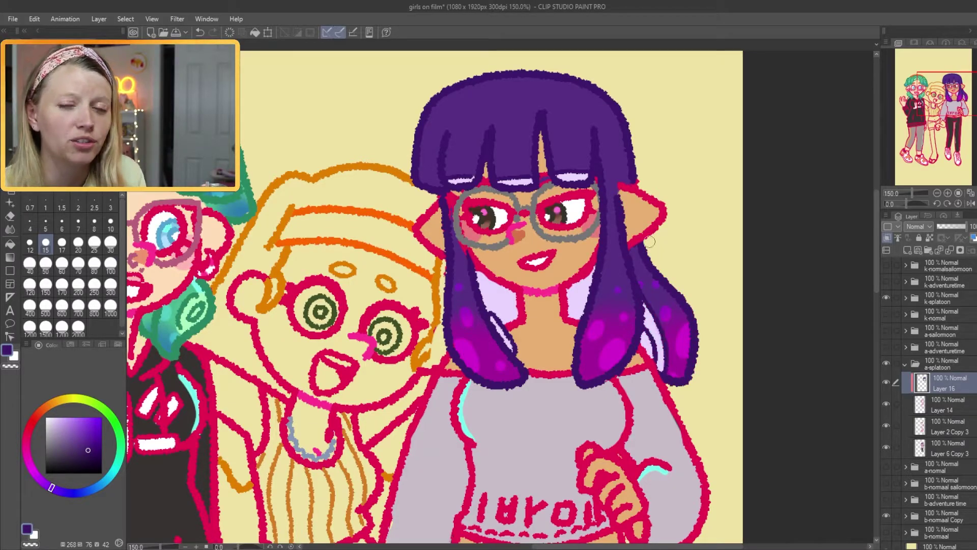
click(950, 251)
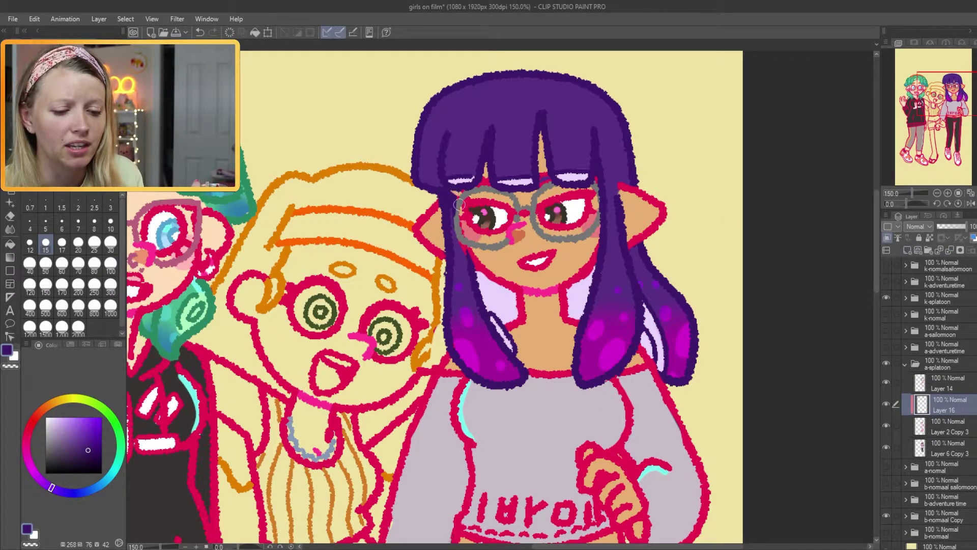
key(ctrl+alt+0)
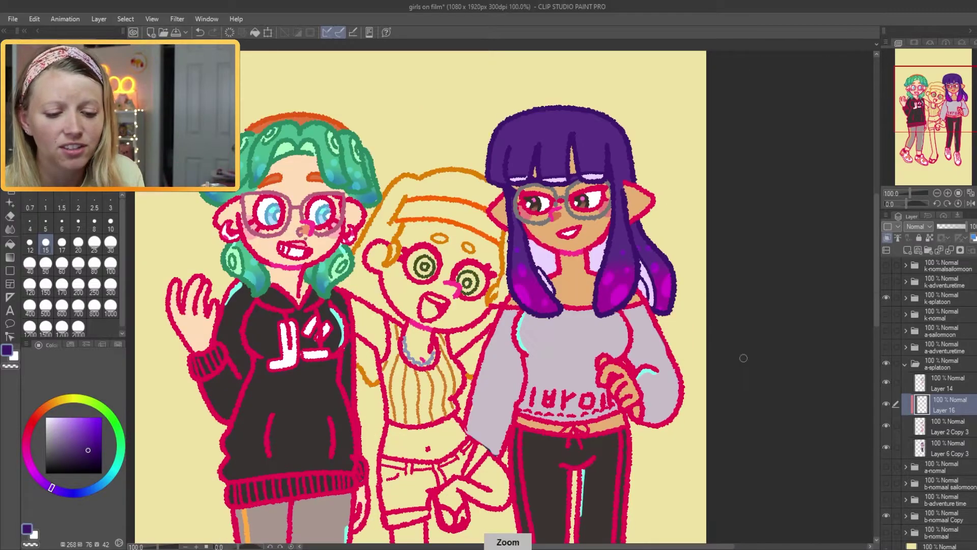
Collapse the a-splatoon folder, rename the b-normaal copy as b-splatoon and select its Layer 15.
click(904, 364)
click(905, 429)
double_click(964, 429)
text(b-splatoon)
key(Return)
click(946, 447)
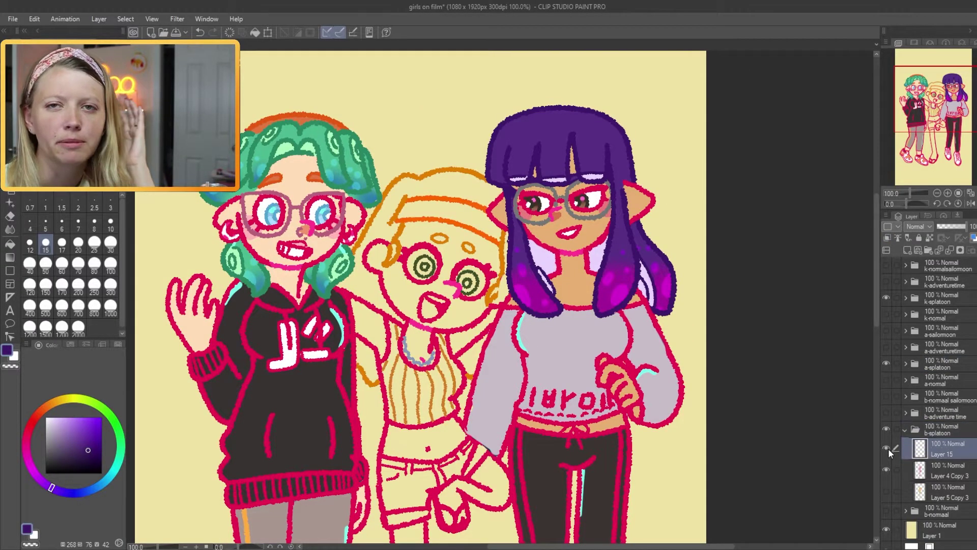
Draw the middle girl's hanging tentacle locks and head outline in orange on Layer 15 over line art faded to 46%.
scroll(326, 305, up, 2)
mouse_move(363, 209)
mouse_down()
mouse_move(329, 291)
mouse_move(392, 174)
mouse_up()
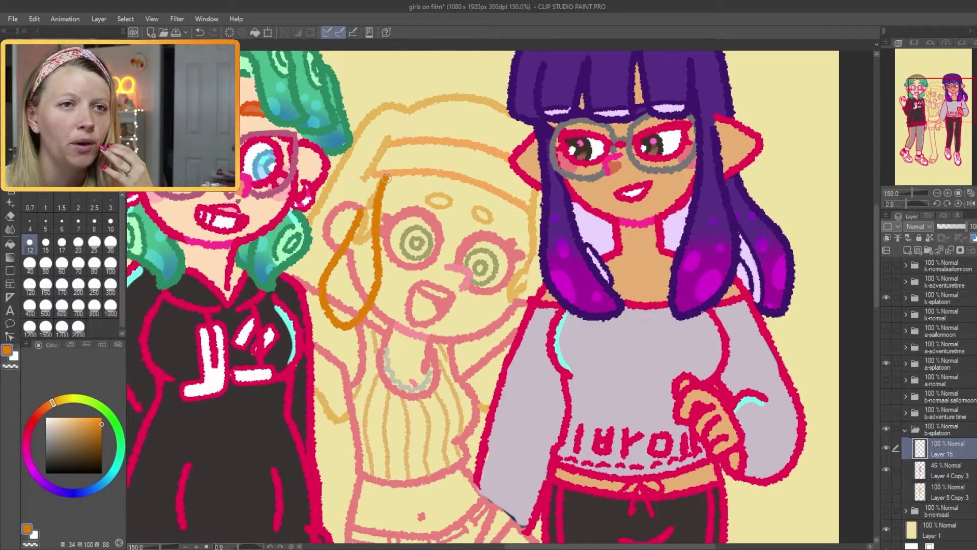
drag(534, 215, 486, 330)
drag(526, 269, 484, 367)
drag(509, 204, 516, 270)
mouse_move(356, 275)
mouse_down()
mouse_move(514, 151)
mouse_move(390, 175)
mouse_up()
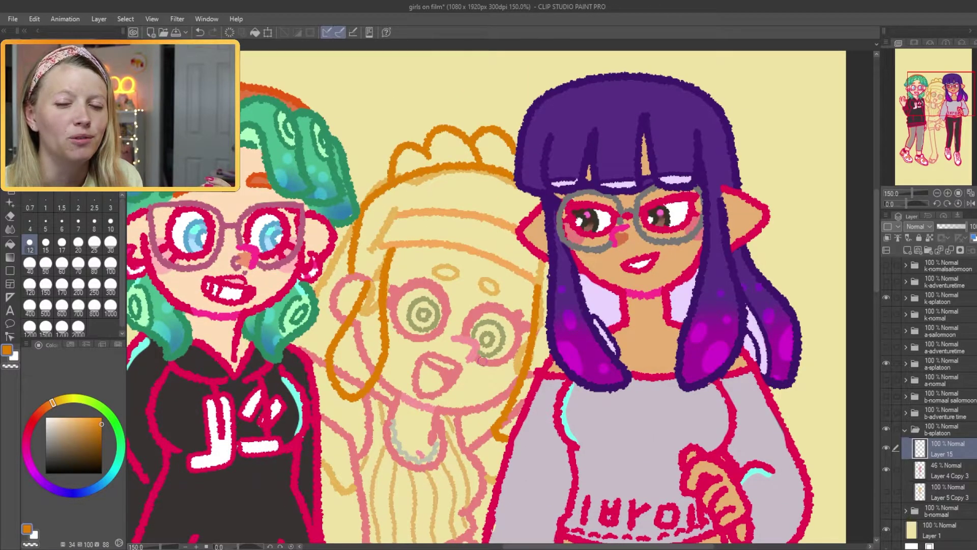
Undo the scalloped bumps on top of the middle girl's head and draw a long curved tentacle there instead.
key(ctrl+z)
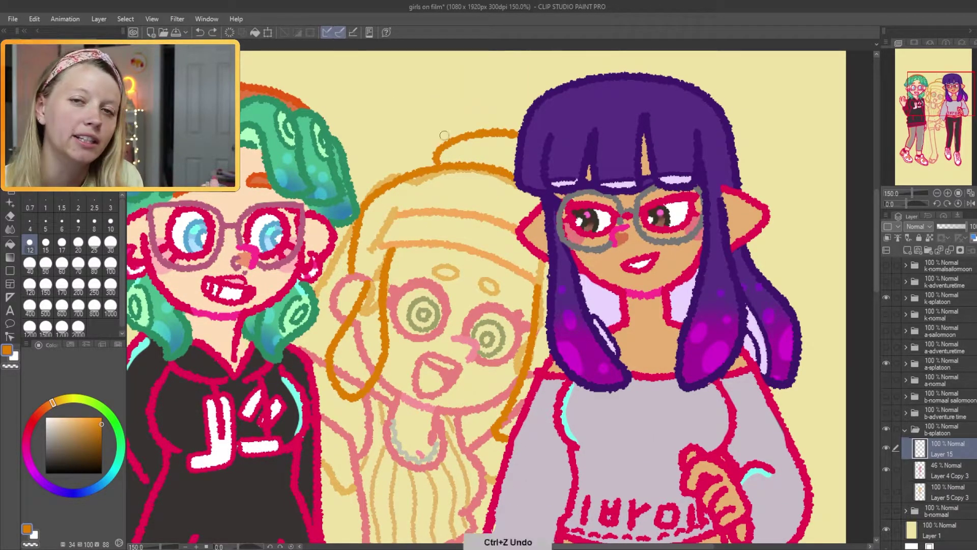
drag(504, 81, 473, 118)
mouse_move(386, 119)
mouse_down()
mouse_move(447, 148)
mouse_move(425, 214)
mouse_up()
mouse_move(596, 456)
mouse_down()
mouse_move(515, 176)
mouse_move(607, 237)
mouse_move(593, 228)
mouse_up()
mouse_move(442, 424)
mouse_down()
mouse_move(601, 359)
mouse_move(448, 381)
mouse_up()
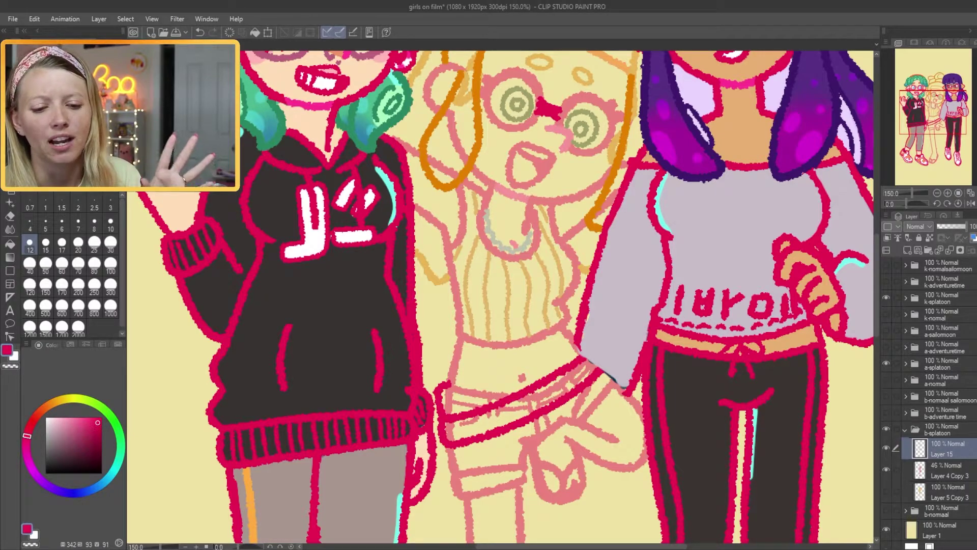
key(ctrl+z)
key(ctrl+z)
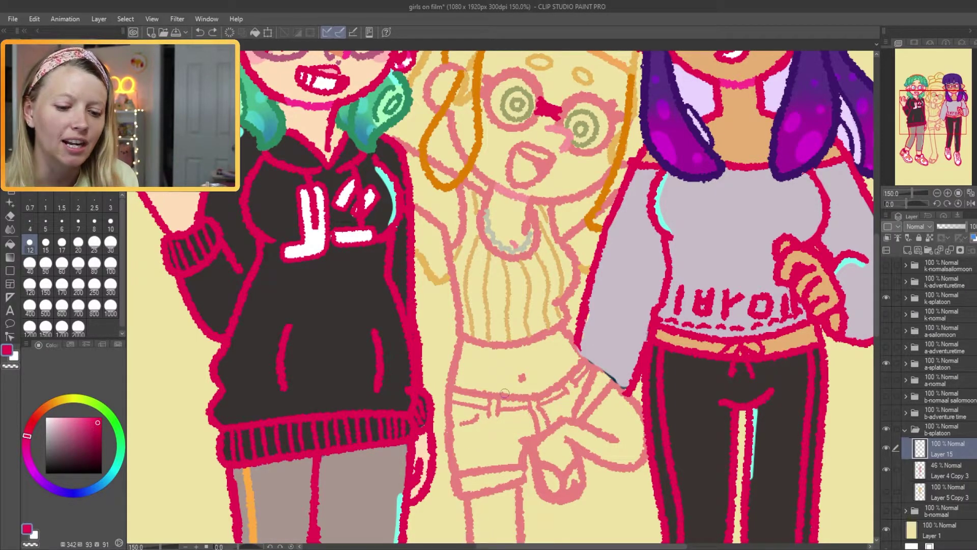
Draw a crimson stripe down the middle girl's shorts, plus a V neckline and block lettering on her top, on Layer 15.
mouse_move(522, 491)
mouse_down()
mouse_move(503, 422)
mouse_move(477, 431)
mouse_up()
drag(417, 333, 437, 430)
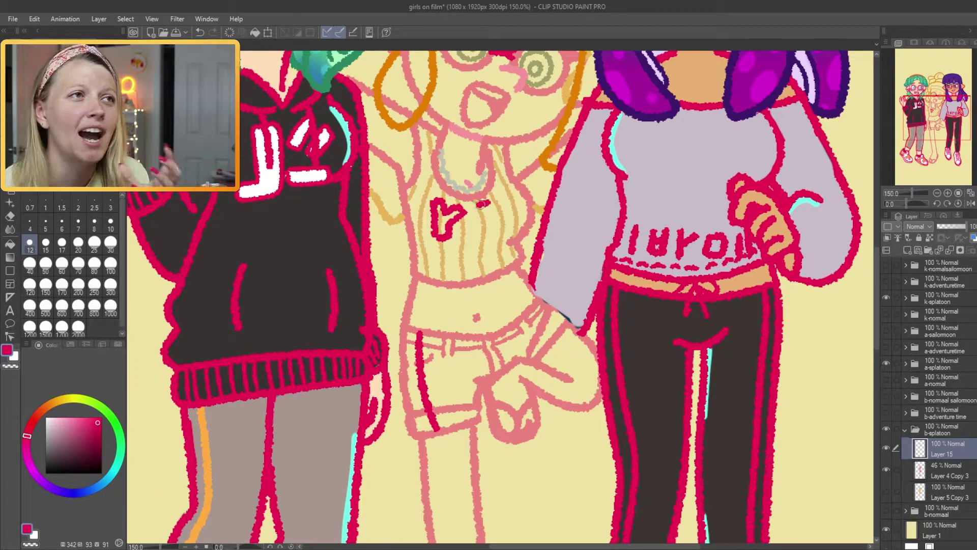
scroll(513, 242, down, 3)
scroll(497, 414, up, 4)
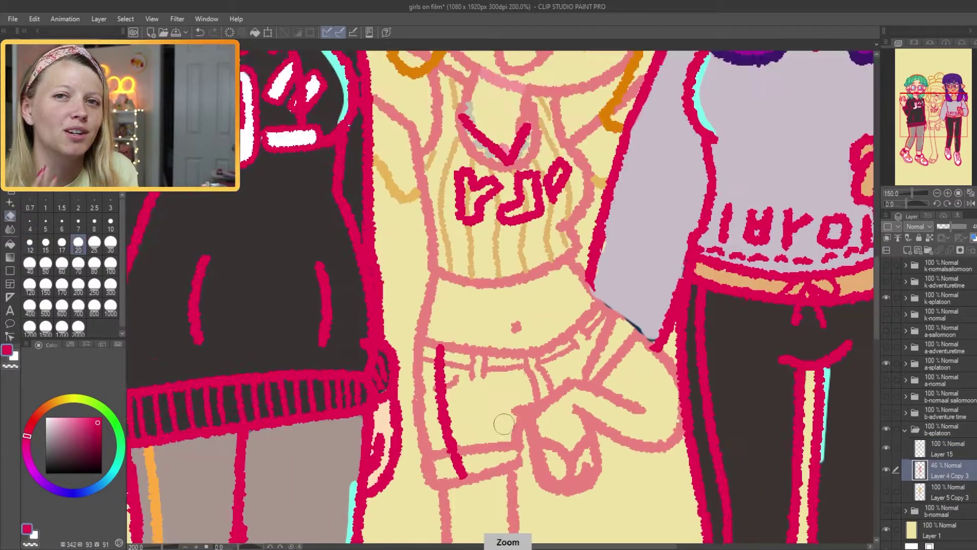
Erase the shorts' waistband and pocket lines on Layer 4 Copy 3 and the stray dark sleeve edge on Layer 6 Copy 3.
key(alt+bracketleft)
key(e)
ctrl+shift+click(633, 244)
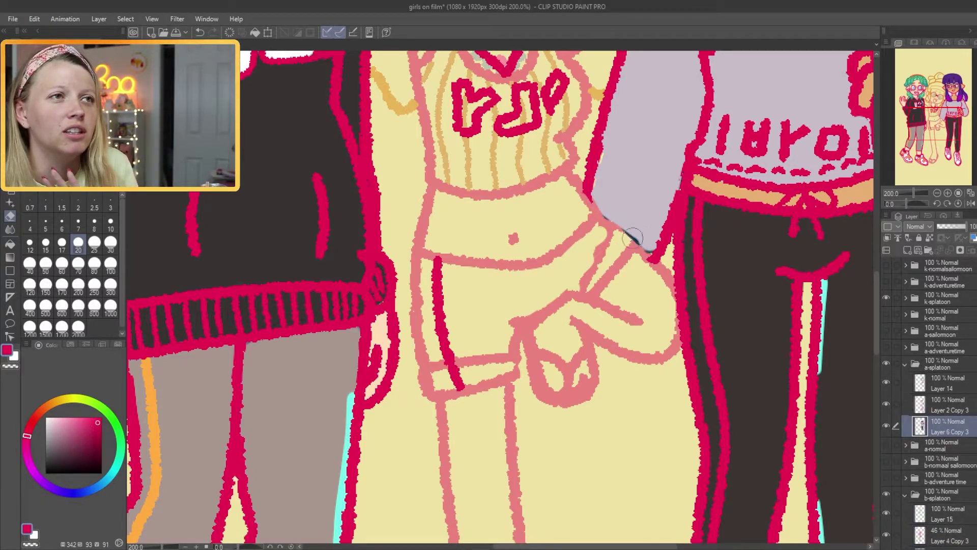
drag(619, 225, 633, 239)
Erase the middle girl's shorts cuff, ribbed top lines, necklace and old hair outlines from Layer 4 Copy 3.
ctrl+shift+click(607, 247)
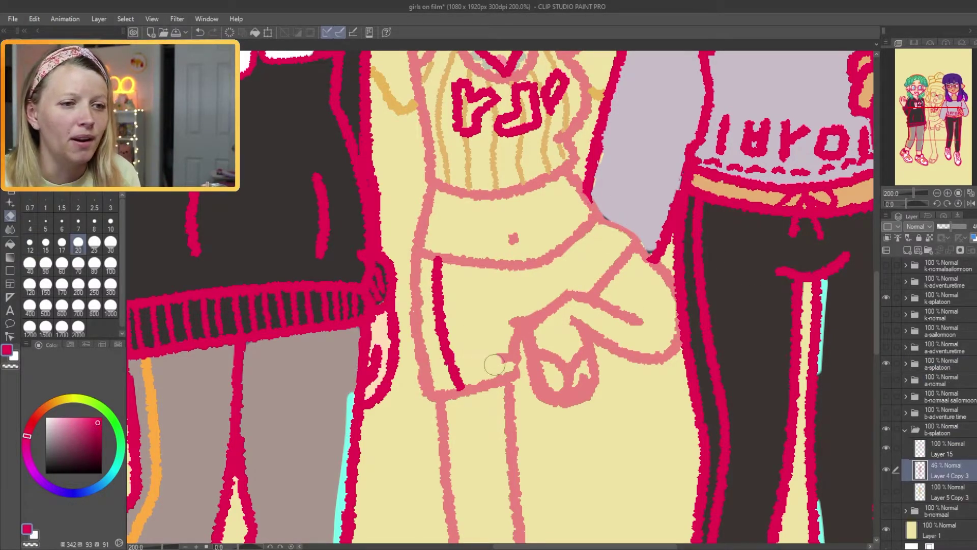
scroll(539, 329, up, 3)
scroll(622, 214, up, 2)
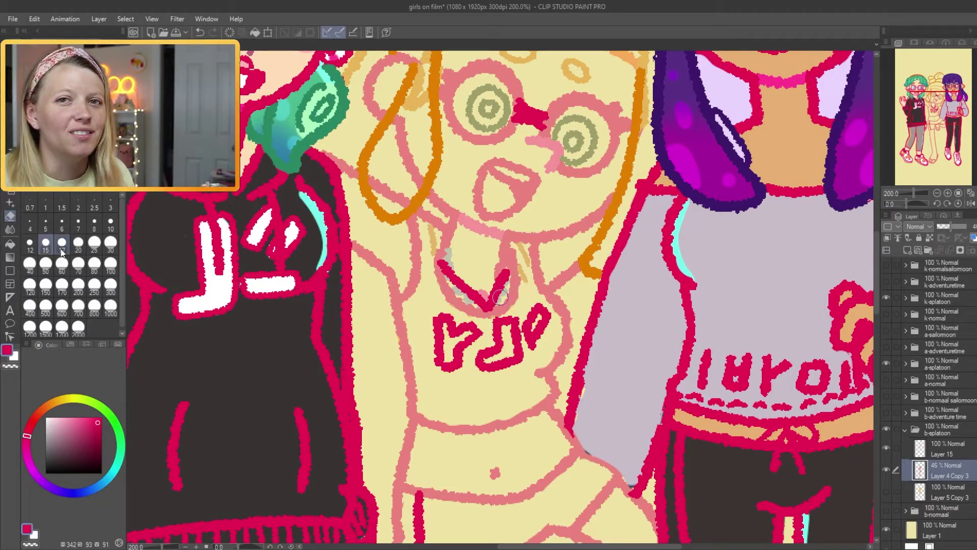
scroll(468, 320, up, 2)
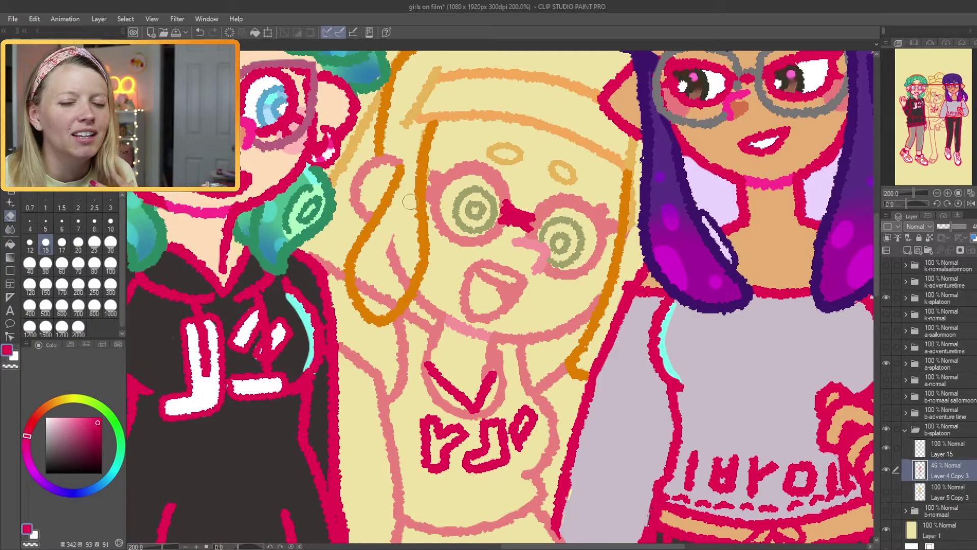
scroll(608, 301, up, 2)
scroll(458, 255, up, 2)
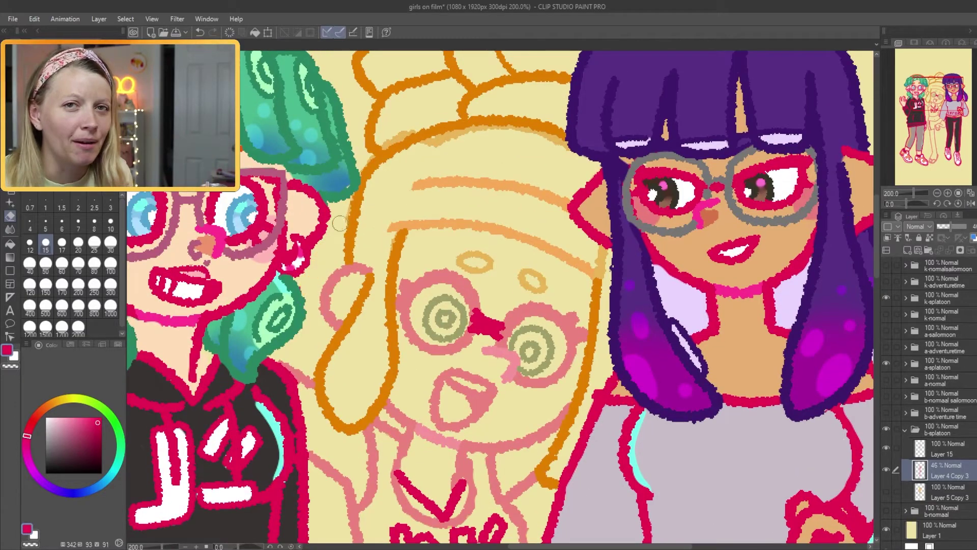
Restore Layer 4 Copy 3 to 100% opacity, with a pointed crimson ear and the headband outline extended to the hair edge.
key(ctrl+z)
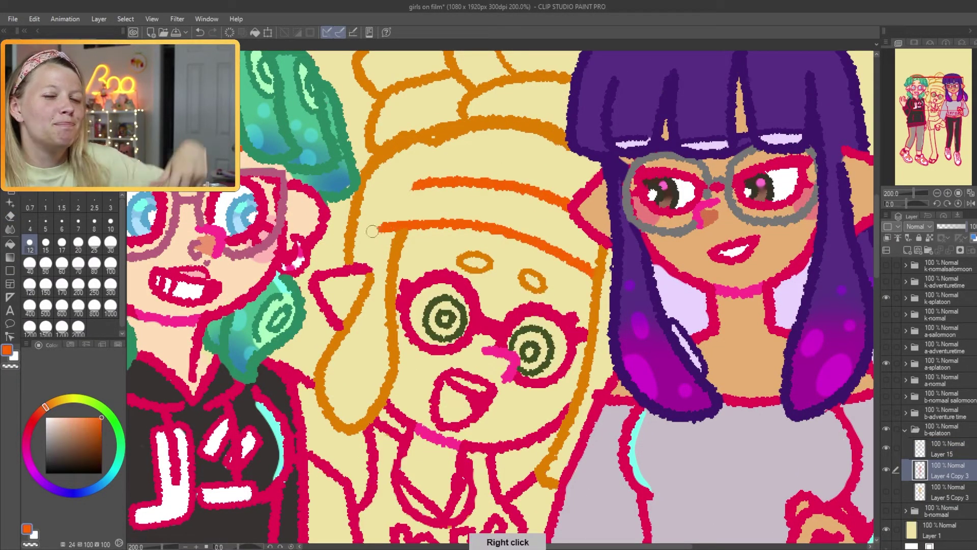
key(ctrl+minus)
key(ctrl+0)
scroll(412, 218, up, 5)
Paint the middle girl's shorts dark on Layer 5 Copy 3, covering the old blue fill.
right_click(413, 217)
mouse_move(413, 218)
mouse_down()
mouse_move(499, 224)
mouse_move(480, 215)
mouse_move(403, 283)
mouse_up()
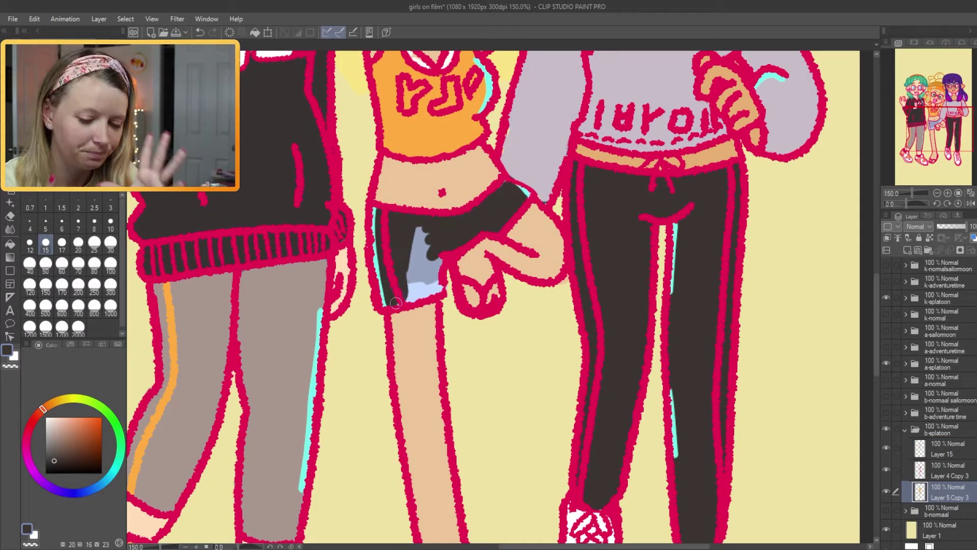
scroll(441, 289, up, 10)
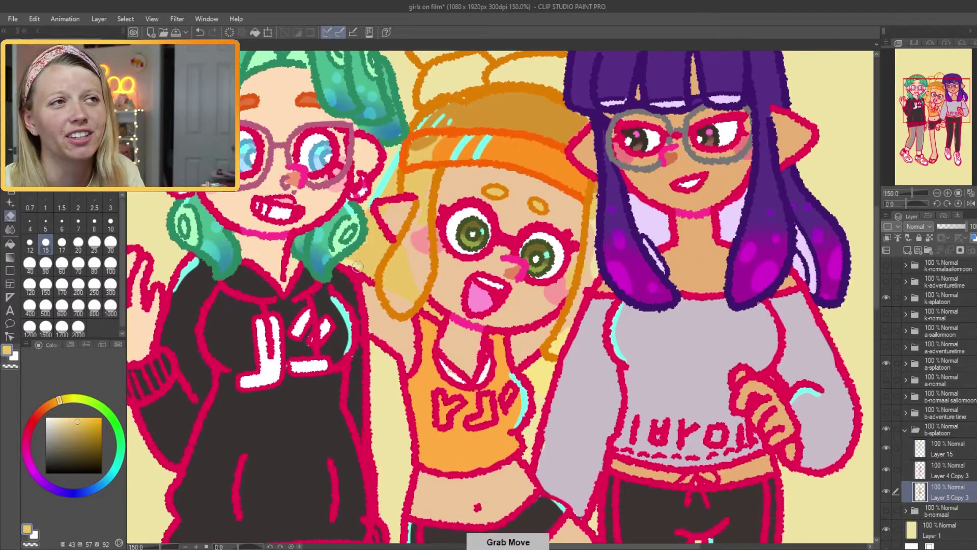
Clean up the middle girl's orange headband and fill both of her hanging tentacles with yellow.
scroll(392, 159, up, 3)
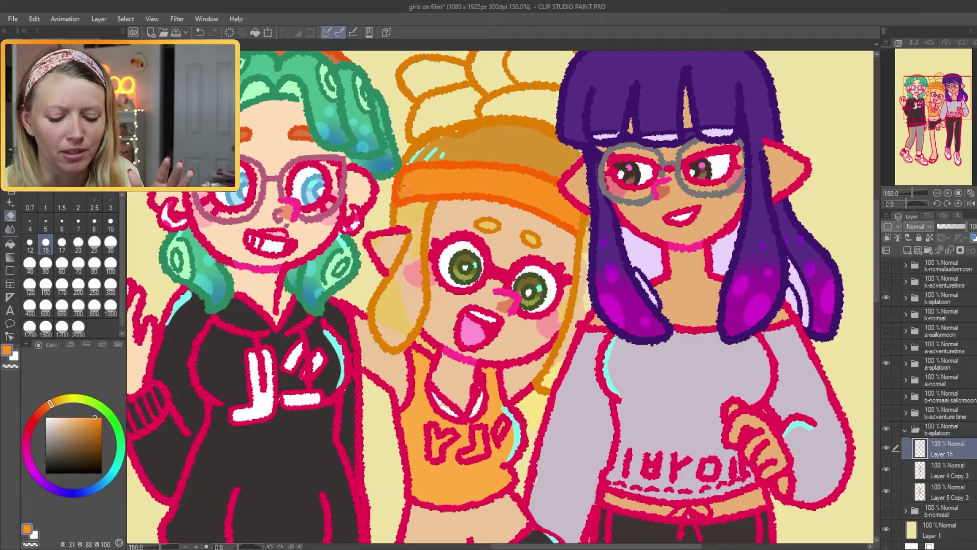
mouse_move(386, 322)
mouse_down()
mouse_move(402, 284)
mouse_move(416, 297)
mouse_move(410, 203)
mouse_up()
drag(555, 377, 576, 316)
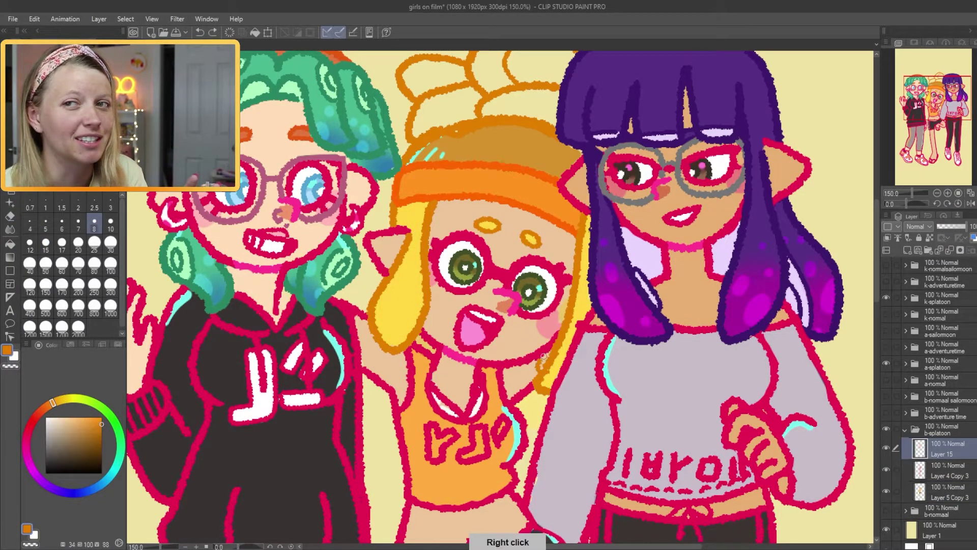
Repaint the middle girl's top bright pink on Layer 5 Copy 3, with a dark neckline inset and dark magenta lettering.
scroll(503, 301, down, 5)
click(46, 242)
drag(436, 370, 426, 306)
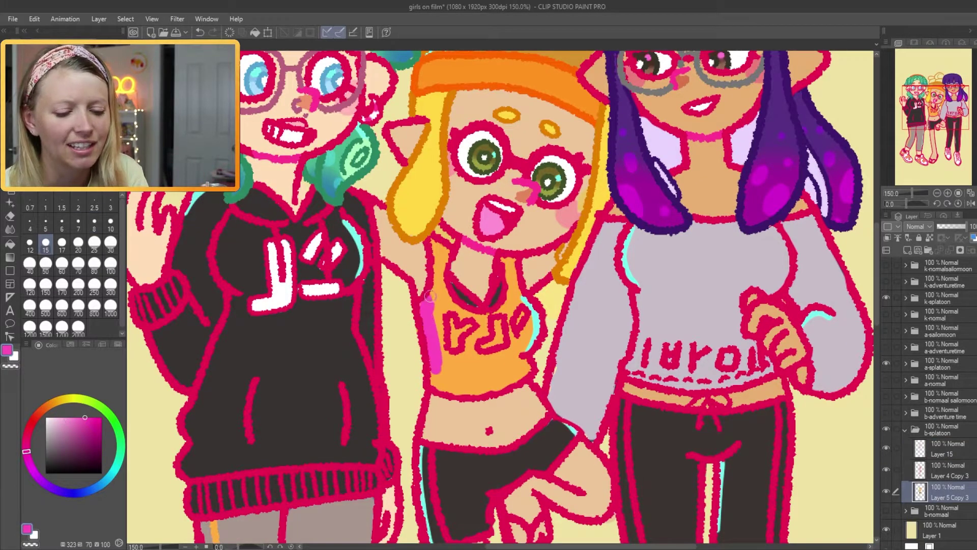
drag(507, 387, 476, 340)
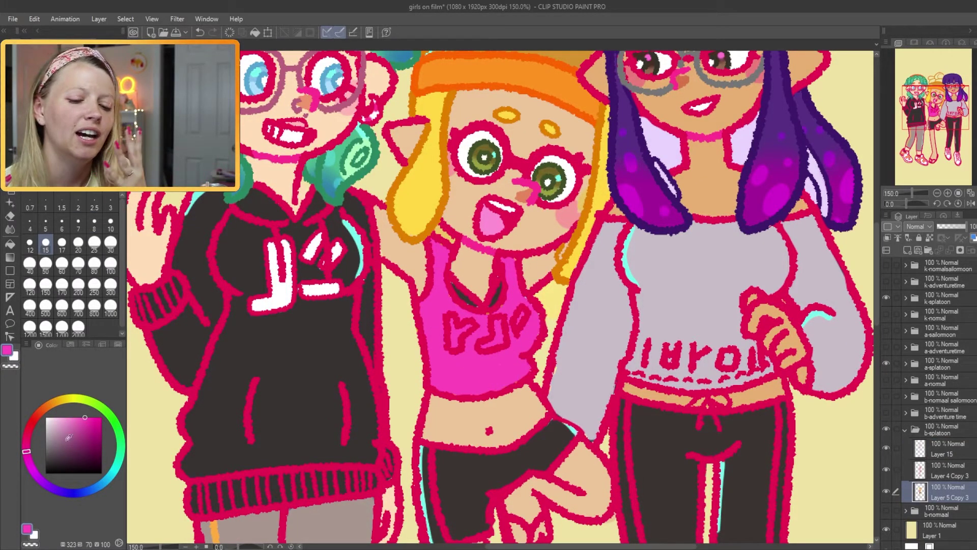
scroll(517, 320, down, 5)
scroll(522, 280, up, 5)
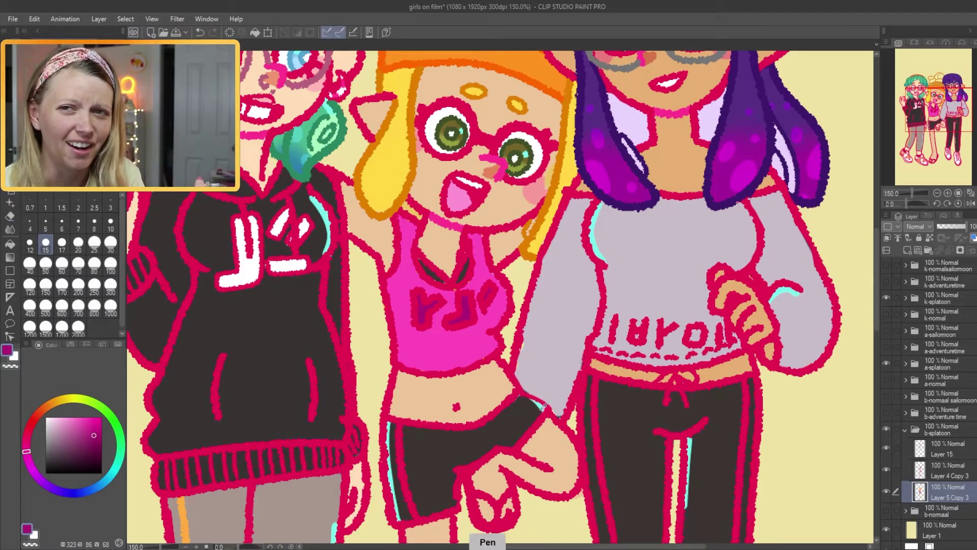
Fill the top of the middle girl's head and her piled-up tentacle bun with yellow on Layer 5 Copy 3.
key(e)
scroll(538, 404, up, 5)
ctrl+click(388, 176)
ctrl+click(511, 171)
key(p)
mouse_move(511, 171)
mouse_down()
mouse_move(458, 178)
mouse_move(484, 71)
mouse_move(397, 147)
mouse_move(501, 94)
mouse_up()
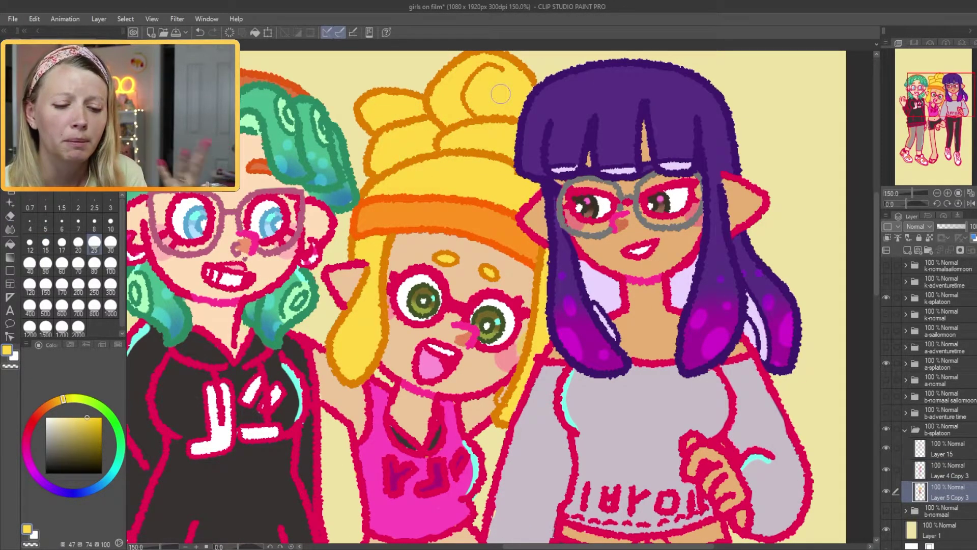
Add a new layer above Layer 5 Copy 3 and shade the middle girl's tentacle tips in soft orange.
key(b)
click(41, 411)
key(ctrl+shift+n)
drag(356, 367, 346, 335)
drag(387, 152, 377, 109)
drag(514, 376, 509, 417)
Refine the shading on the bun and hanging tentacle, set Layer 16 to Overlay and merge it into Layer 5 Copy 3.
click(29, 262)
click(94, 242)
drag(390, 150, 402, 130)
mouse_move(388, 165)
mouse_down()
mouse_move(366, 184)
mouse_move(336, 285)
mouse_up()
click(916, 226)
click(89, 417)
click(45, 242)
key(ctrl+e)
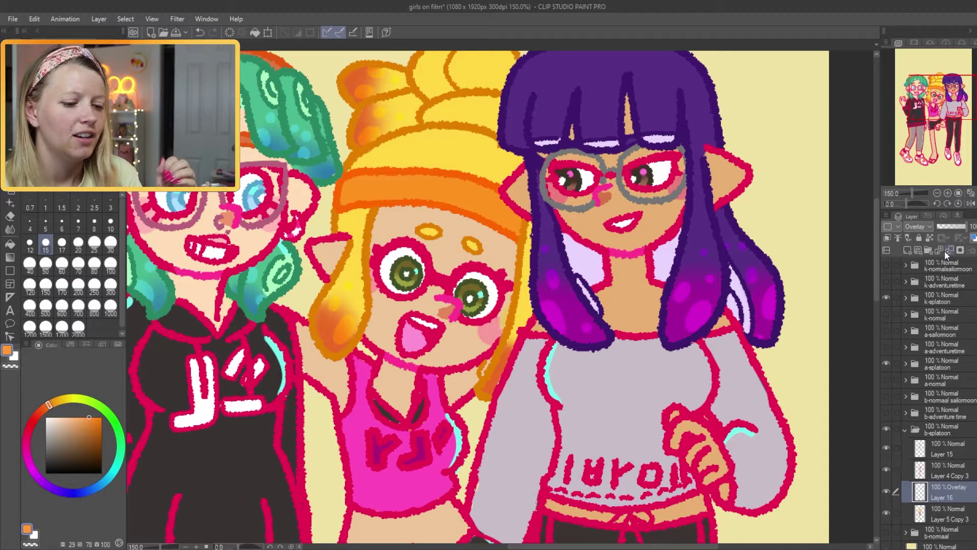
Finish the middle girl's tentacle details, add cyan highlights to her headband on Layer 5 Copy 3 and save the file.
drag(374, 98, 381, 136)
alt+click(477, 153)
mouse_move(478, 152)
ctrl+space+mouse_down()
mouse_move(477, 169)
mouse_move(509, 61)
ctrl+space+mouse_up()
mouse_move(416, 284)
ctrl+space+mouse_down()
mouse_move(438, 284)
mouse_move(346, 284)
ctrl+space+mouse_up()
ctrl+shift+click(417, 284)
key(e)
ctrl+shift+click(394, 386)
alt+click(395, 387)
key(ctrl+s)
ctrl+space+drag(581, 451, 561, 451)
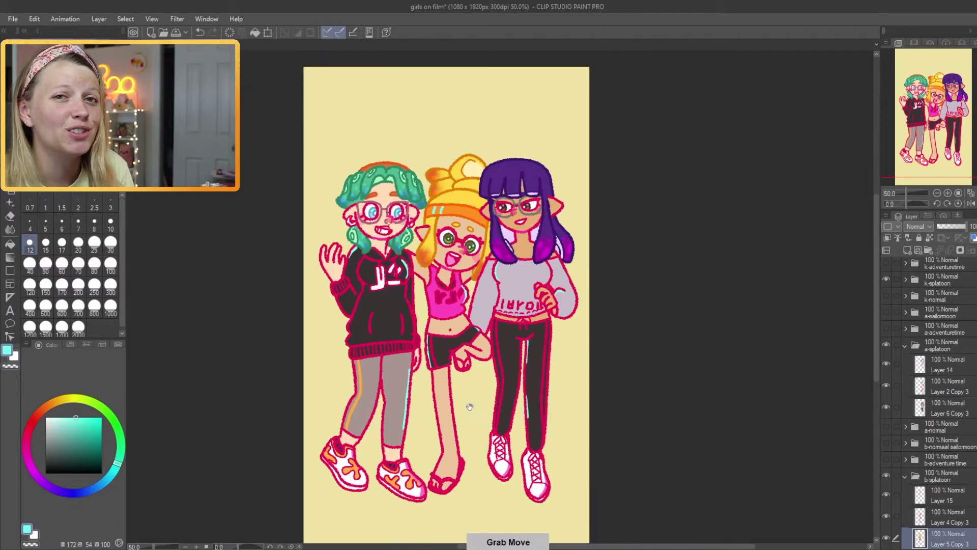